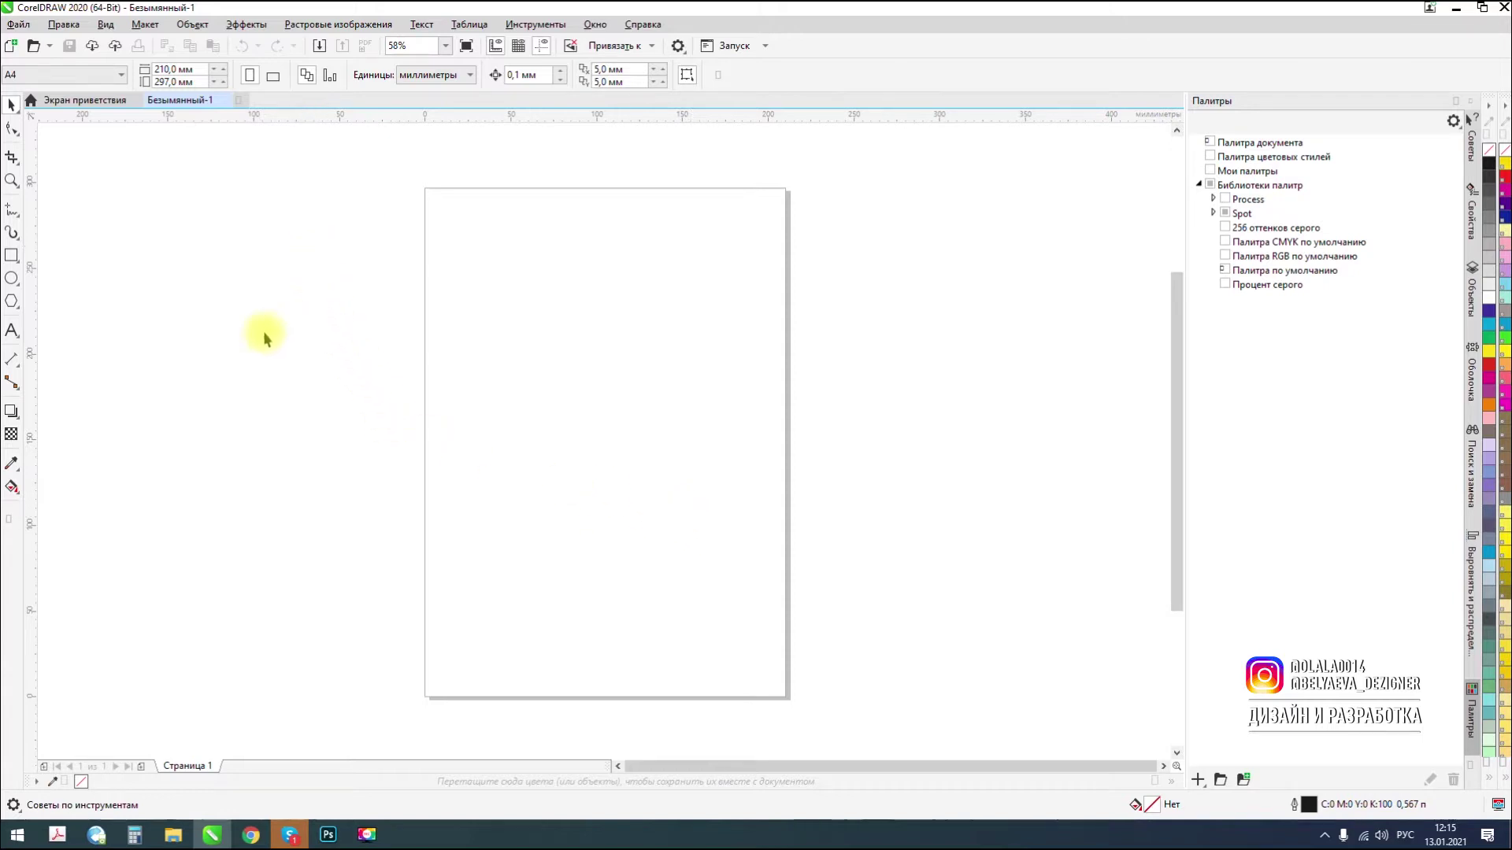
Draw a rectangle about 68.5 × 82 mm in the upper left of the page and place a copy to its right.
{"action": "left_click", "coordinate": [18, 417]}
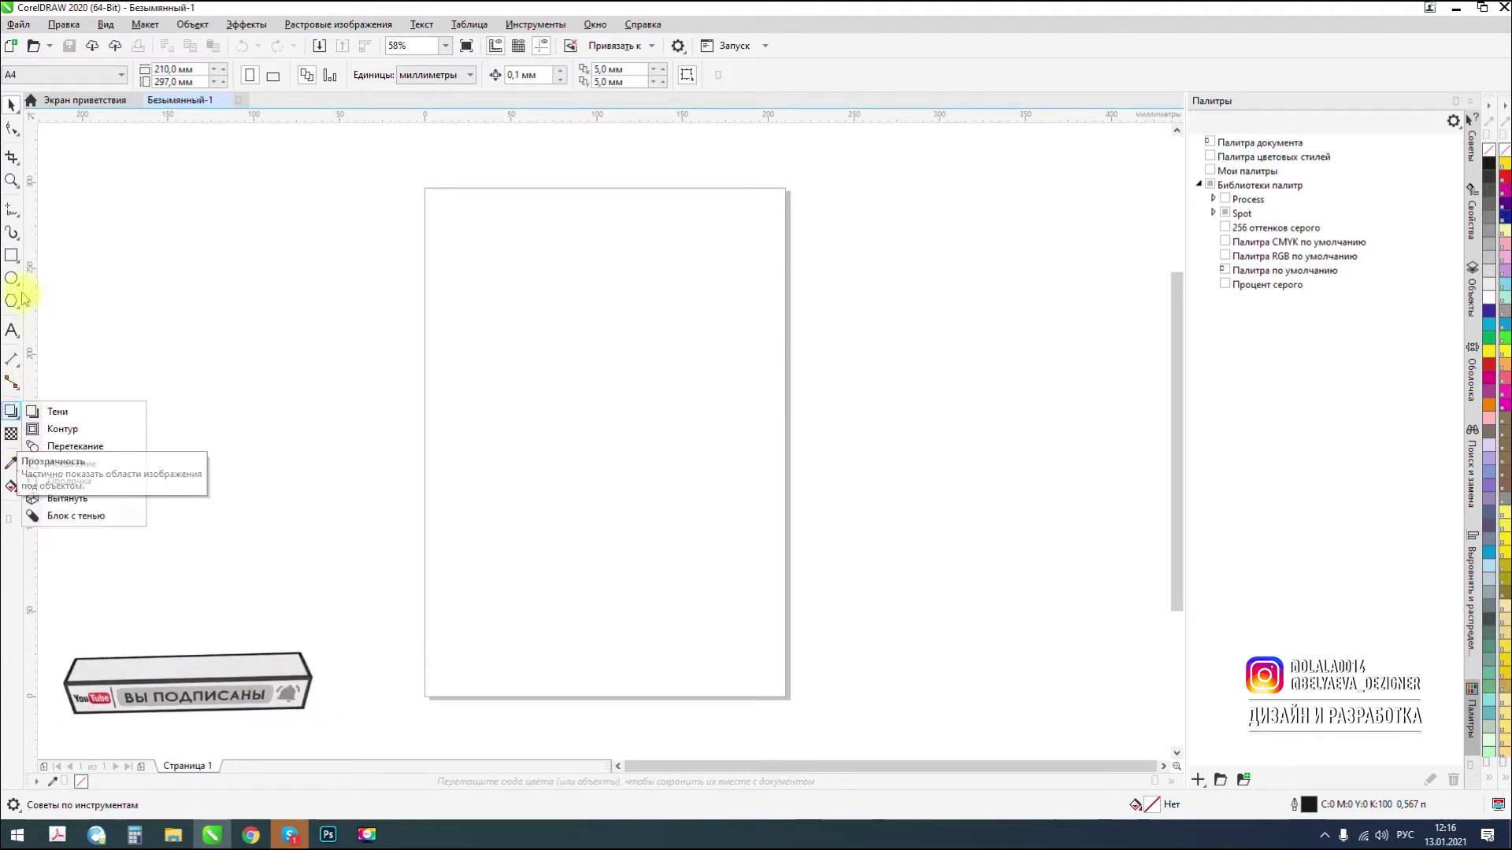
{"action": "left_click", "coordinate": [12, 254]}
{"action": "mouse_move", "coordinate": [452, 233]}
{"action": "left_mouse_down"}
{"action": "mouse_move", "coordinate": [506, 371]}
{"action": "mouse_move", "coordinate": [572, 375]}
{"action": "left_mouse_up"}
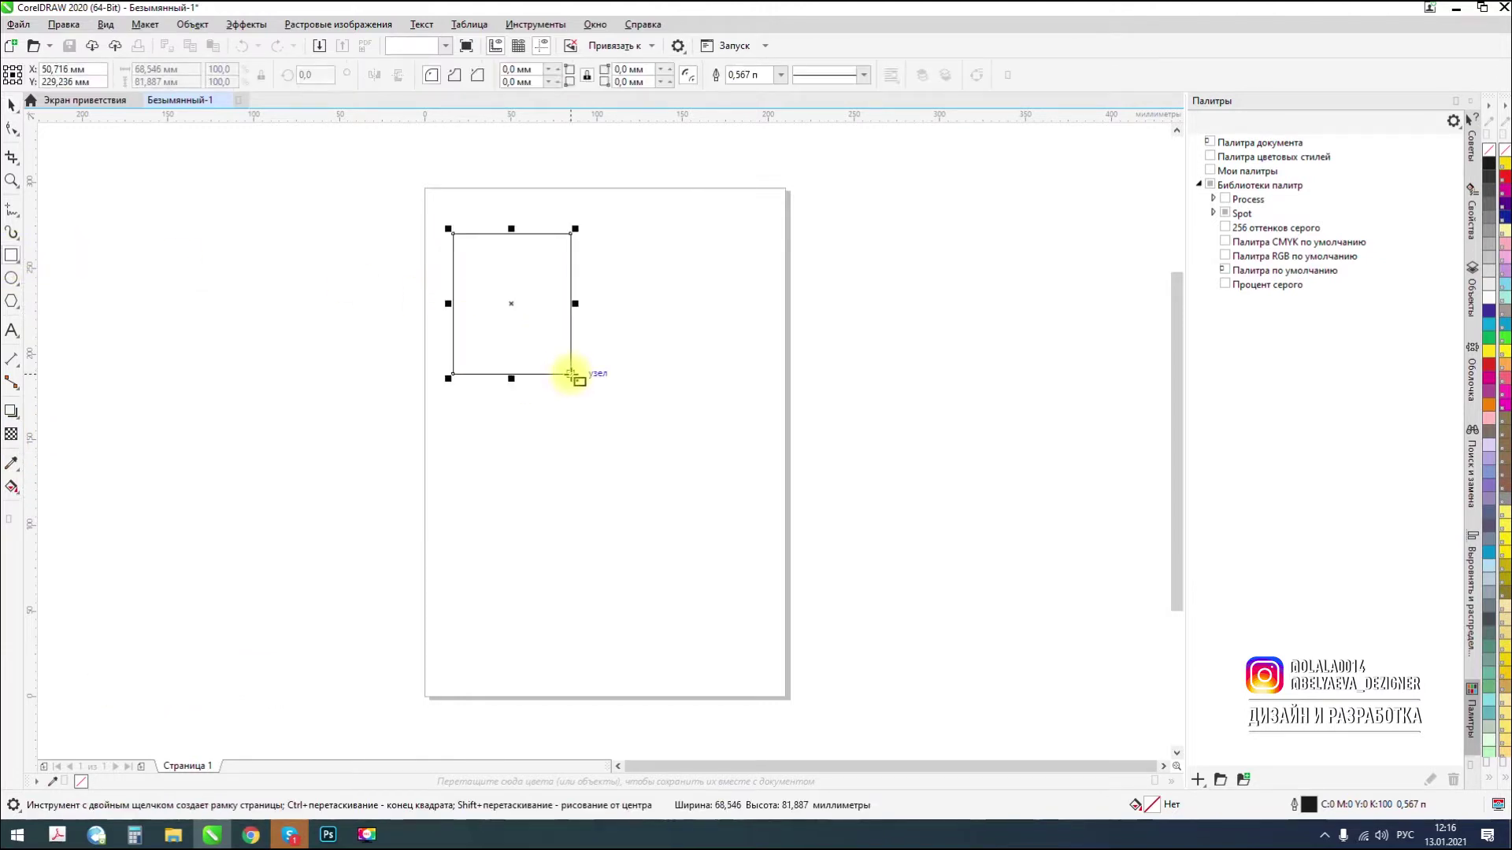
{"action": "key", "text": "space"}
{"action": "left_click_drag", "start_coordinate": [500, 275], "coordinate": [643, 268]}
Fill the left rectangle with blue (C100 M20) and the right one with lavender (C40 M40), both without an outline.
{"action": "left_click", "coordinate": [568, 338]}
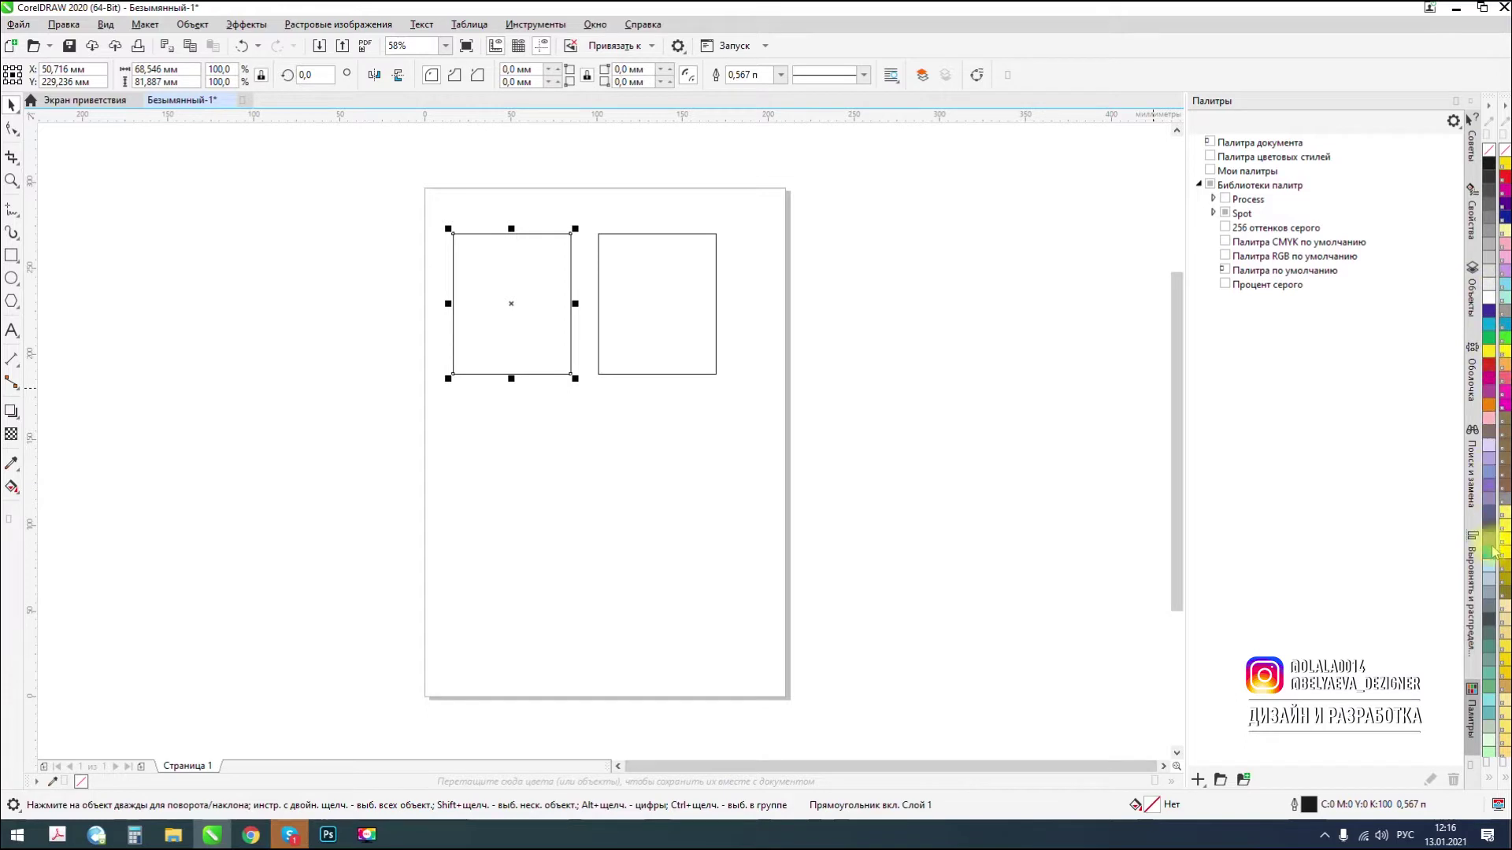
{"action": "left_click", "coordinate": [1489, 324]}
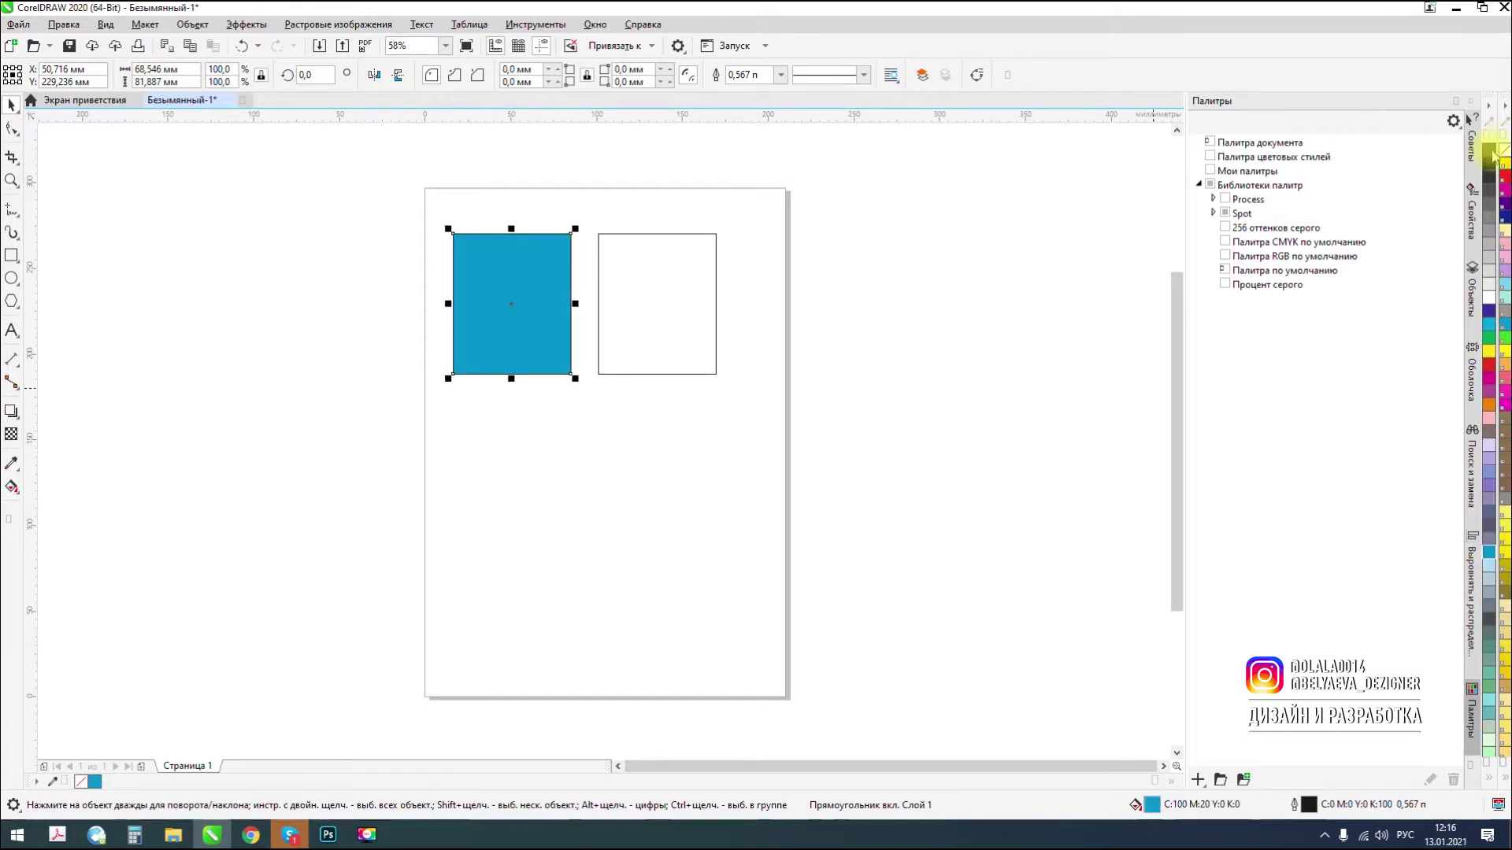
{"action": "left_click", "coordinate": [689, 324]}
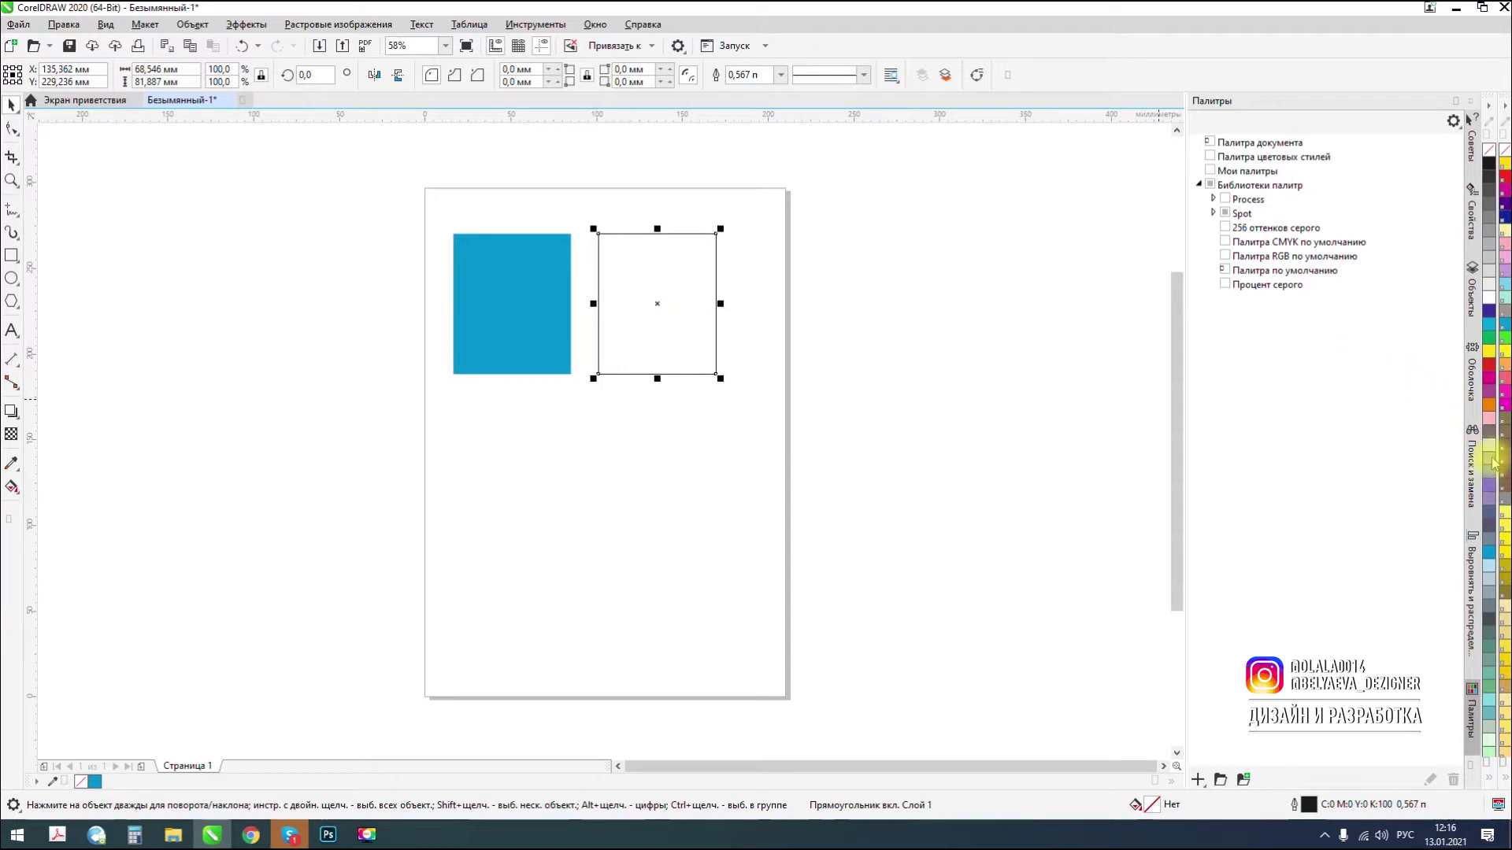
{"action": "left_click", "coordinate": [1491, 461]}
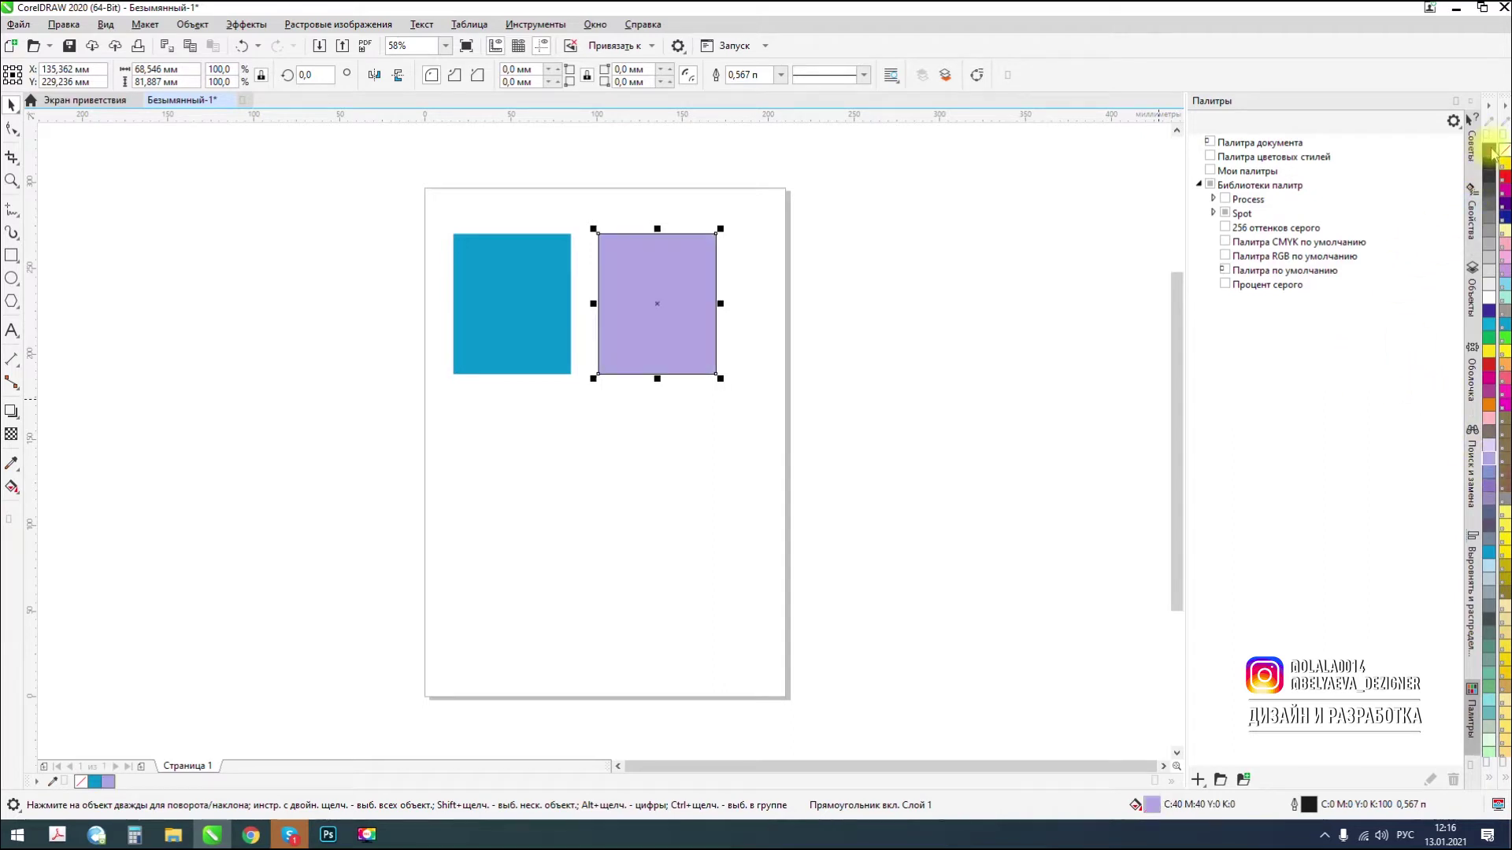
Shift both rectangles to the right, centring the right one at about X 153 mm and the left one at about X 59 mm.
{"action": "left_click", "coordinate": [516, 545]}
{"action": "left_click_drag", "start_coordinate": [637, 323], "coordinate": [669, 323]}
{"action": "left_click_drag", "start_coordinate": [548, 309], "coordinate": [563, 309]}
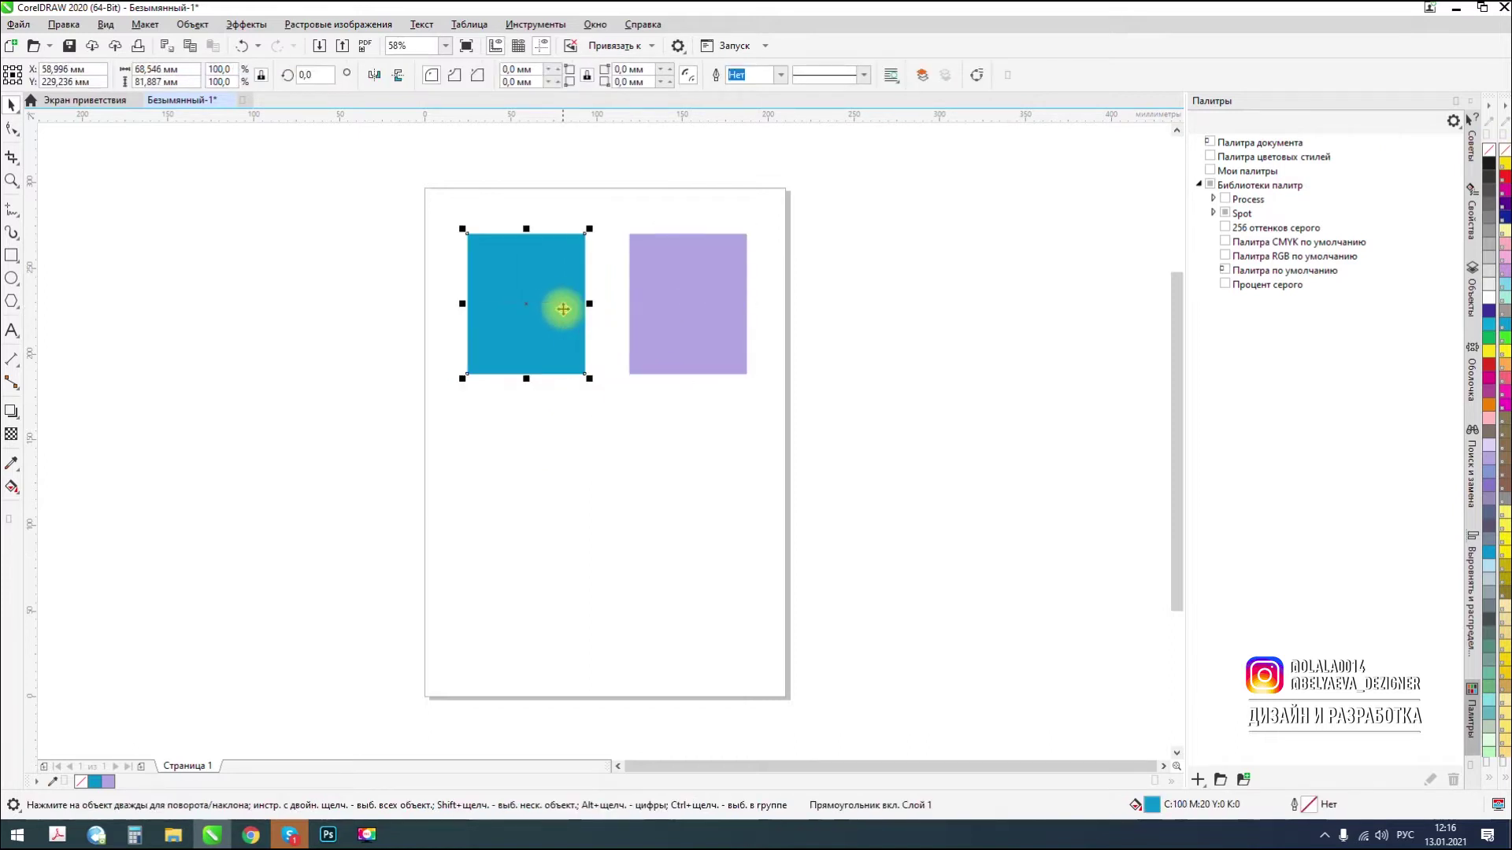
Recolour the right rectangle with the same blue fill (C100 M20) as the left one and deselect it.
{"action": "scroll", "coordinate": [650, 308], "scroll_direction": "up", "scroll_amount": 3}
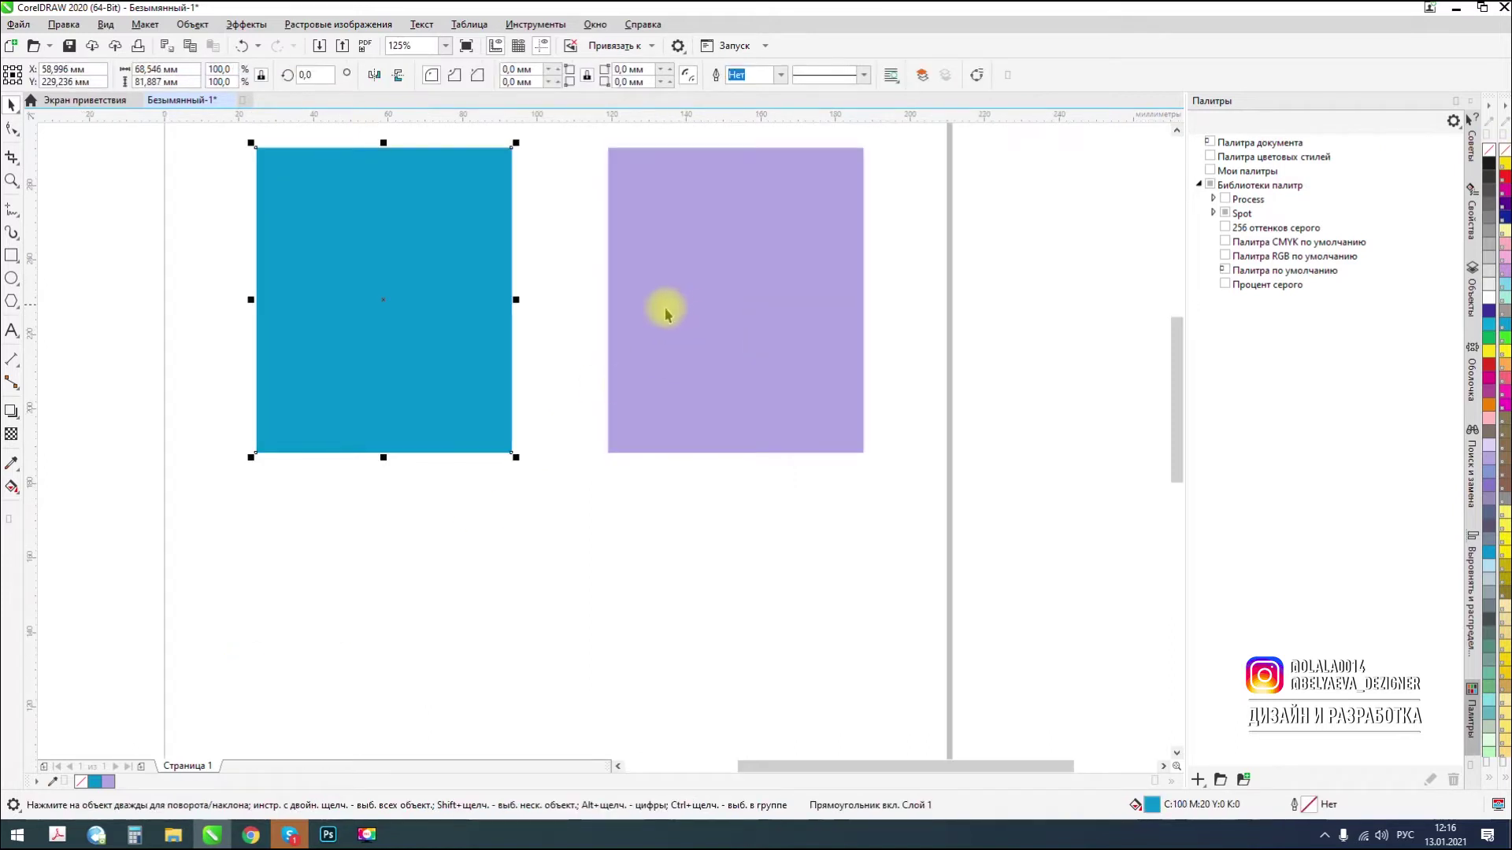
{"action": "left_click", "coordinate": [665, 314]}
{"action": "left_click", "coordinate": [1488, 553]}
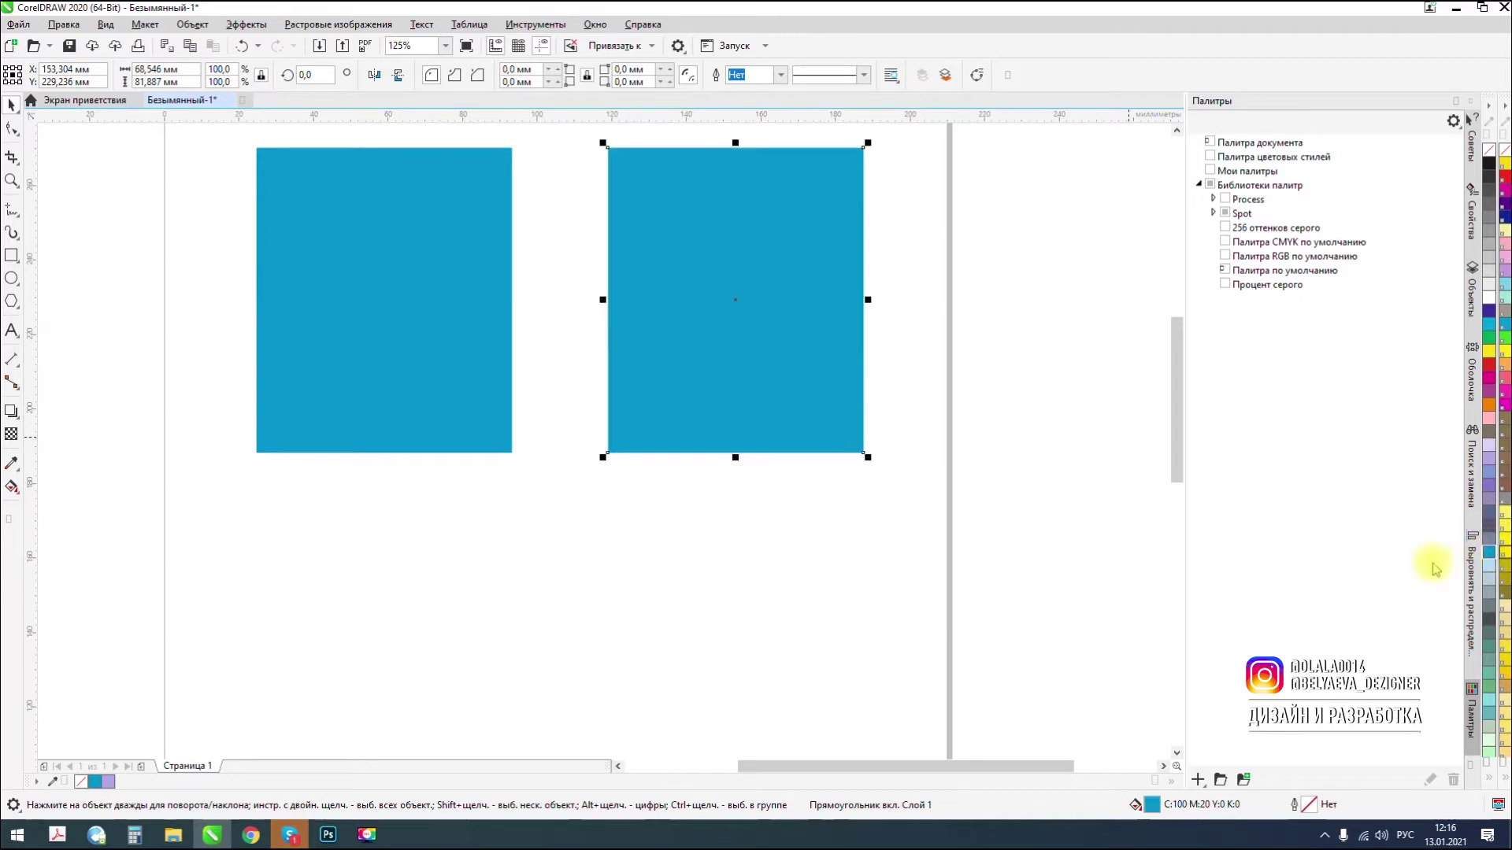
{"action": "left_click", "coordinate": [725, 557]}
{"action": "scroll", "coordinate": [651, 491], "scroll_direction": "down", "scroll_amount": 2}
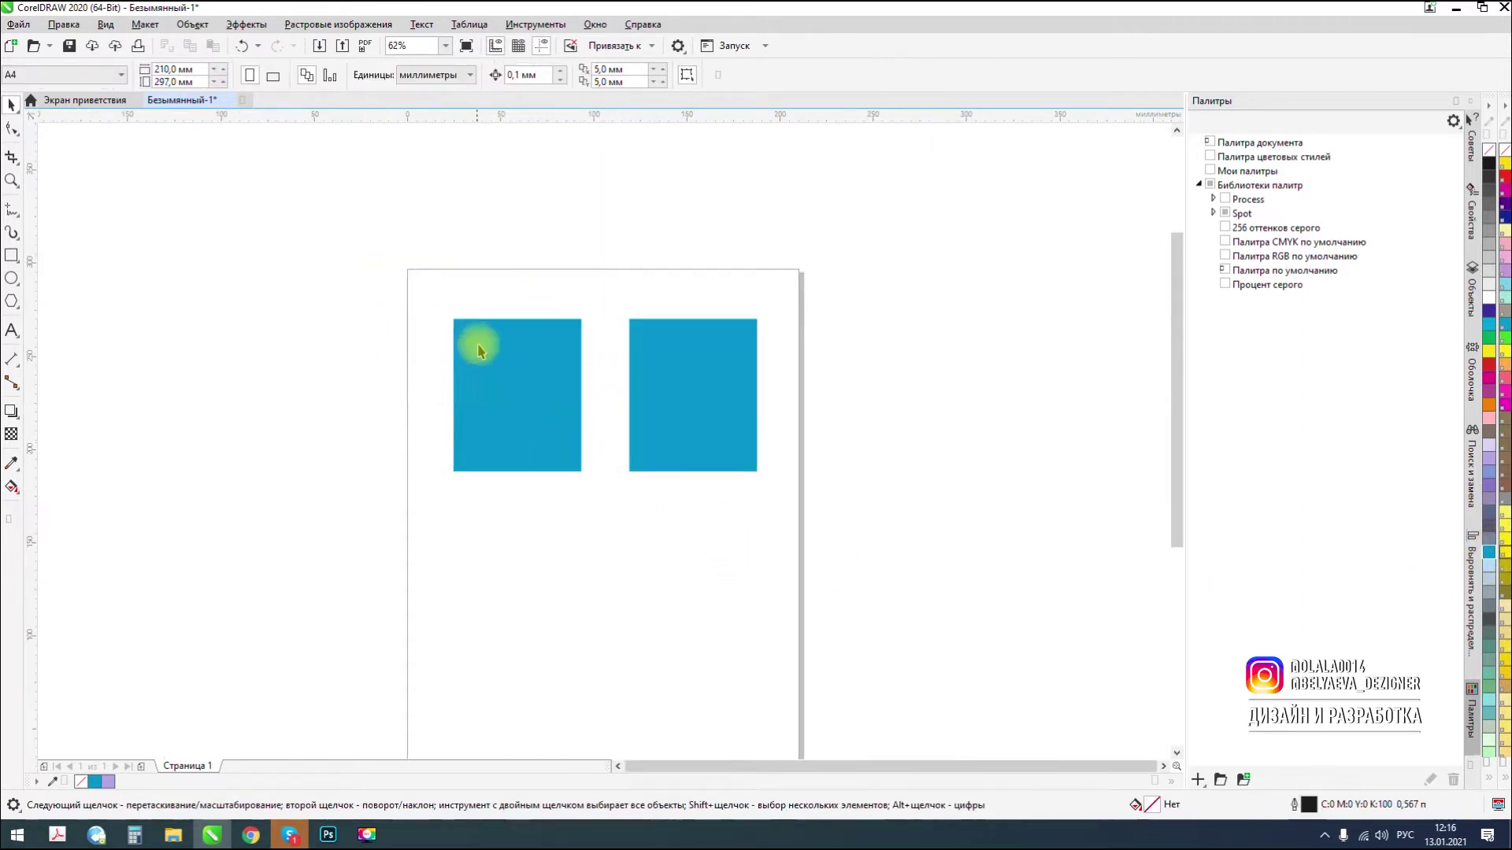
Cast a drop shadow from the left rectangle's left edge to just past its right edge and reduce the shadow opacity to 36.
{"action": "left_click", "coordinate": [507, 396]}
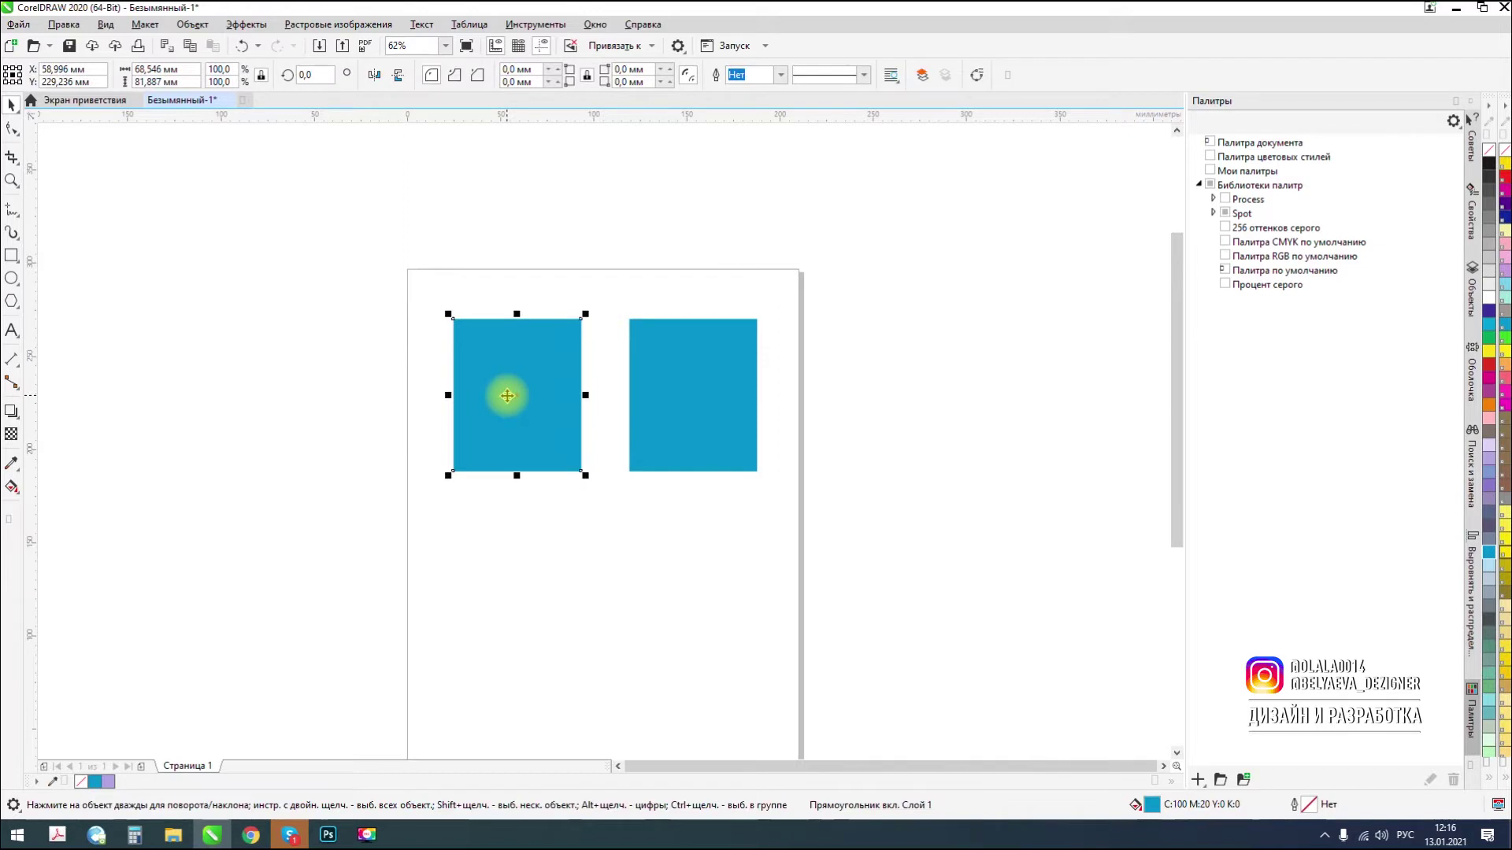
{"action": "left_click", "coordinate": [13, 411]}
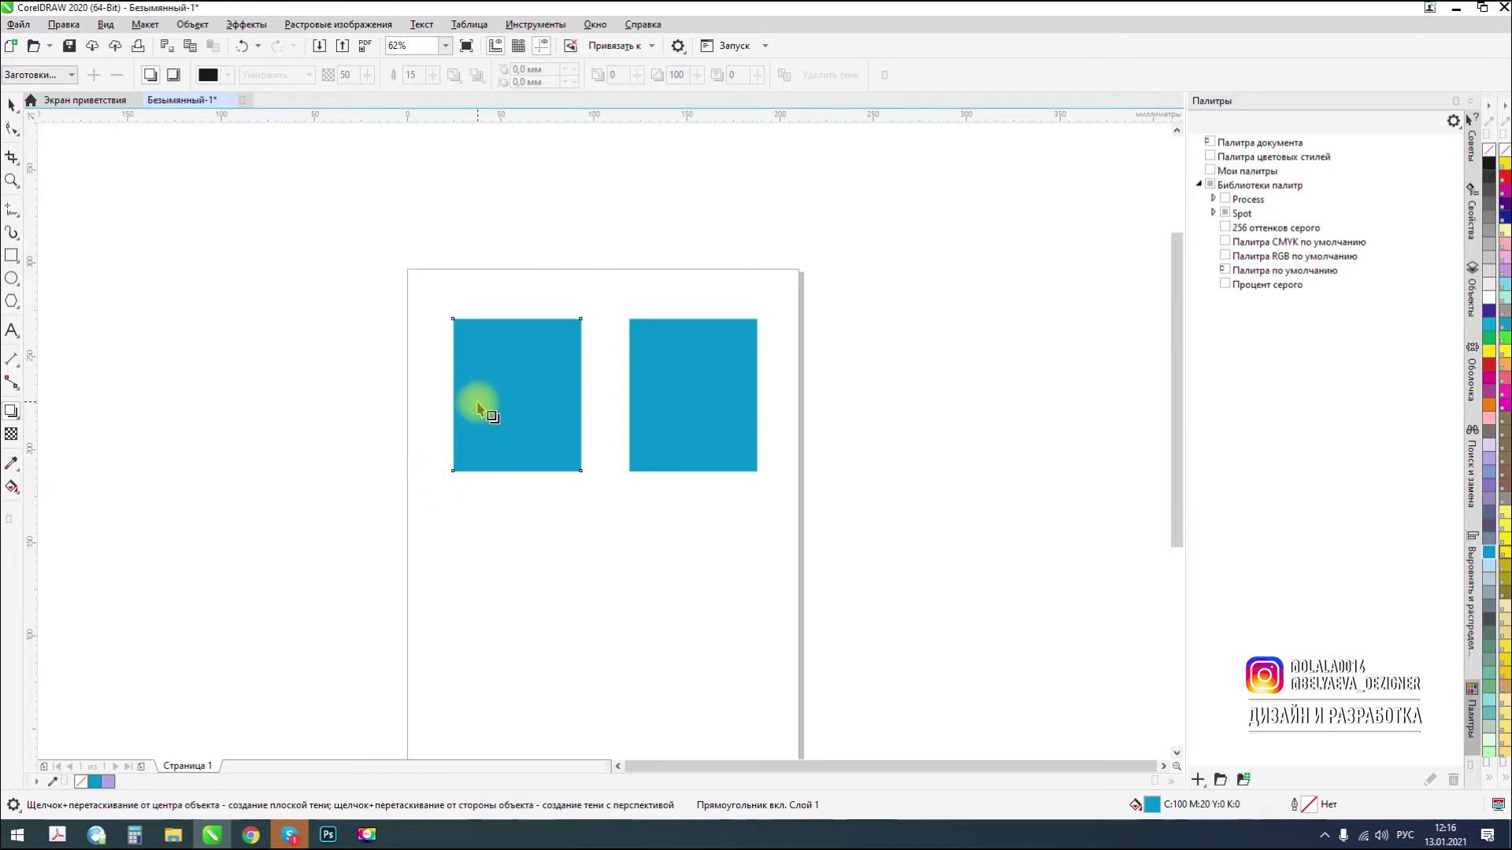
{"action": "left_click_drag", "start_coordinate": [476, 419], "coordinate": [586, 390]}
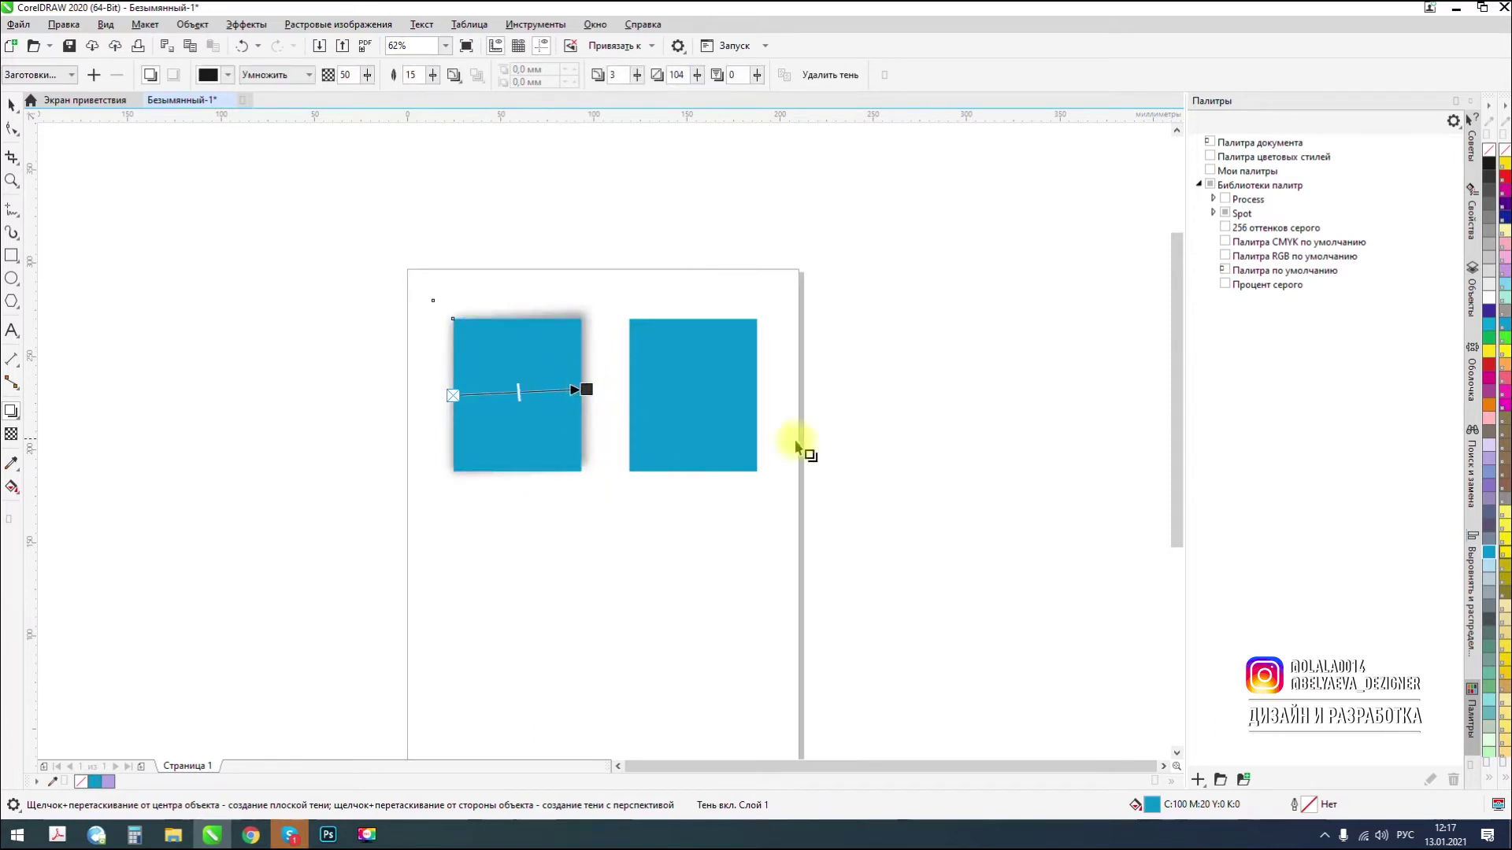
{"action": "scroll", "coordinate": [466, 378], "scroll_direction": "up", "scroll_amount": 2}
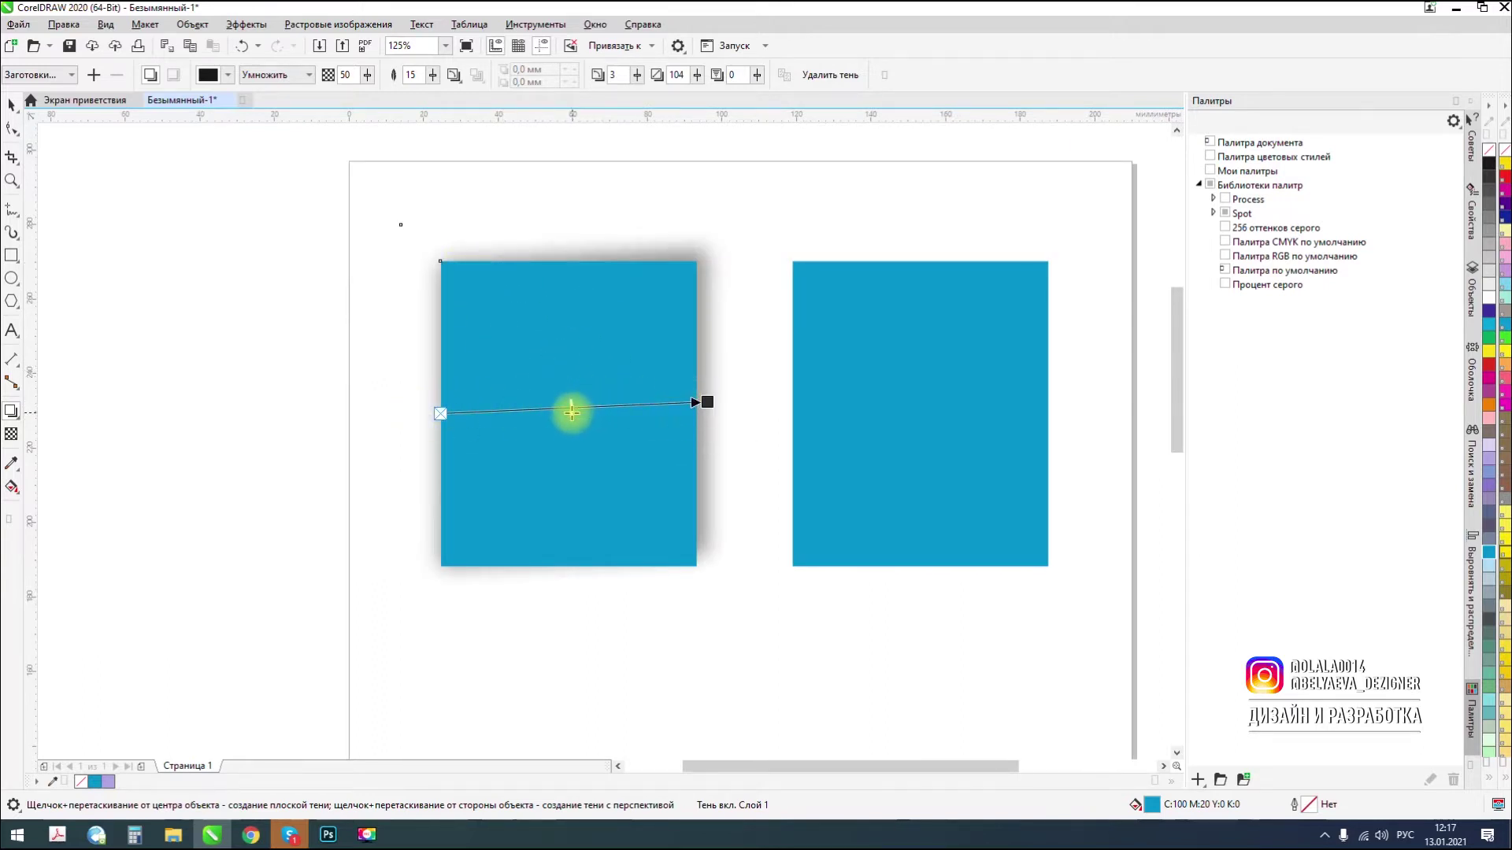
{"action": "mouse_move", "coordinate": [570, 411]}
{"action": "left_mouse_down"}
{"action": "mouse_move", "coordinate": [513, 415]}
{"action": "mouse_move", "coordinate": [646, 406]}
{"action": "mouse_move", "coordinate": [513, 415]}
{"action": "mouse_move", "coordinate": [536, 412]}
{"action": "left_mouse_up"}
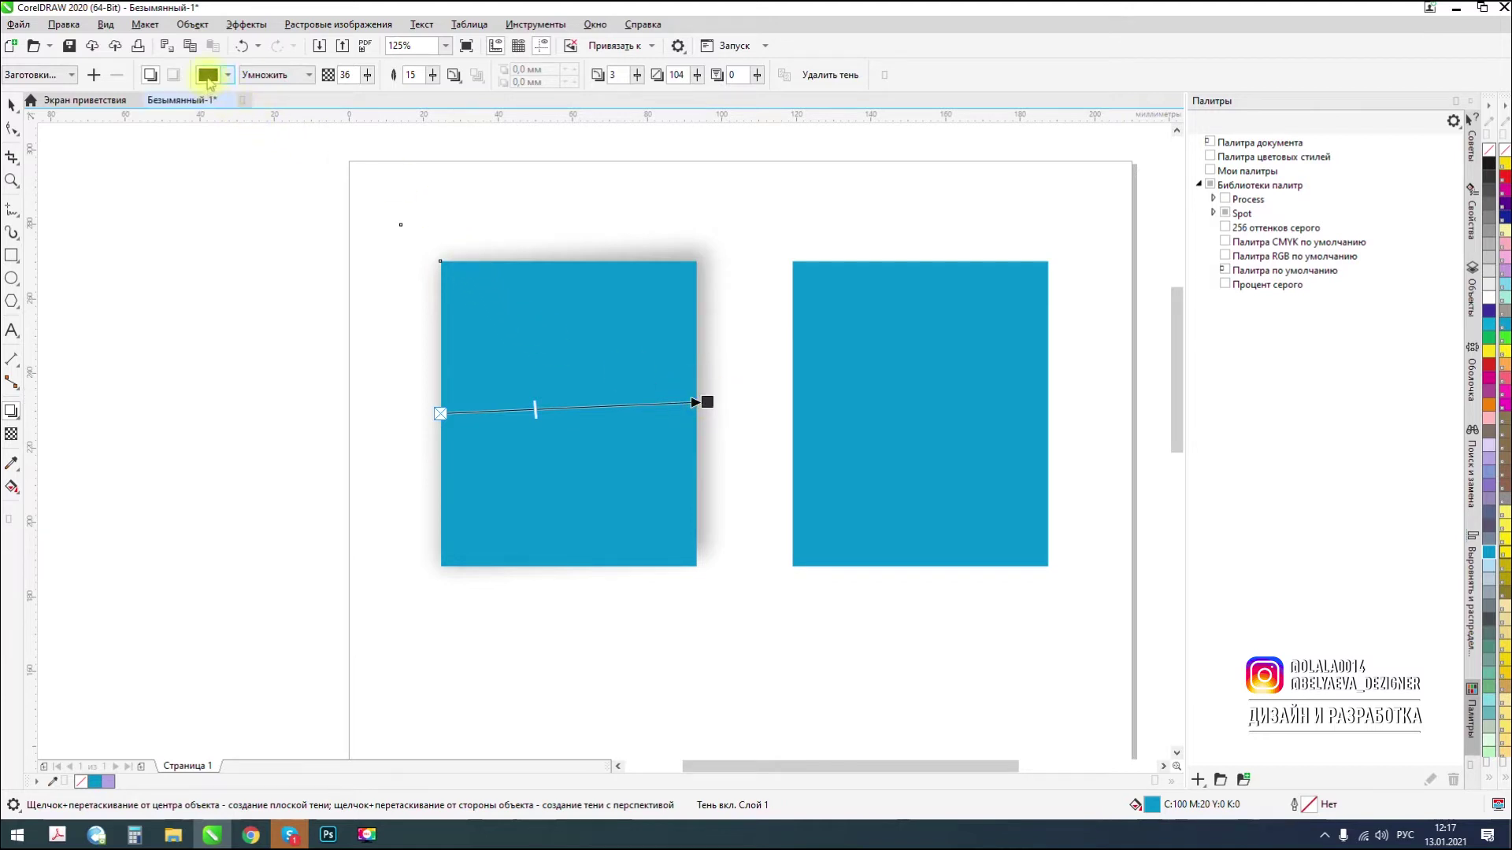
Try yellow and grey-green as the shadow colour and settle on the same blue as the rectangle.
{"action": "left_click", "coordinate": [208, 77]}
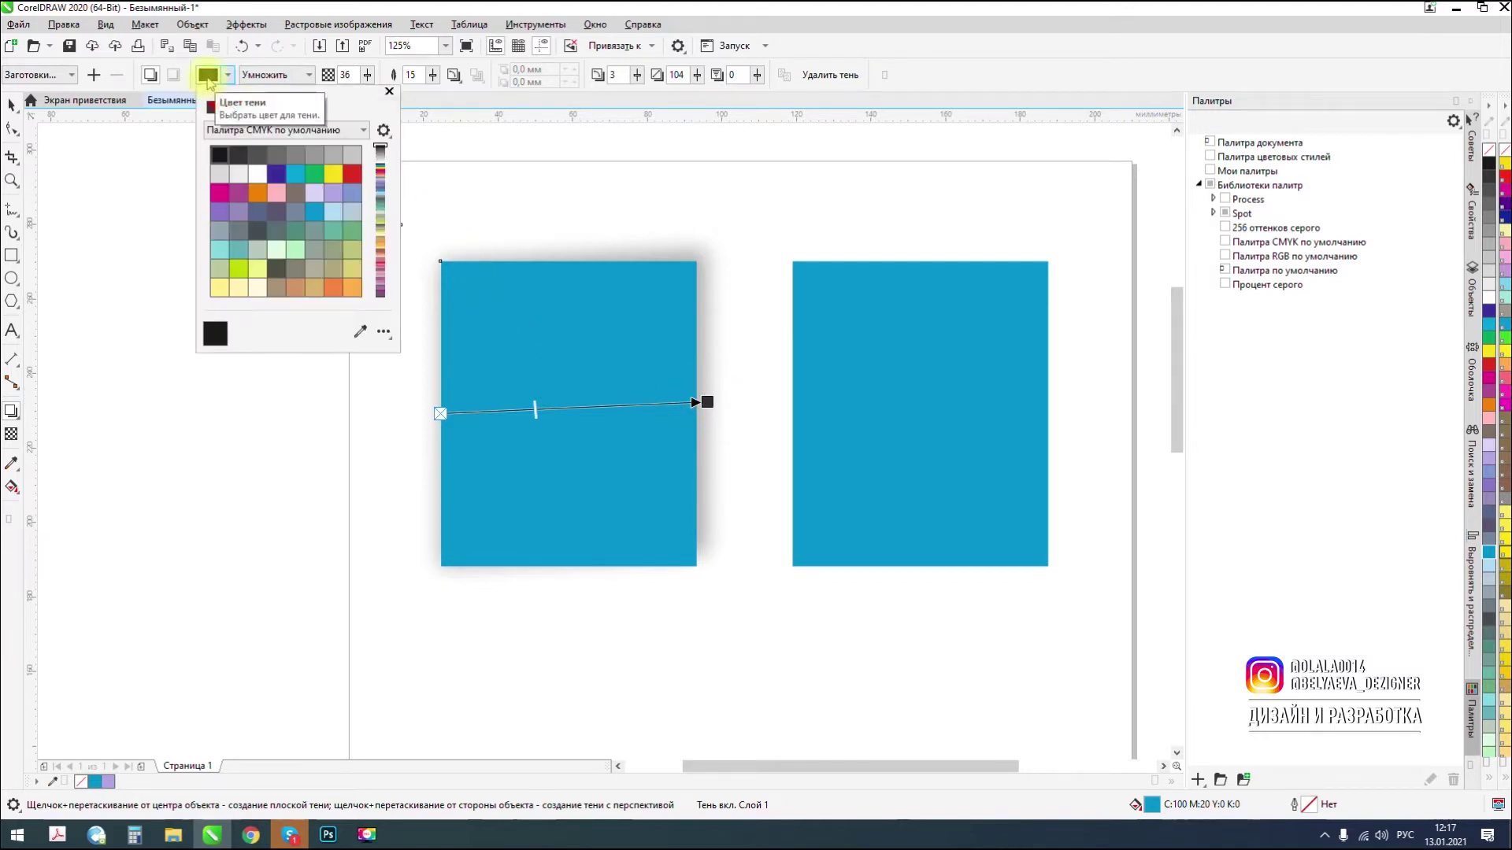
{"action": "left_click", "coordinate": [332, 174]}
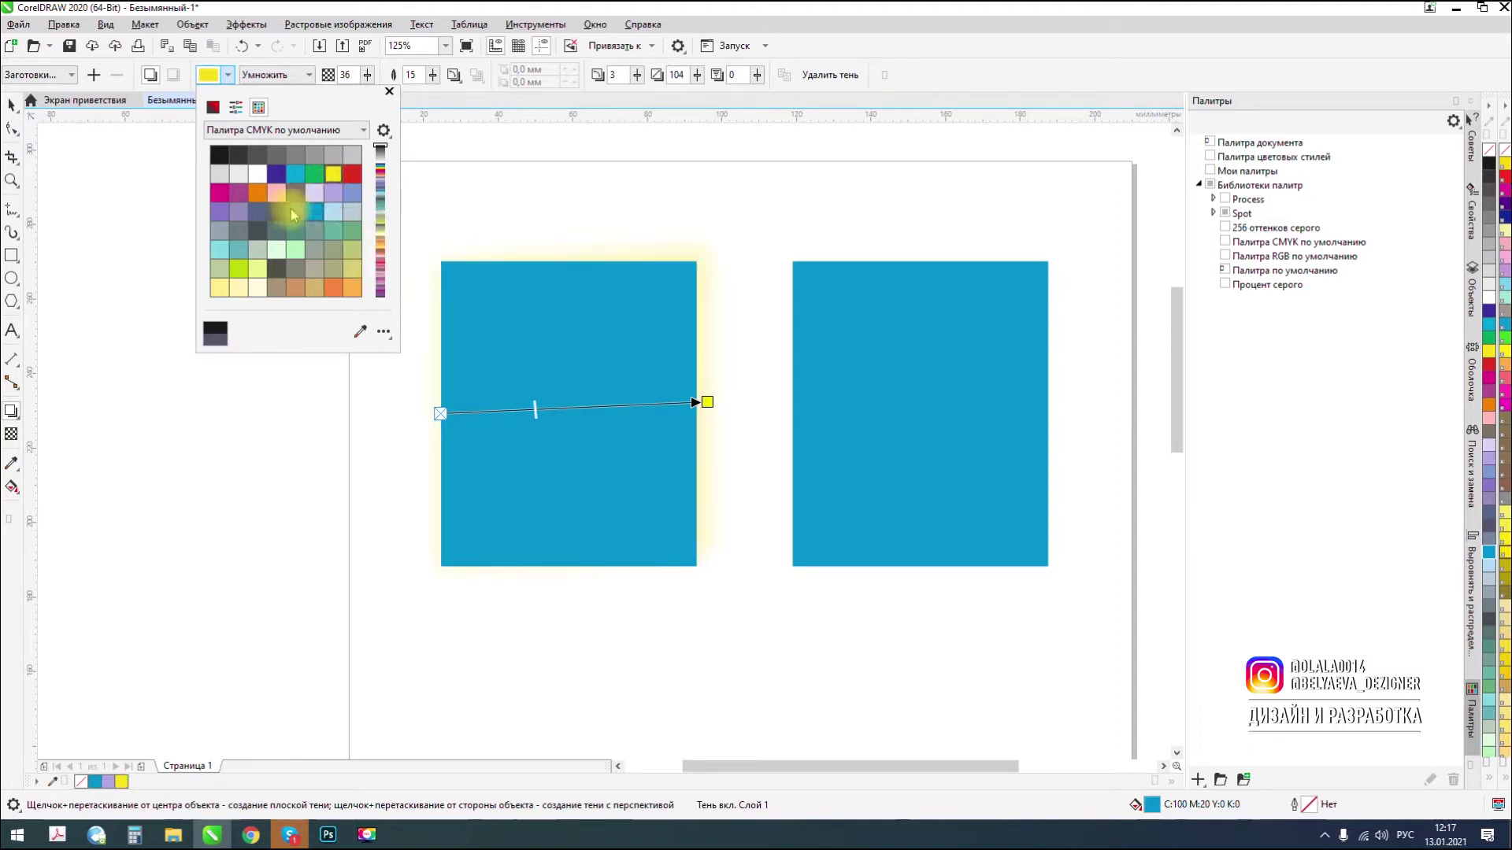
{"action": "left_click", "coordinate": [319, 214]}
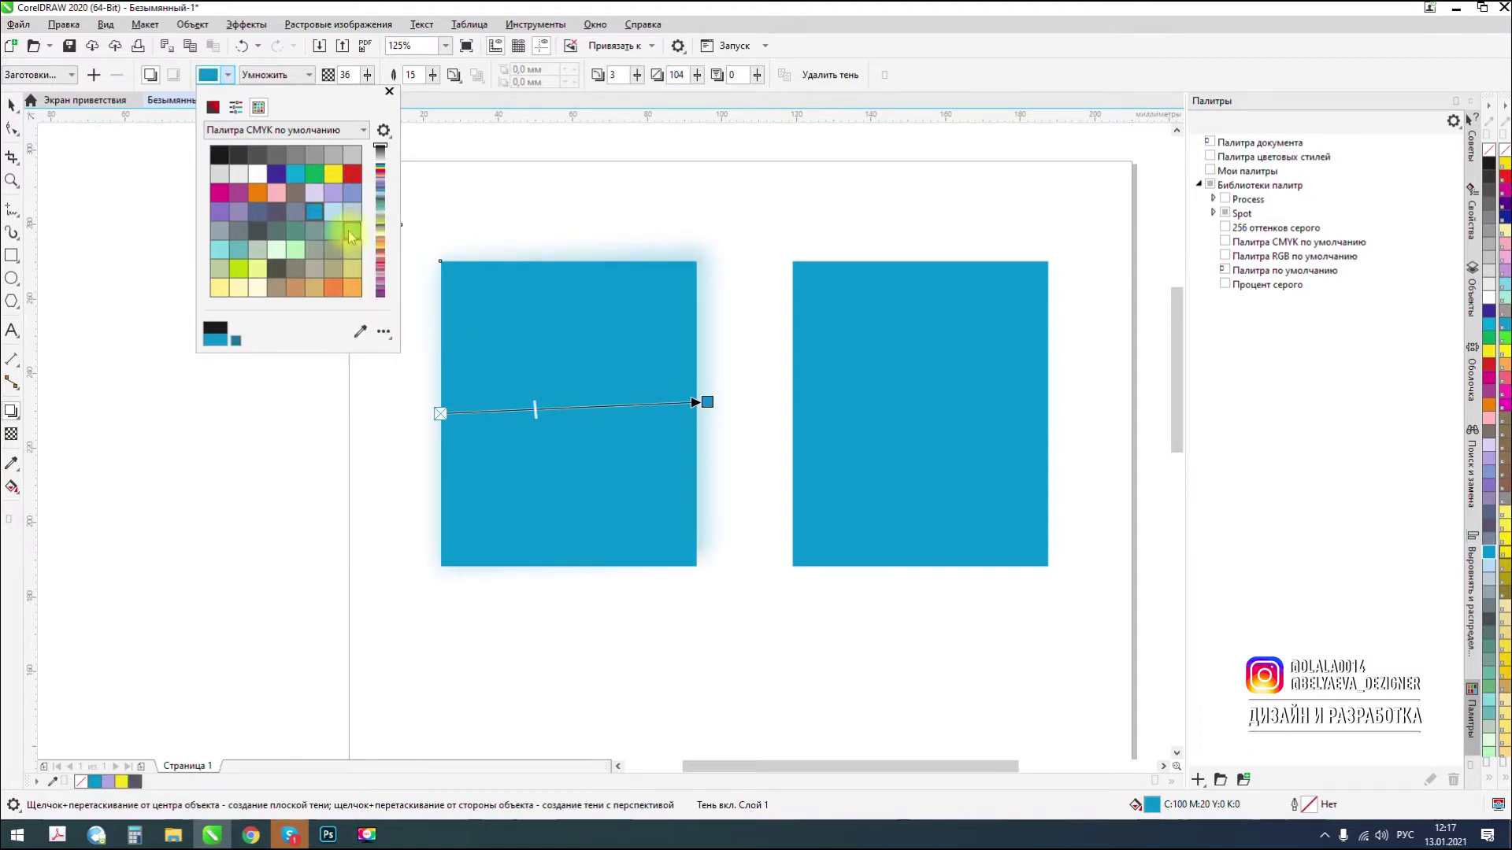
{"action": "left_click", "coordinate": [333, 249]}
{"action": "left_click", "coordinate": [314, 212]}
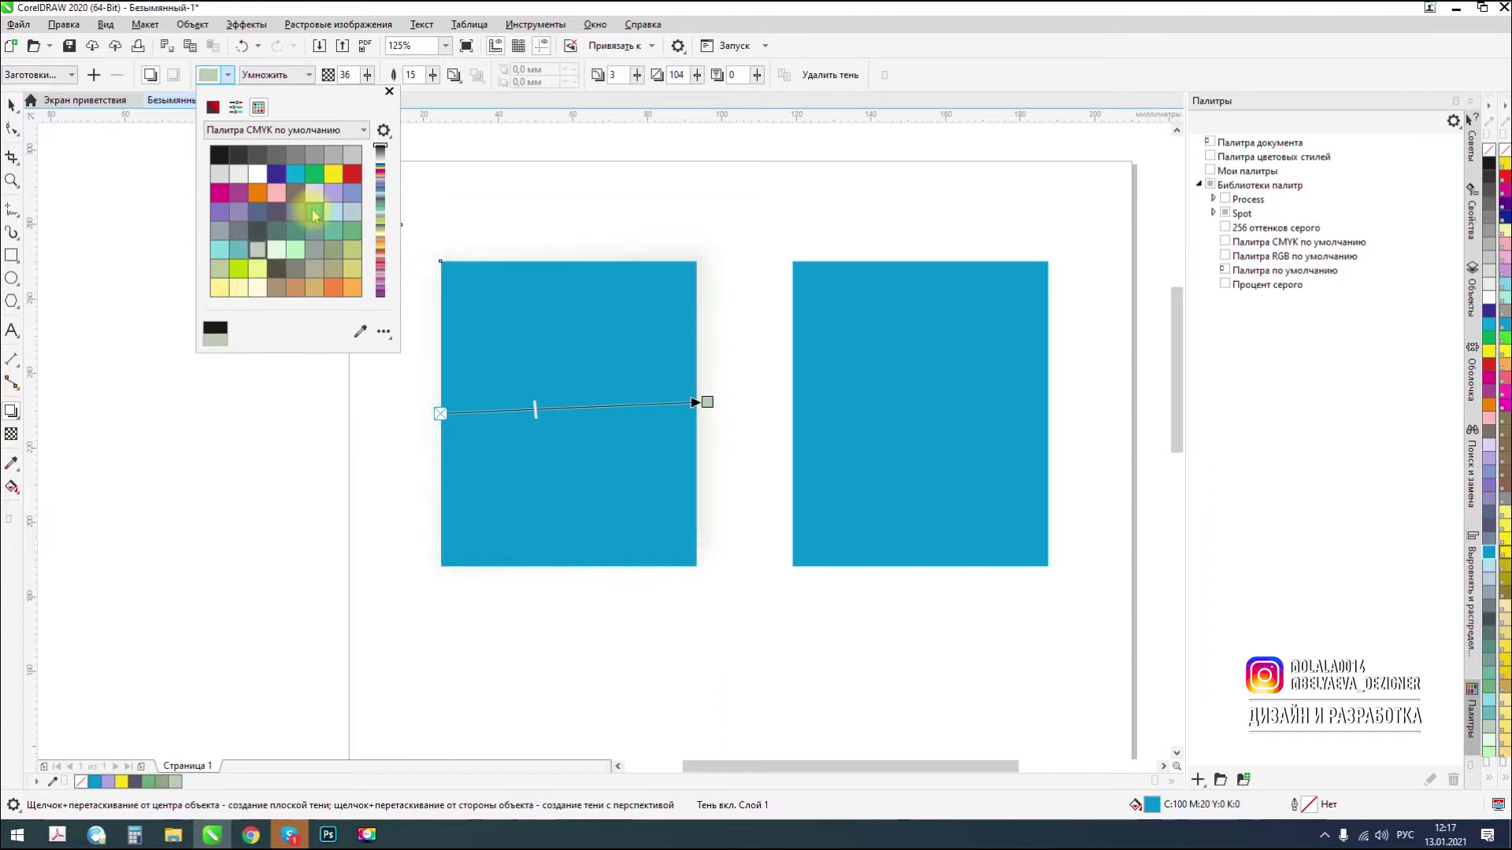
Raise the shadow's opacity to 60 directly on the object.
{"action": "left_click", "coordinate": [535, 410]}
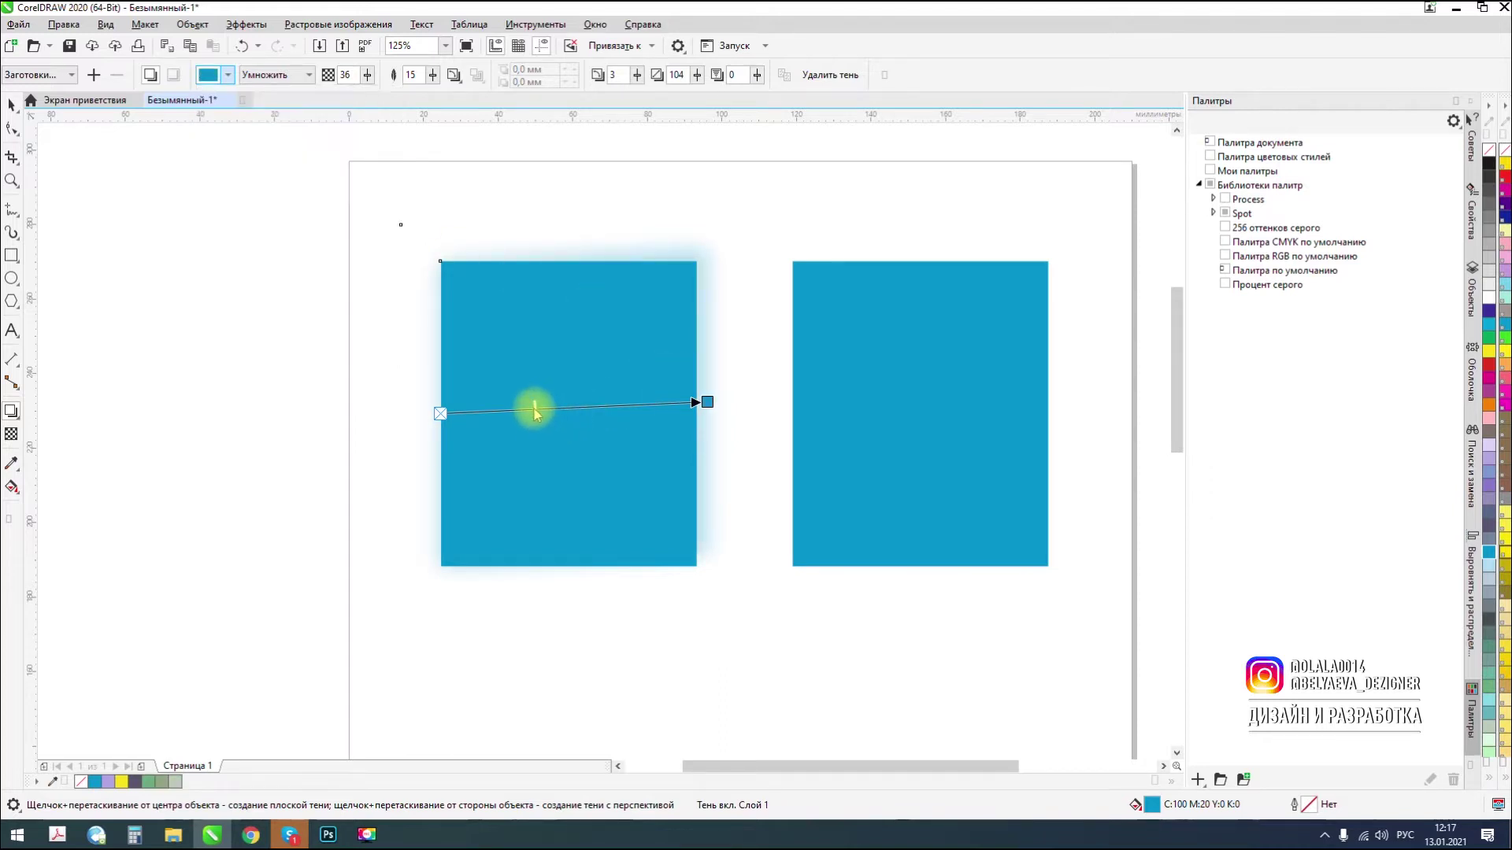
{"action": "mouse_move", "coordinate": [535, 413]}
{"action": "left_mouse_down"}
{"action": "mouse_move", "coordinate": [641, 404]}
{"action": "mouse_move", "coordinate": [549, 411]}
{"action": "left_mouse_up"}
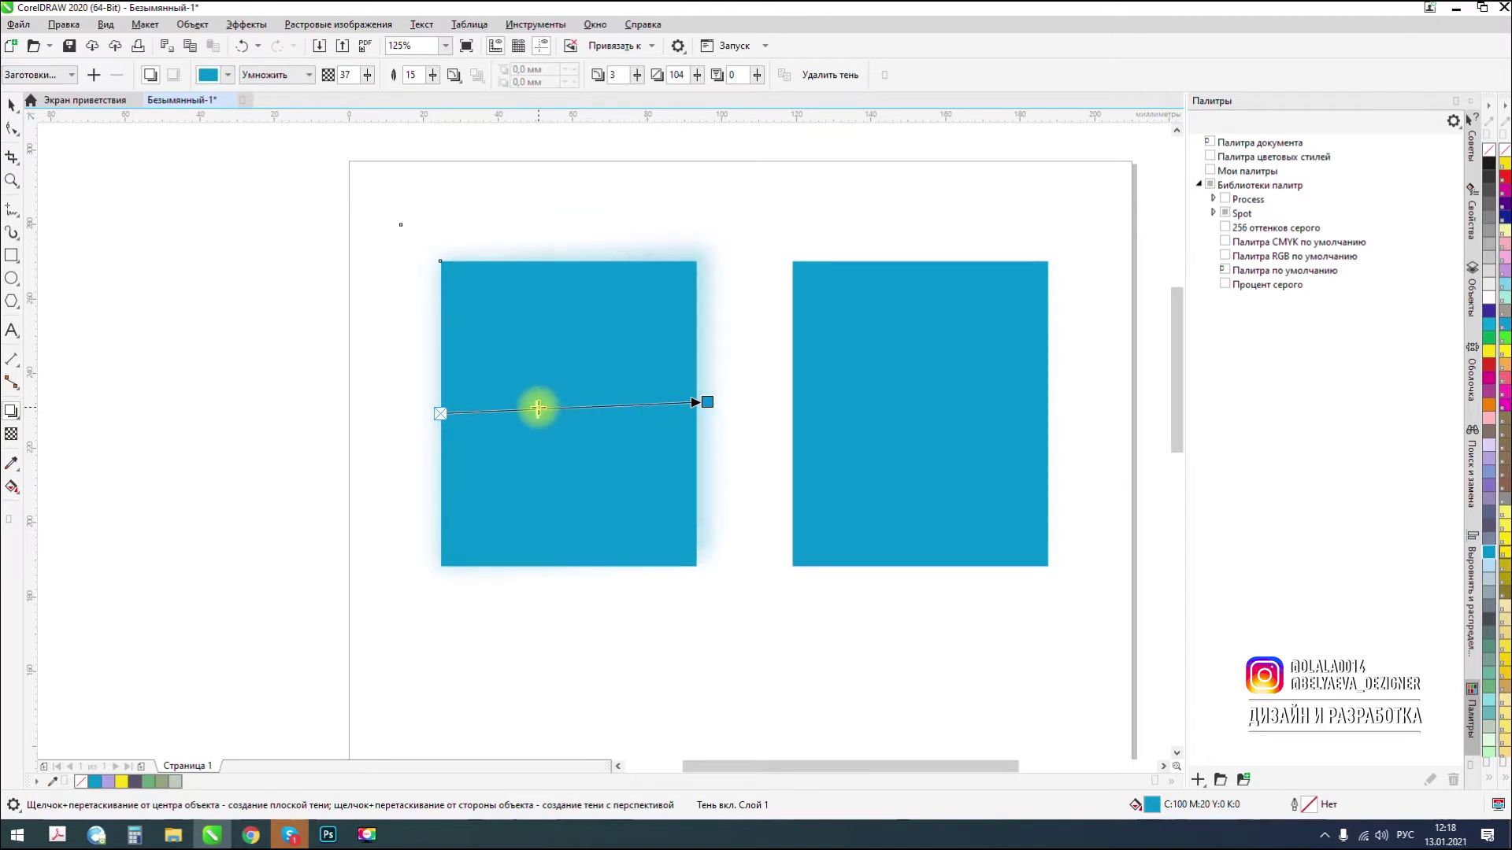
{"action": "left_click_drag", "start_coordinate": [536, 409], "coordinate": [599, 407]}
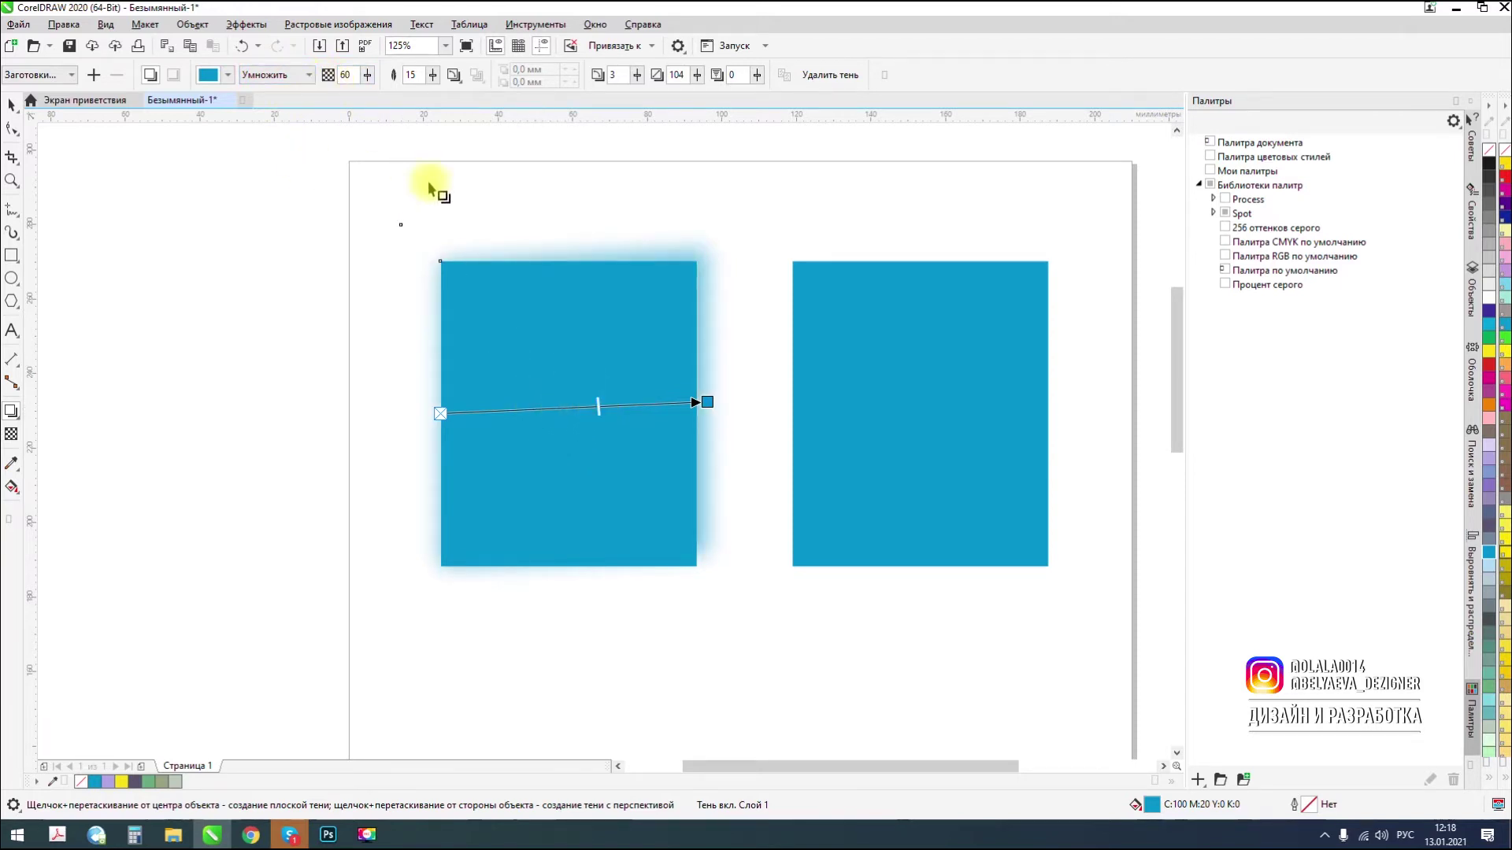
Try several merge modes on the shadow, including Добавить, Оттенок and "Жесткое" освещение.
{"action": "left_click", "coordinate": [309, 75]}
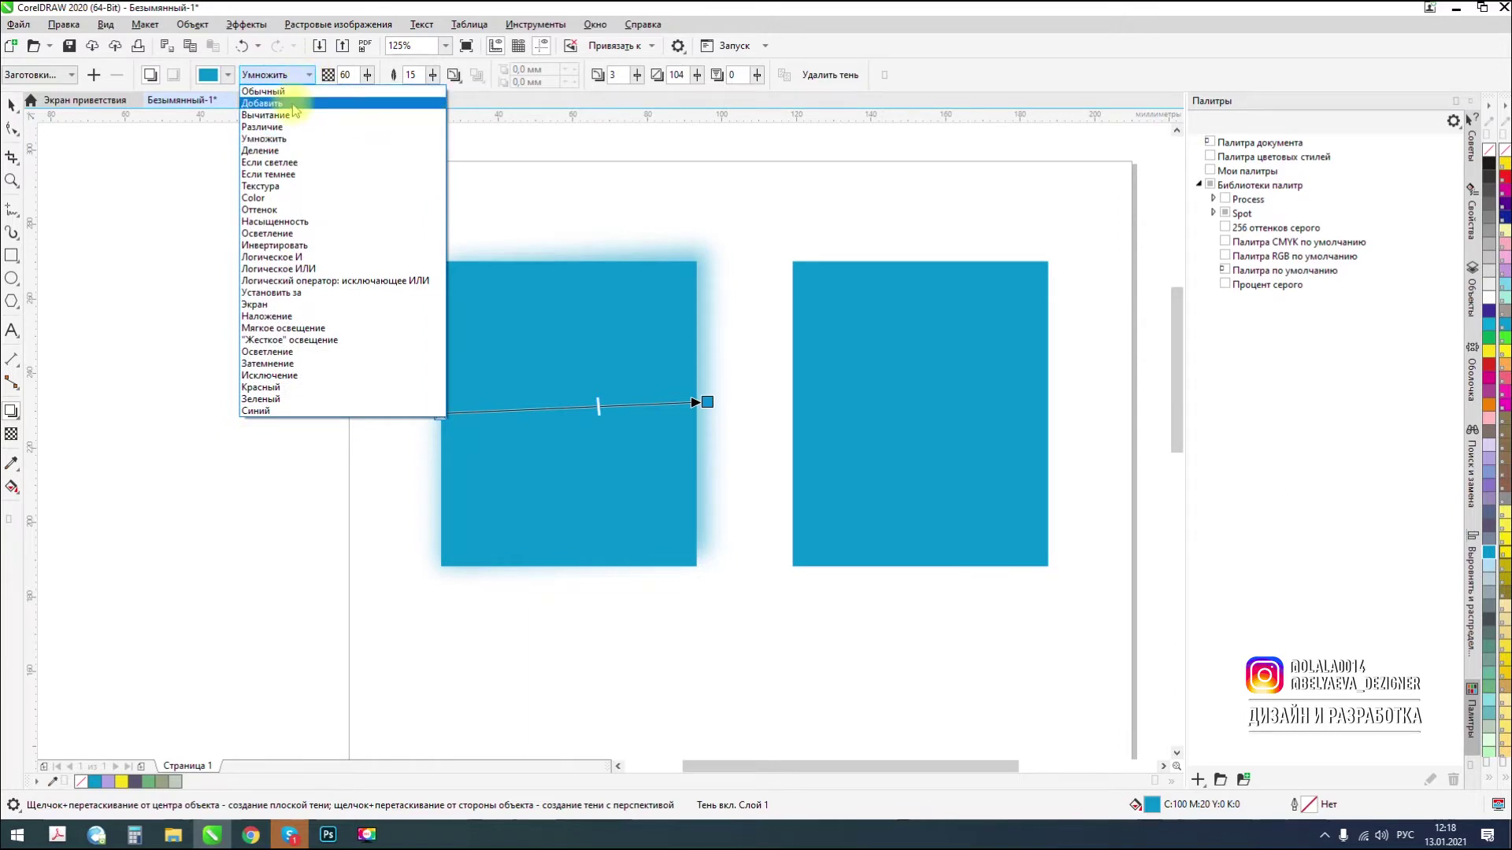
{"action": "left_click", "coordinate": [295, 103]}
{"action": "left_click", "coordinate": [291, 77]}
{"action": "left_click", "coordinate": [276, 203]}
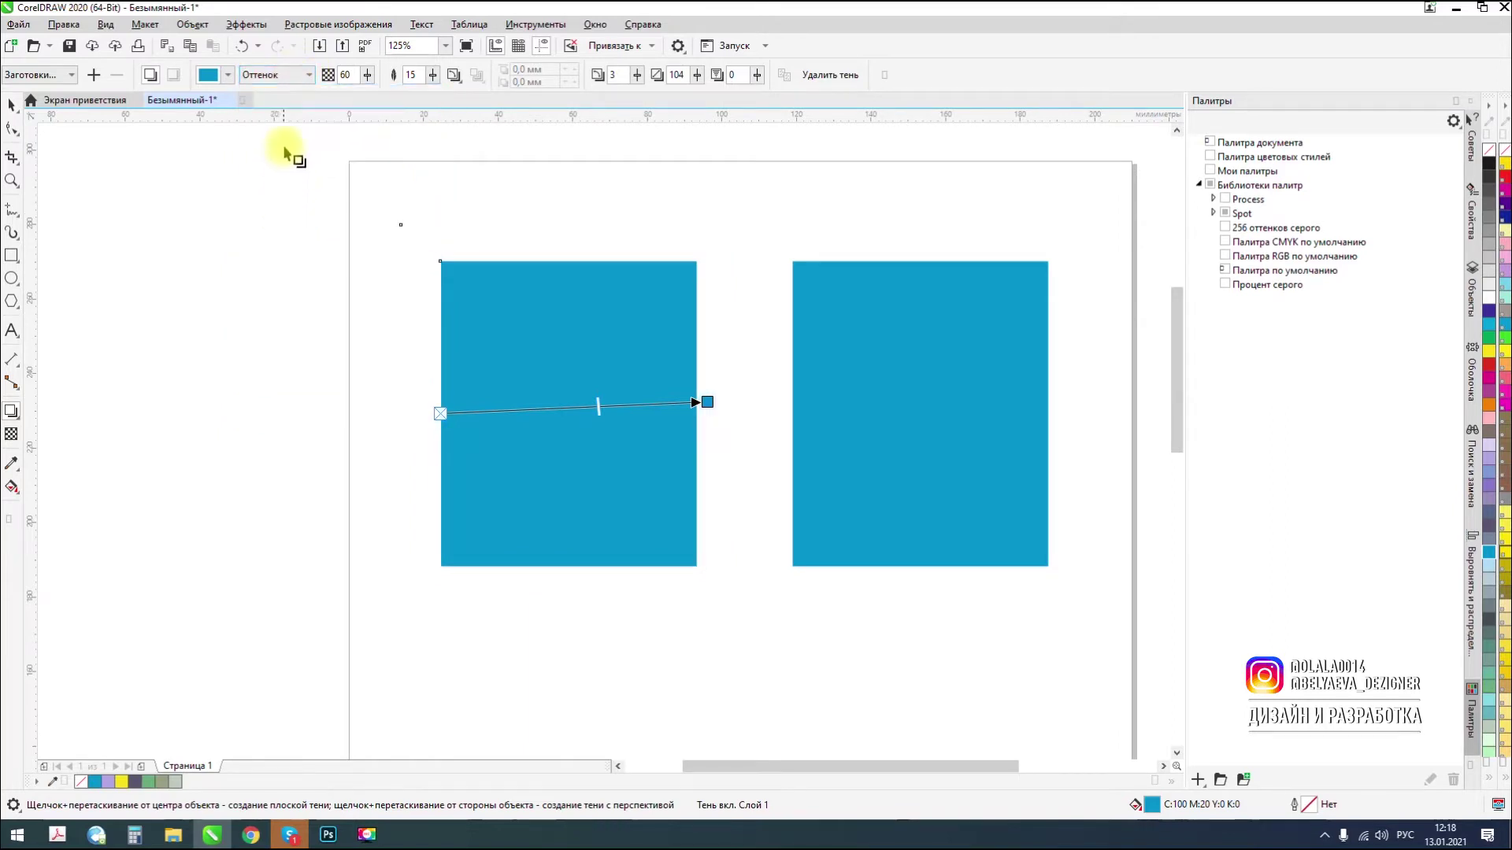
{"action": "left_click", "coordinate": [290, 77]}
{"action": "left_click", "coordinate": [295, 266]}
{"action": "left_click", "coordinate": [305, 76]}
{"action": "left_click", "coordinate": [295, 339]}
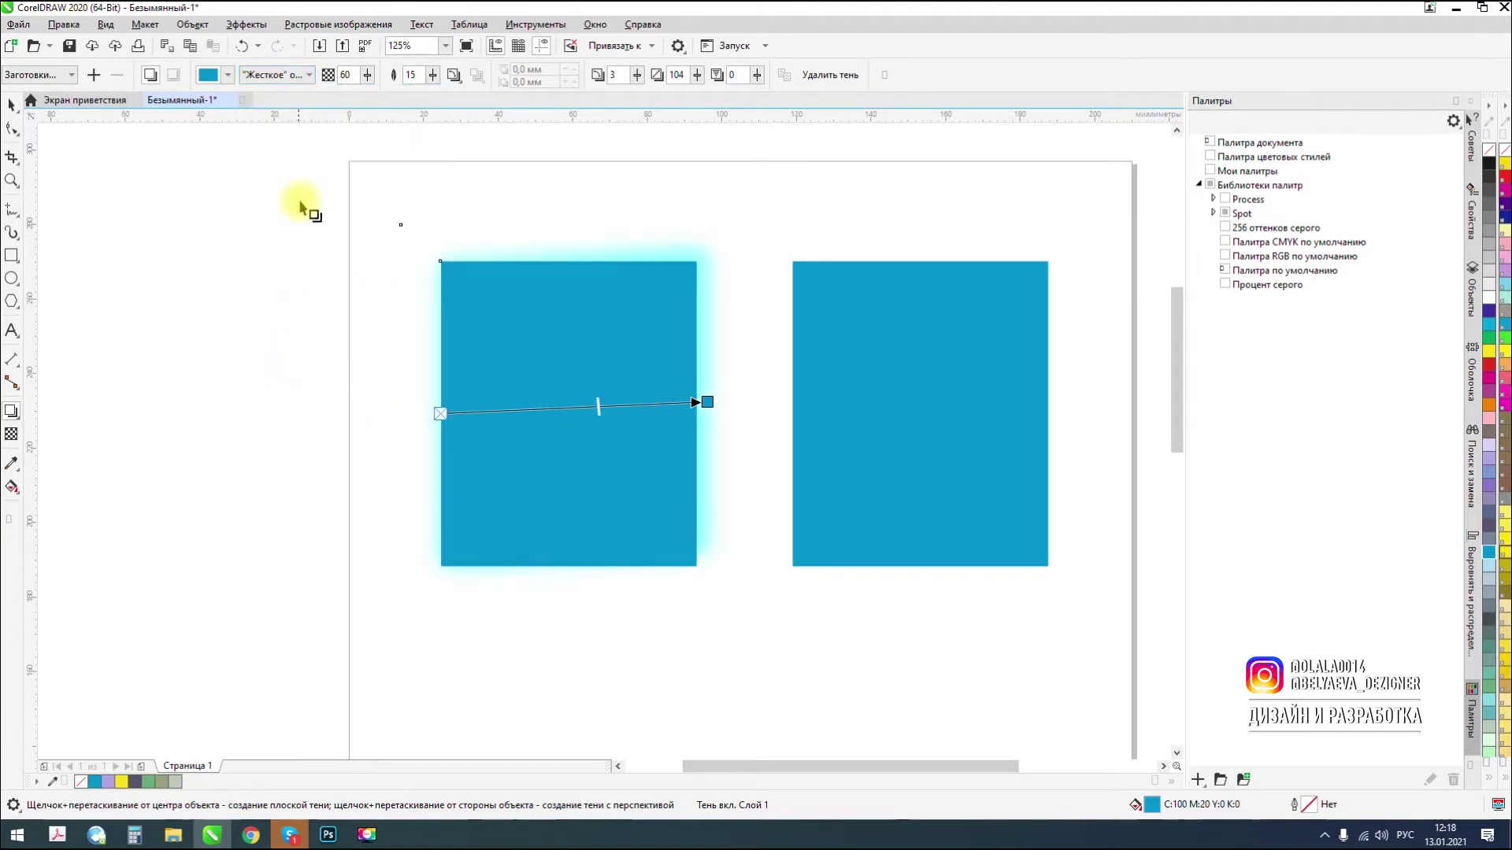
Try the shadow merge modes Затемнение, Зеленый and Различие, and finish with Обычный.
{"action": "left_click", "coordinate": [302, 78]}
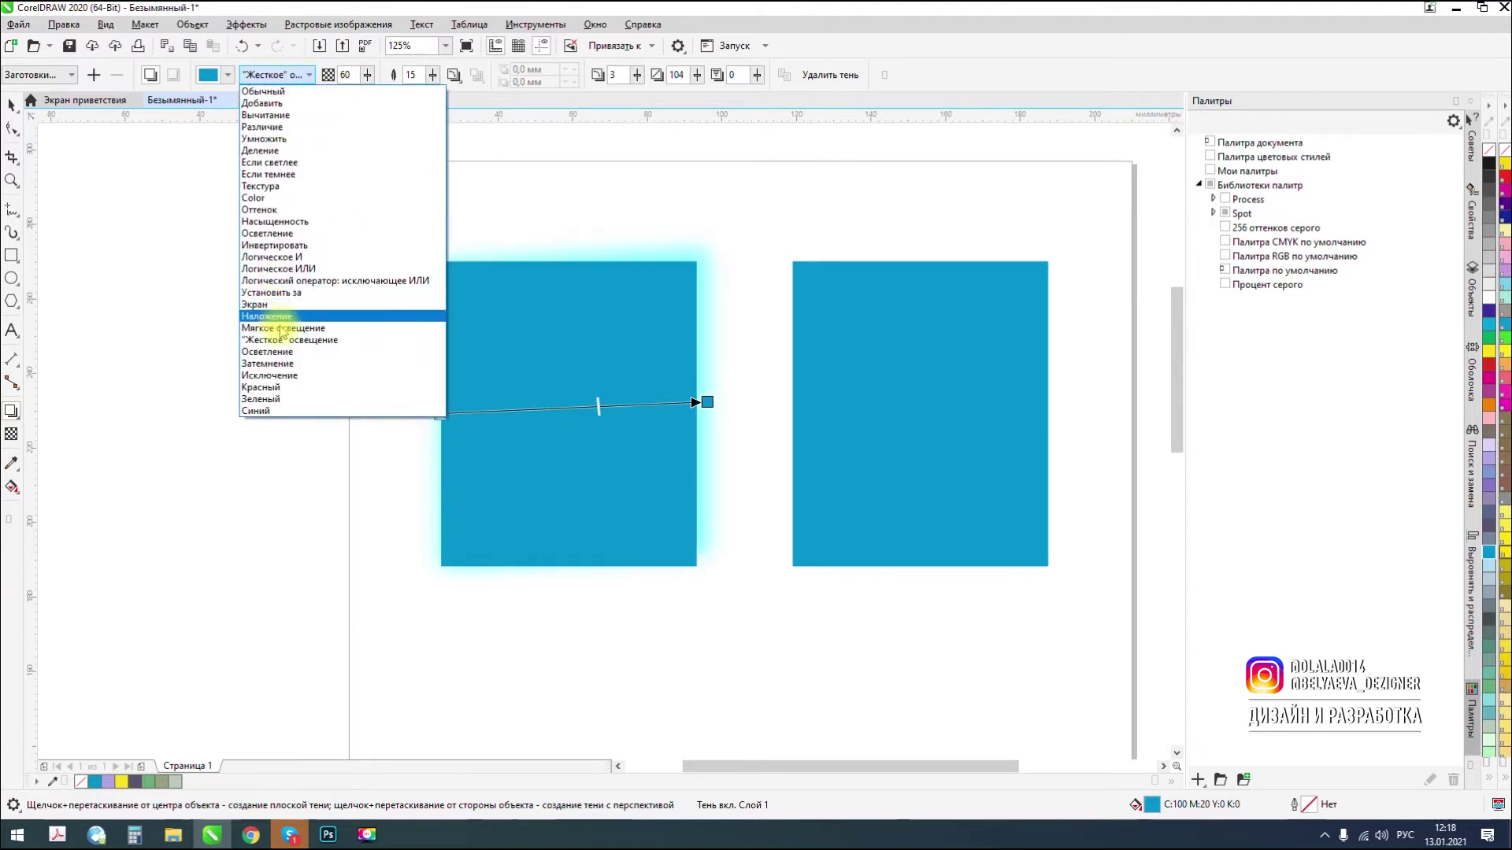
{"action": "left_click", "coordinate": [295, 363]}
{"action": "left_click", "coordinate": [312, 76]}
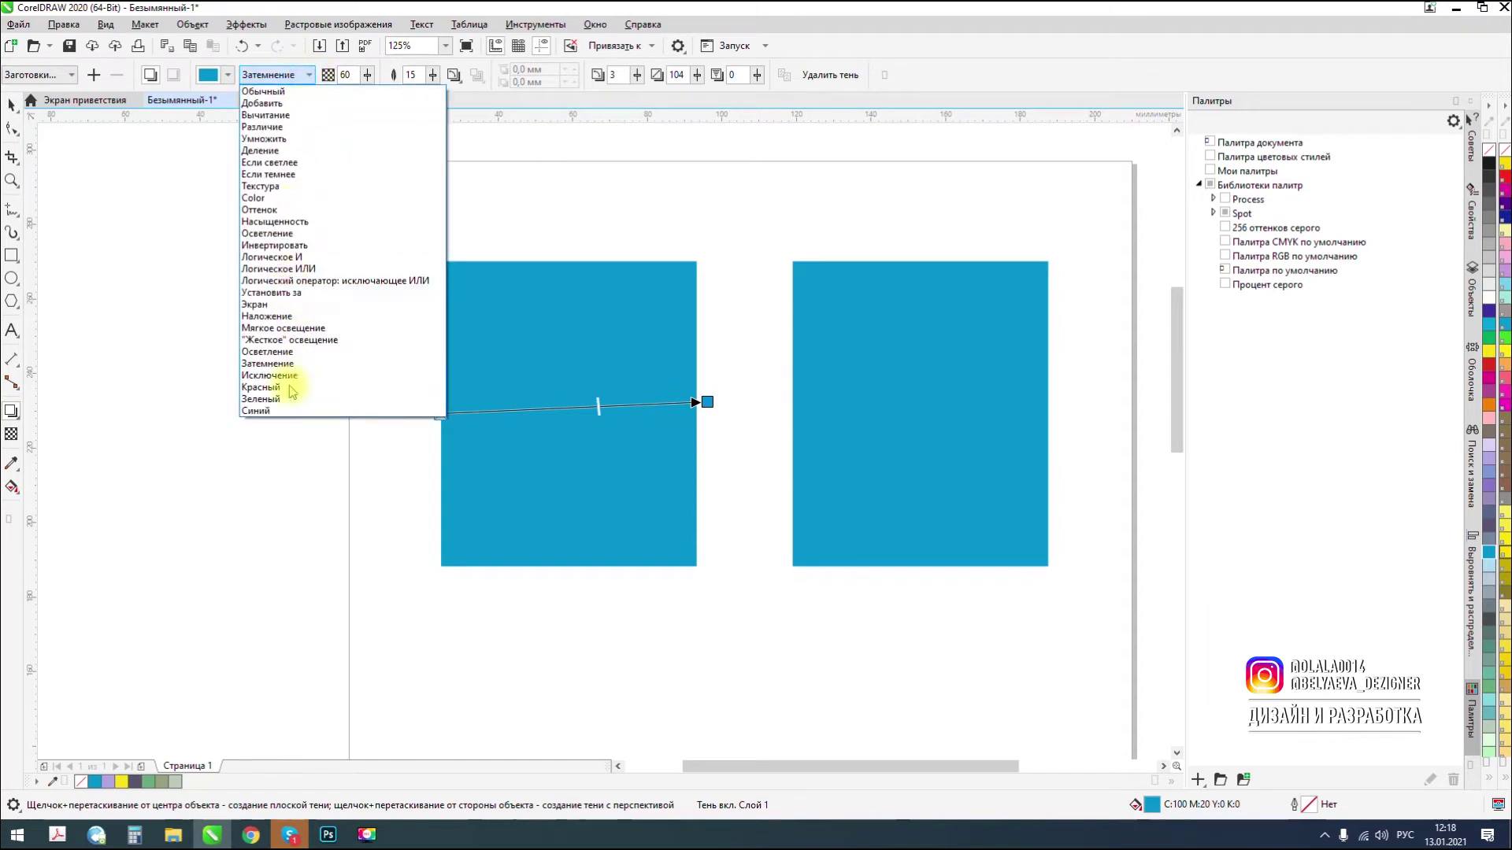
{"action": "left_click", "coordinate": [280, 394]}
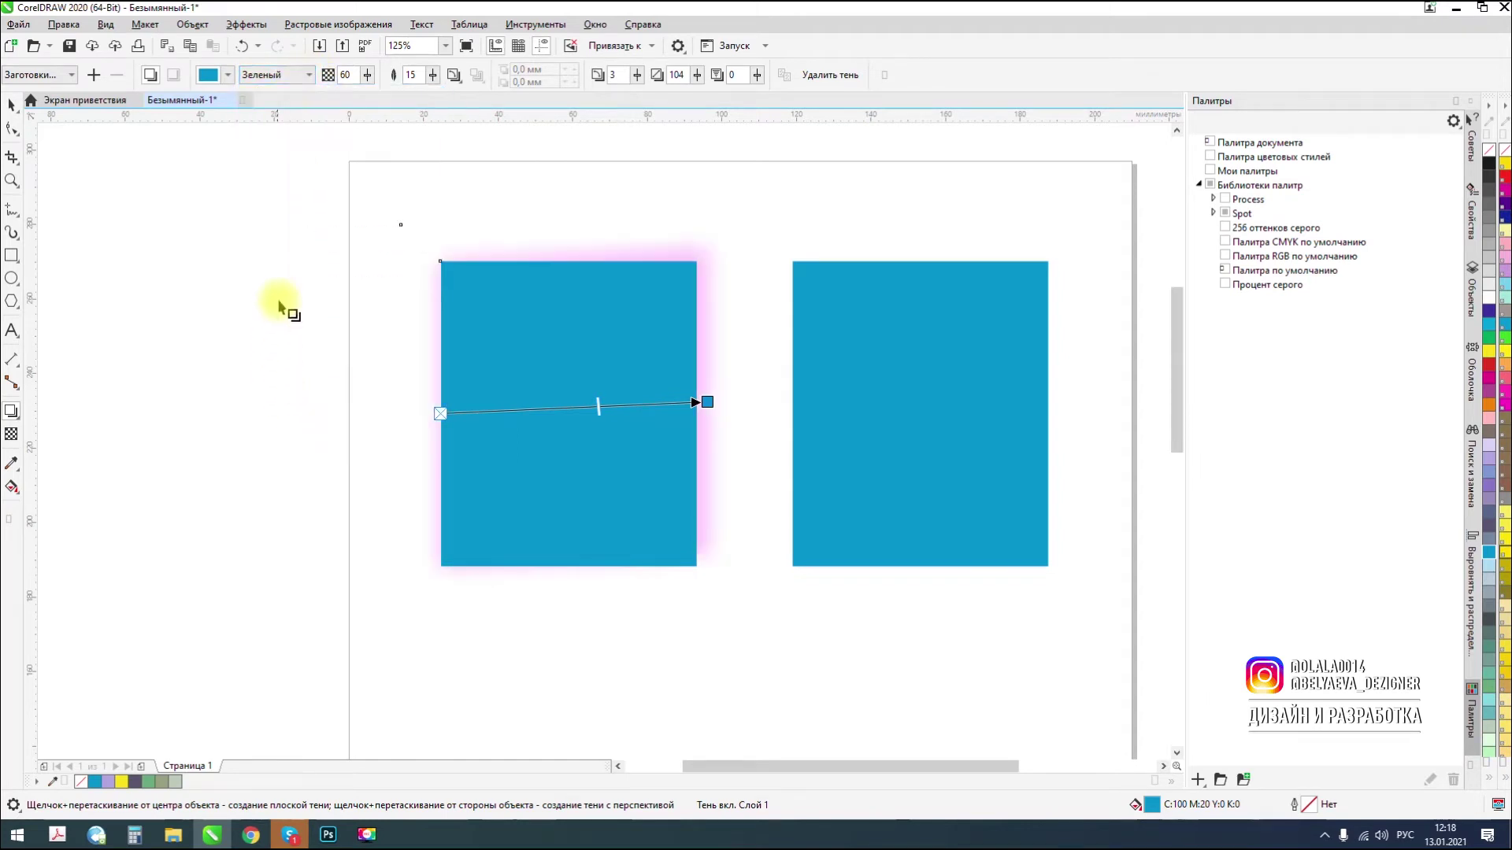
{"action": "left_click", "coordinate": [310, 76]}
{"action": "left_click", "coordinate": [272, 127]}
{"action": "left_click", "coordinate": [308, 76]}
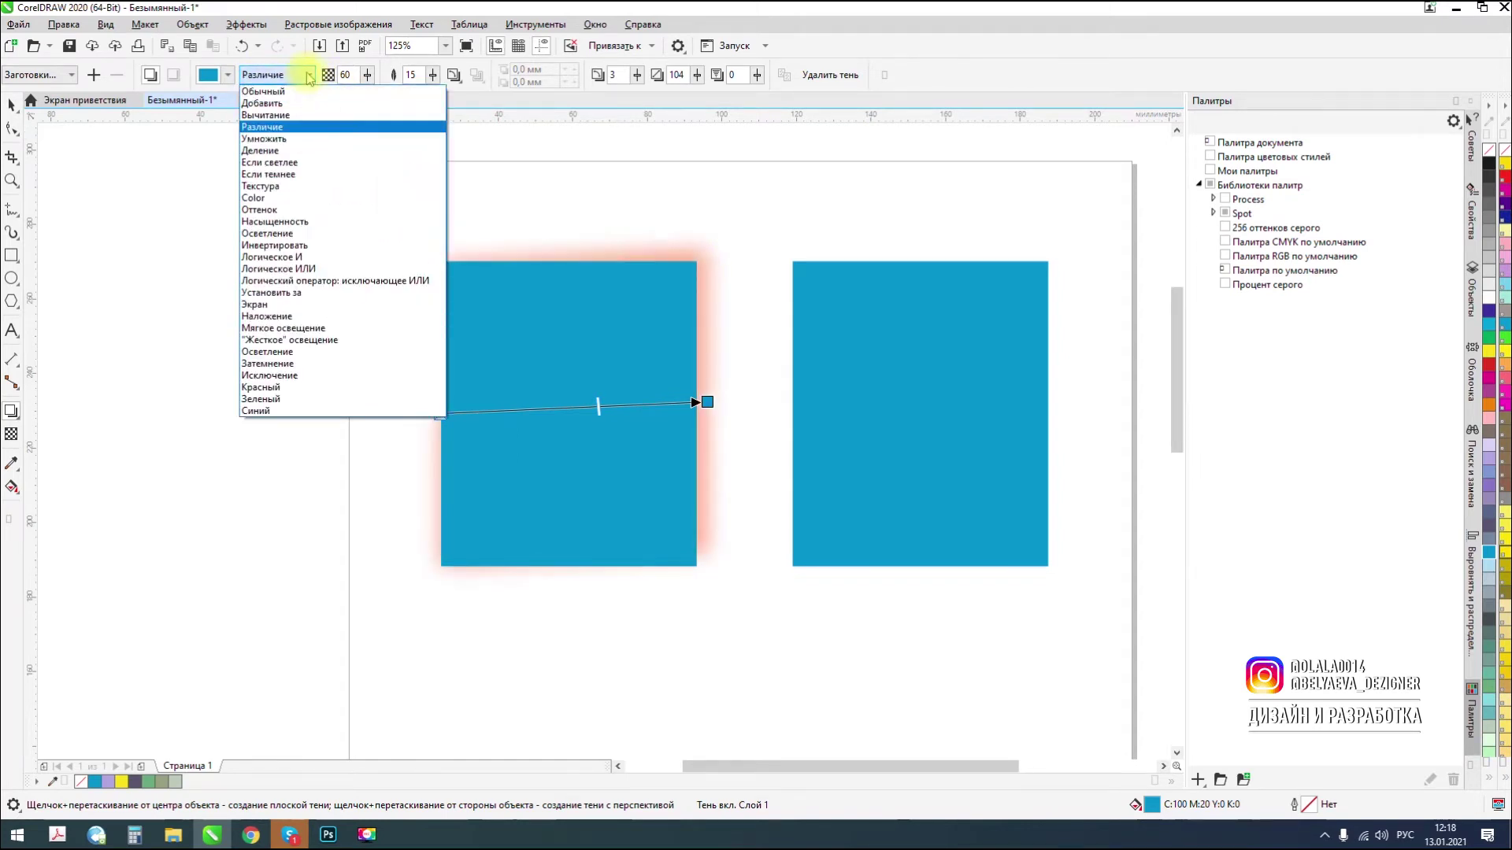
{"action": "left_click", "coordinate": [298, 92]}
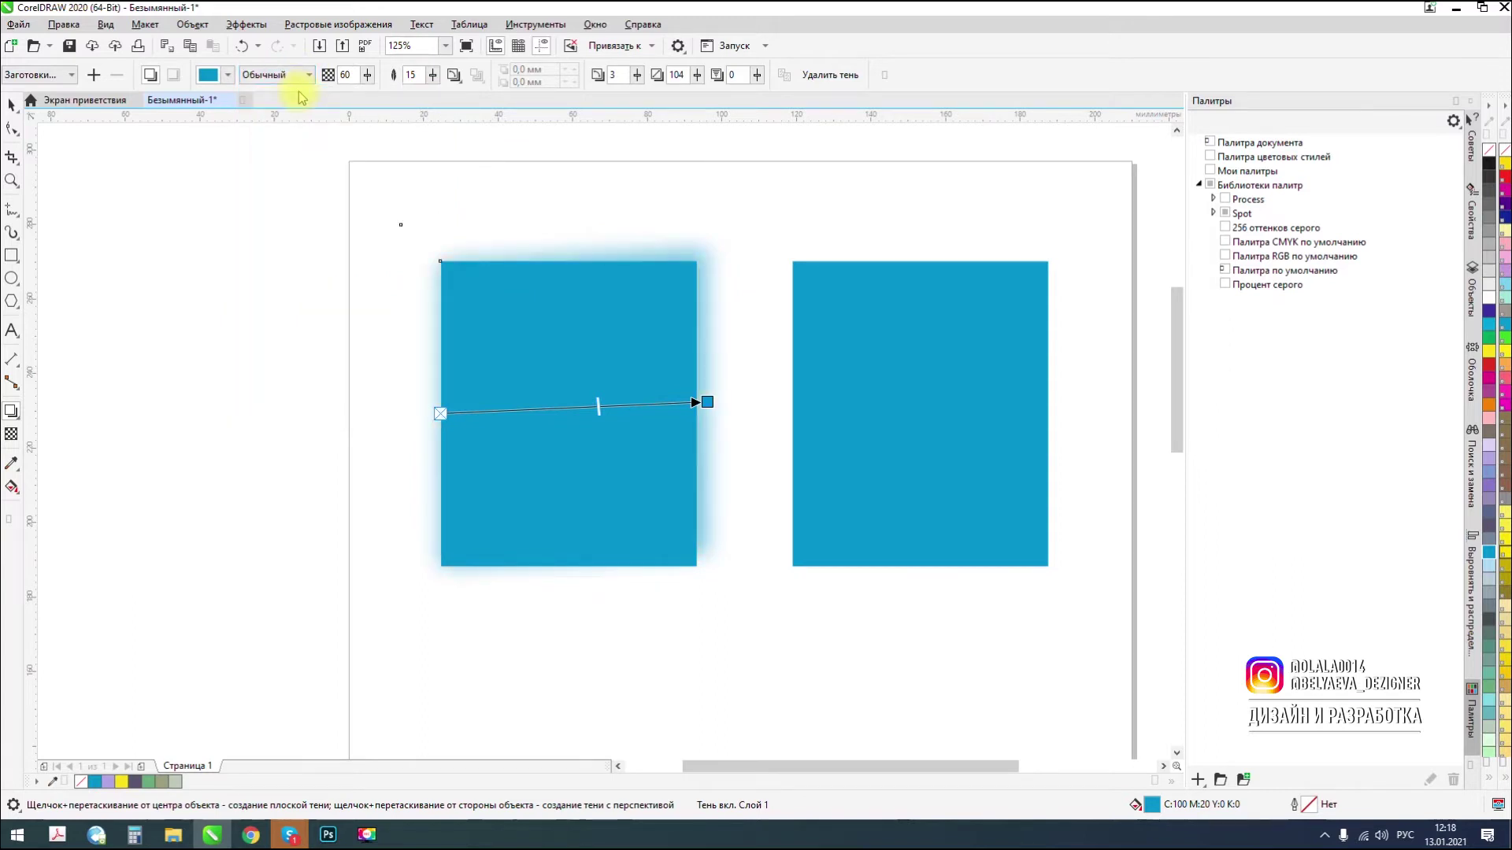
Lower the shadow's opacity to 28 and raise it again to 51.
{"action": "left_click", "coordinate": [367, 76]}
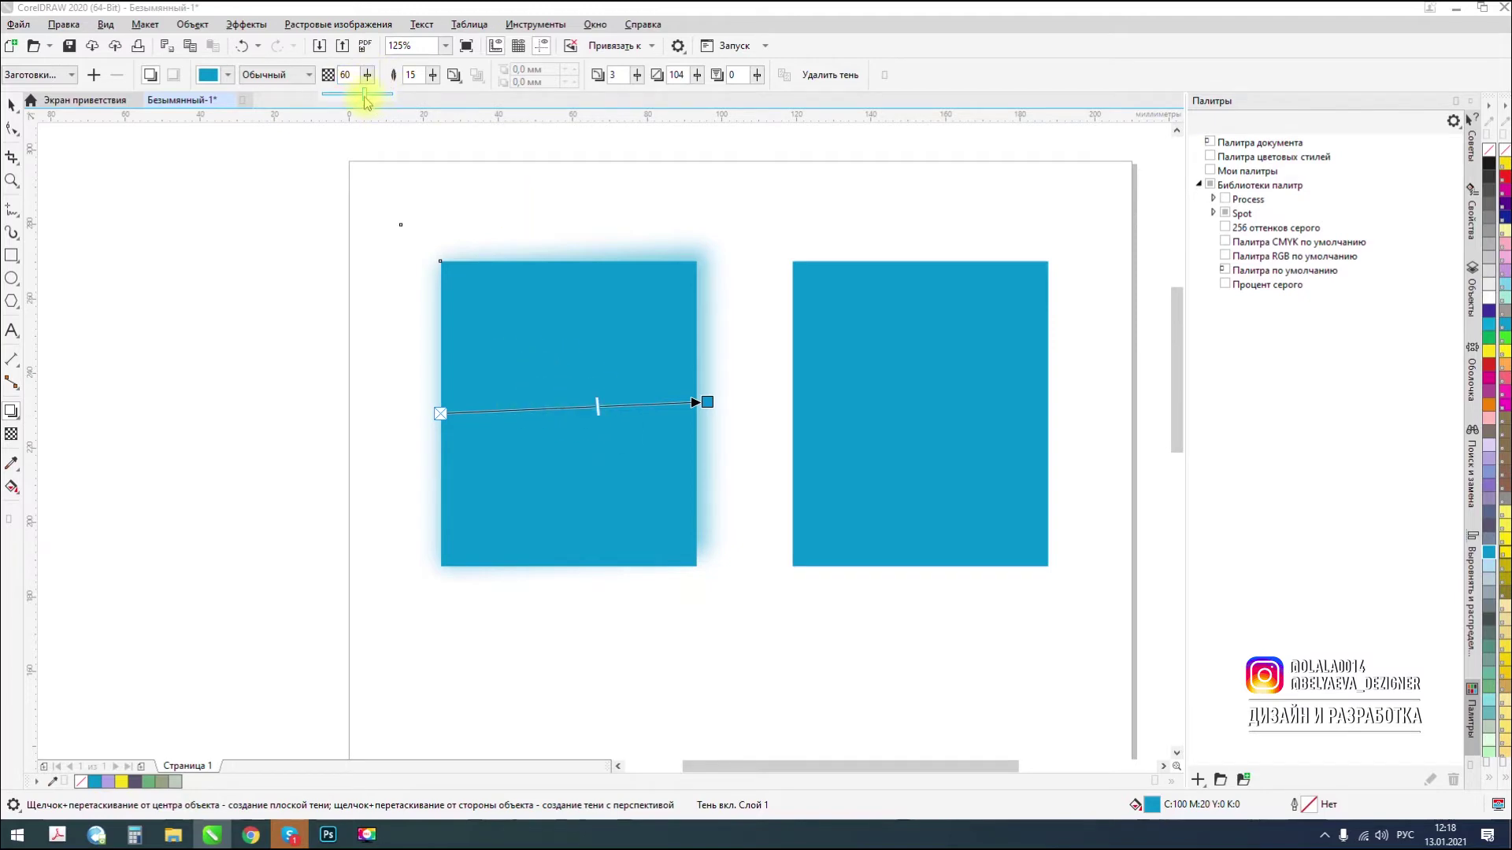
{"action": "left_click_drag", "start_coordinate": [344, 98], "coordinate": [345, 100]}
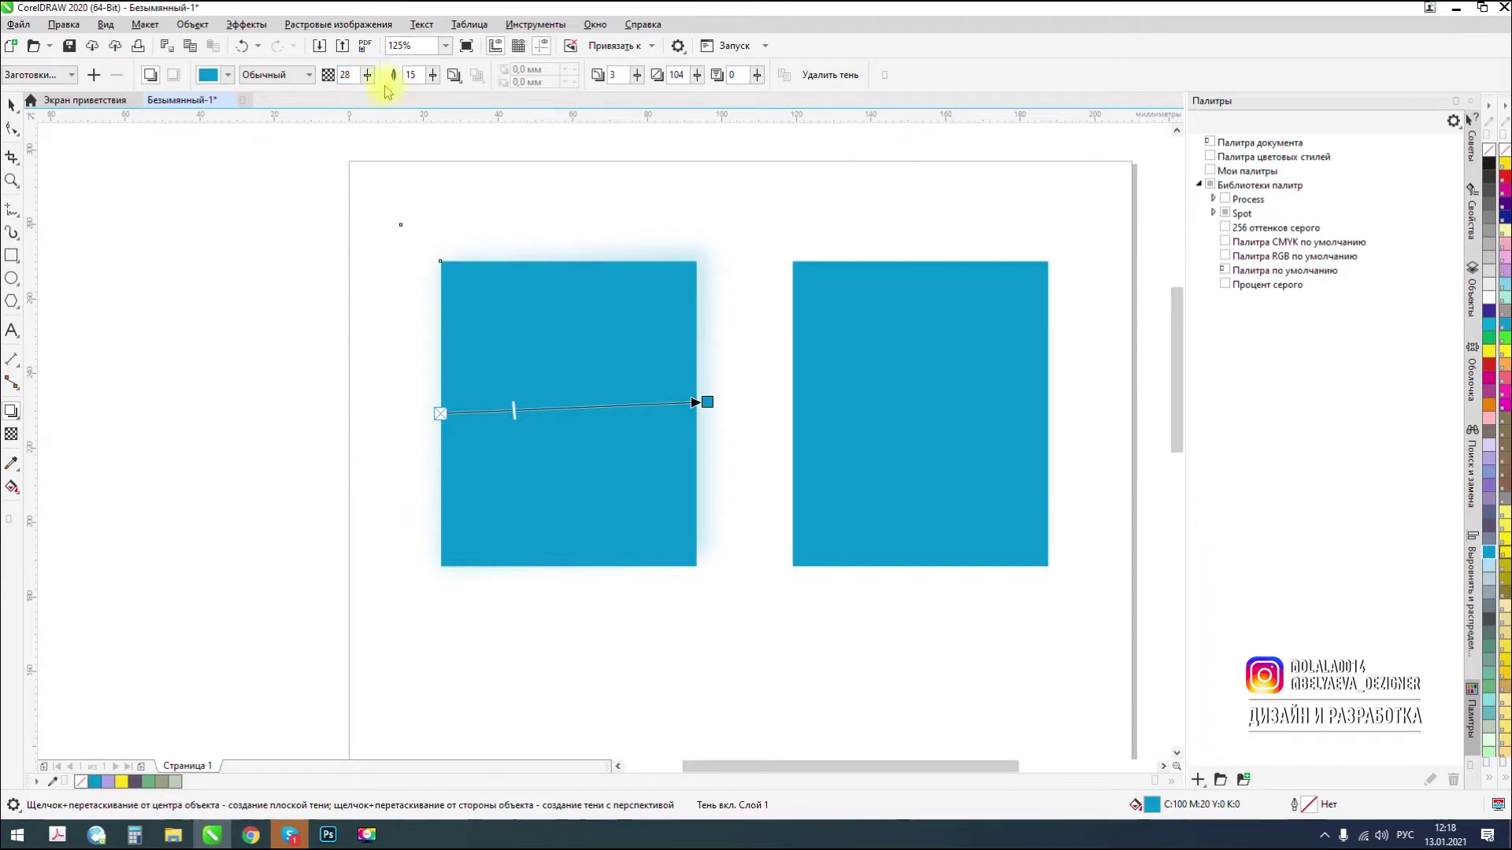
{"action": "left_click", "coordinate": [368, 76]}
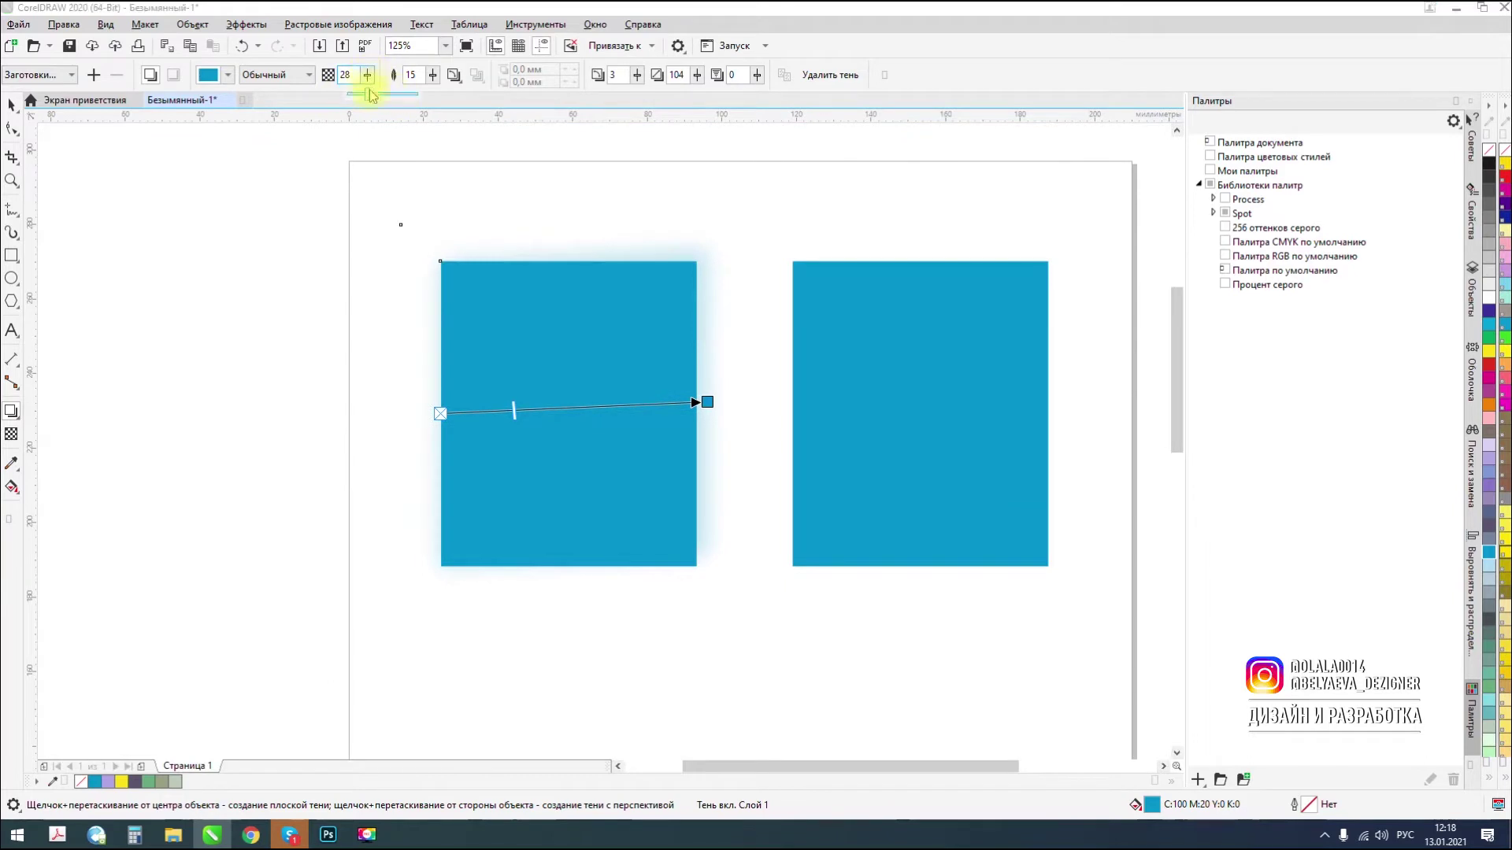
{"action": "left_click_drag", "start_coordinate": [364, 99], "coordinate": [390, 100]}
{"action": "left_click", "coordinate": [368, 76]}
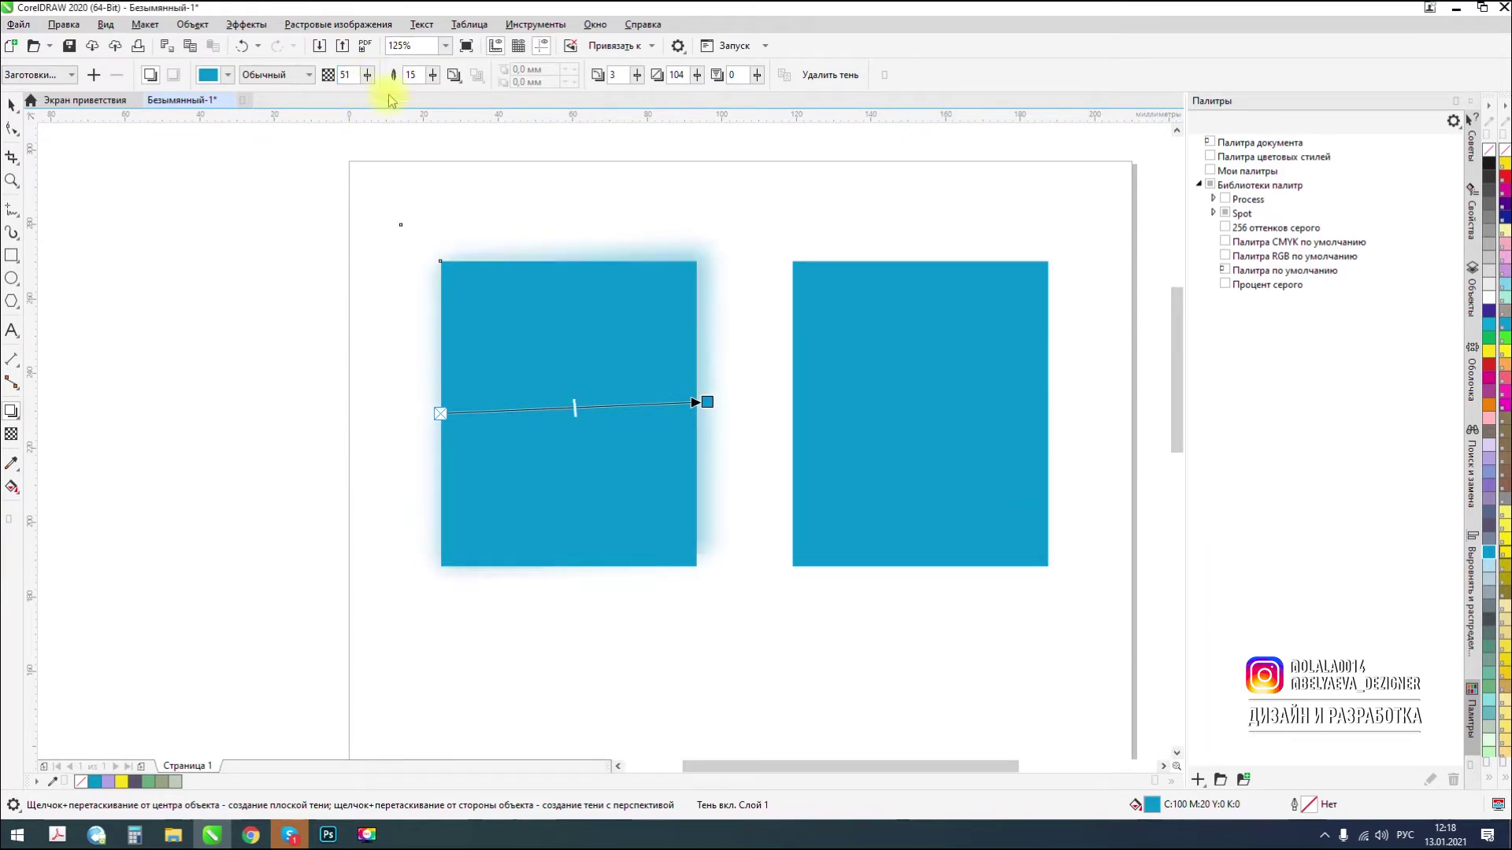
Raise the shadow's feathering in stages to 38, 71 and 83.
{"action": "left_click", "coordinate": [433, 76]}
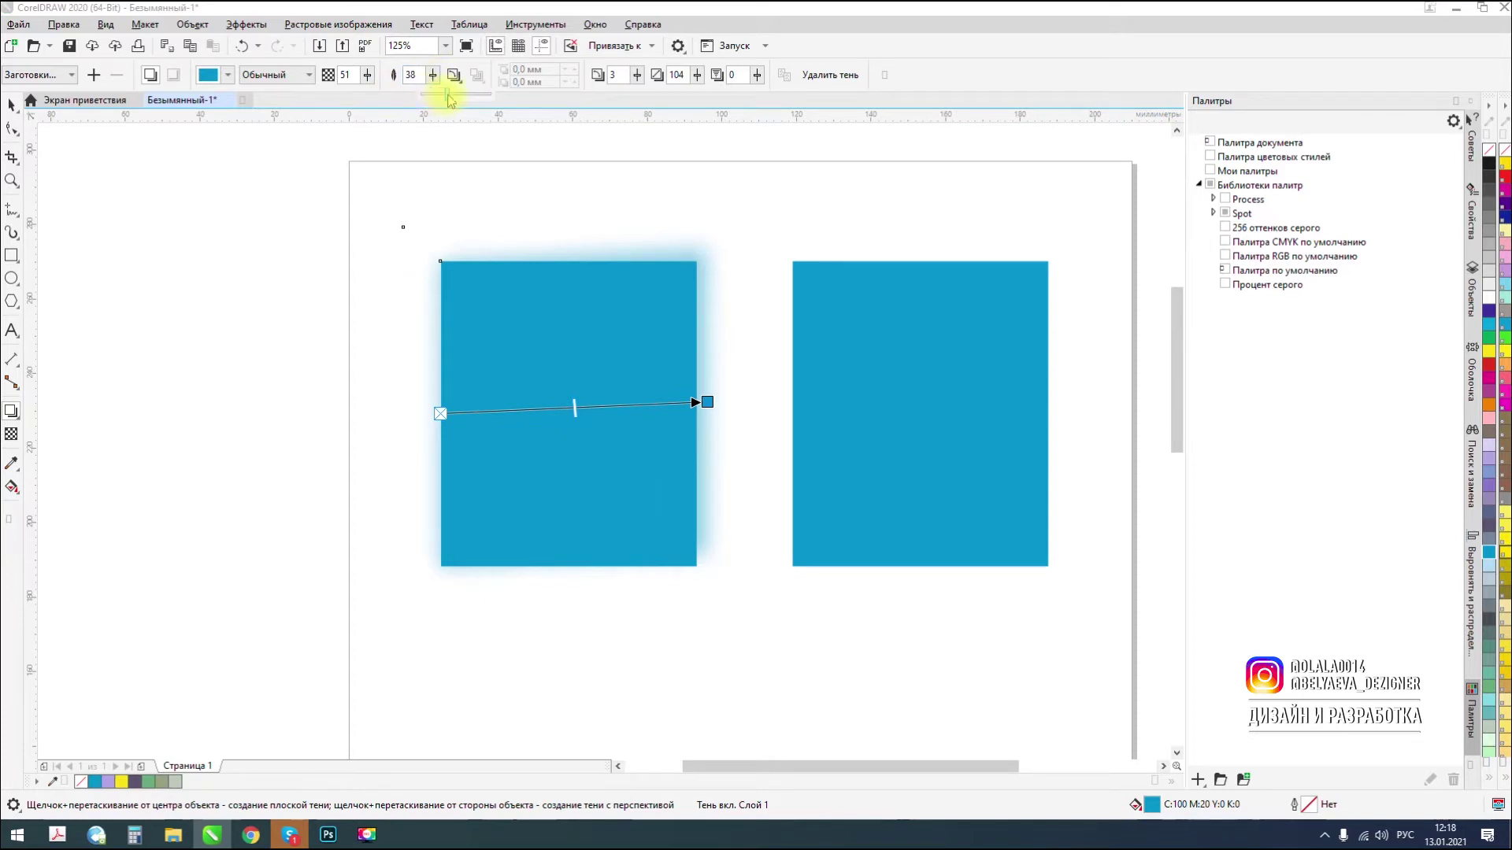
{"action": "left_click_drag", "start_coordinate": [450, 98], "coordinate": [451, 100]}
{"action": "left_click", "coordinate": [432, 76]}
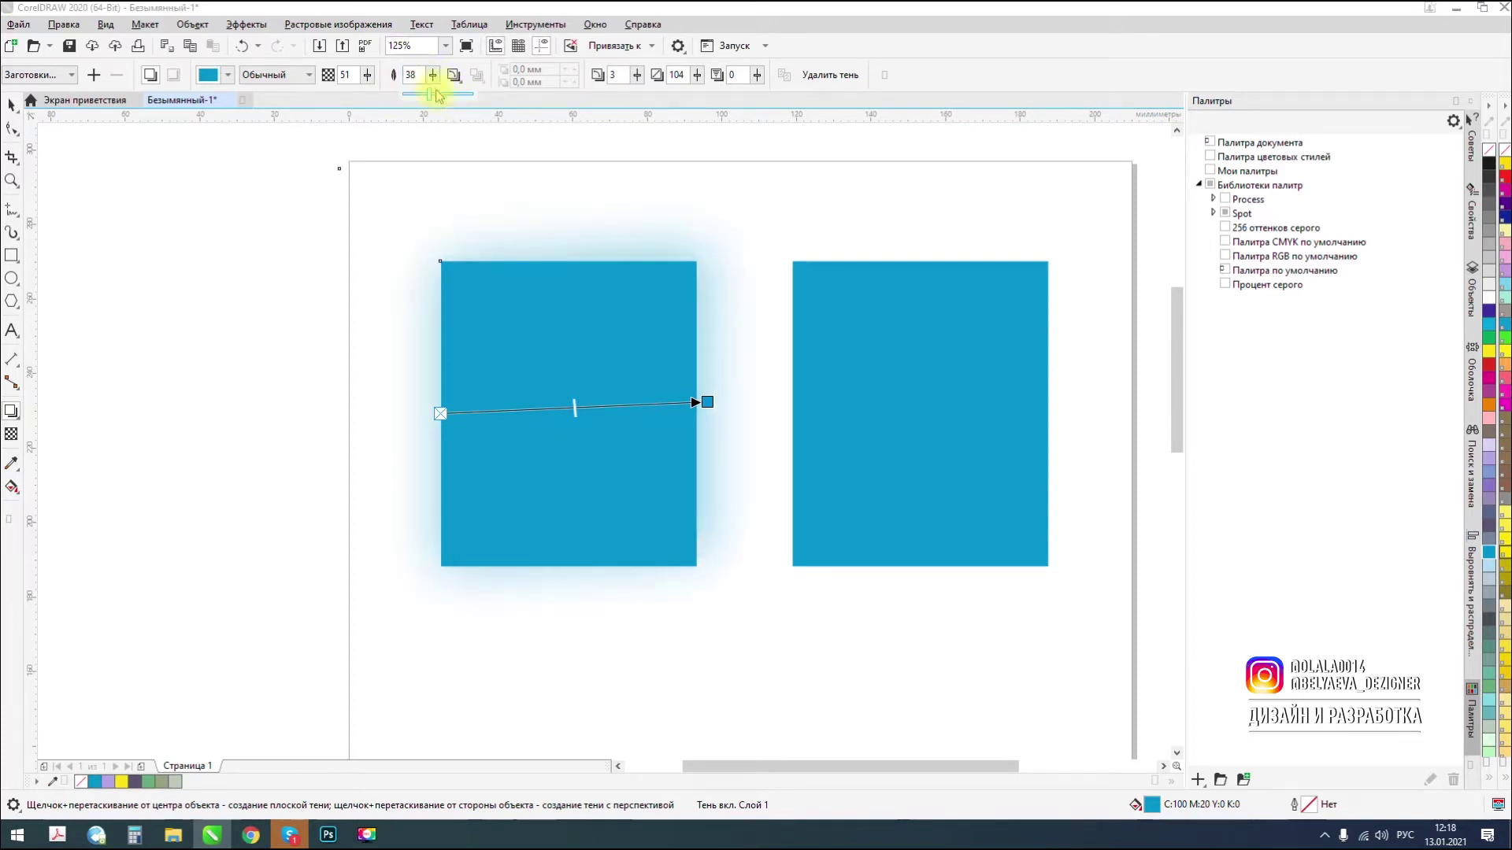
{"action": "left_click_drag", "start_coordinate": [454, 93], "coordinate": [454, 93]}
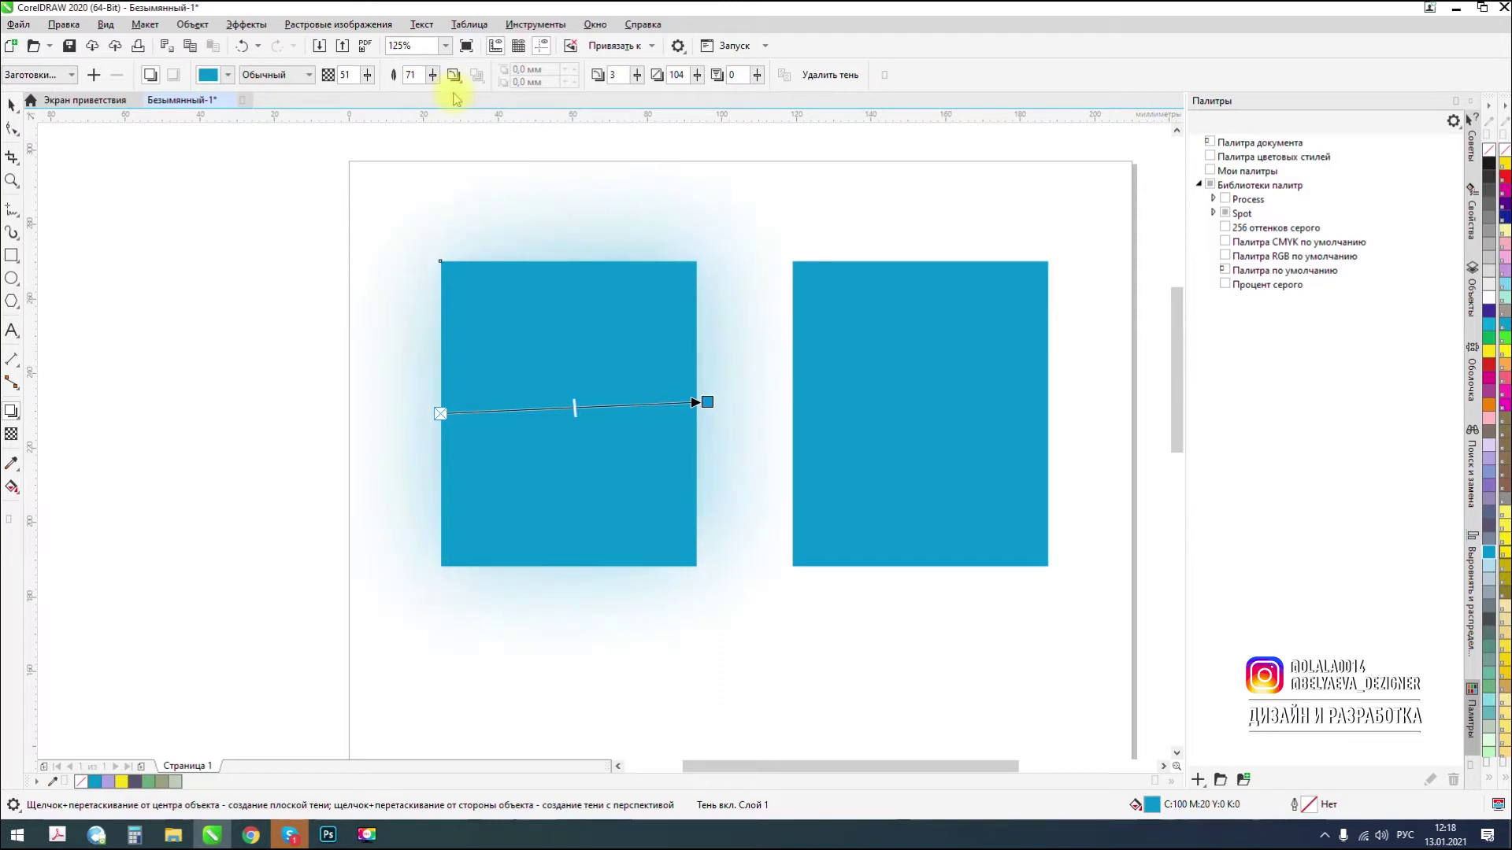
{"action": "left_click", "coordinate": [432, 76]}
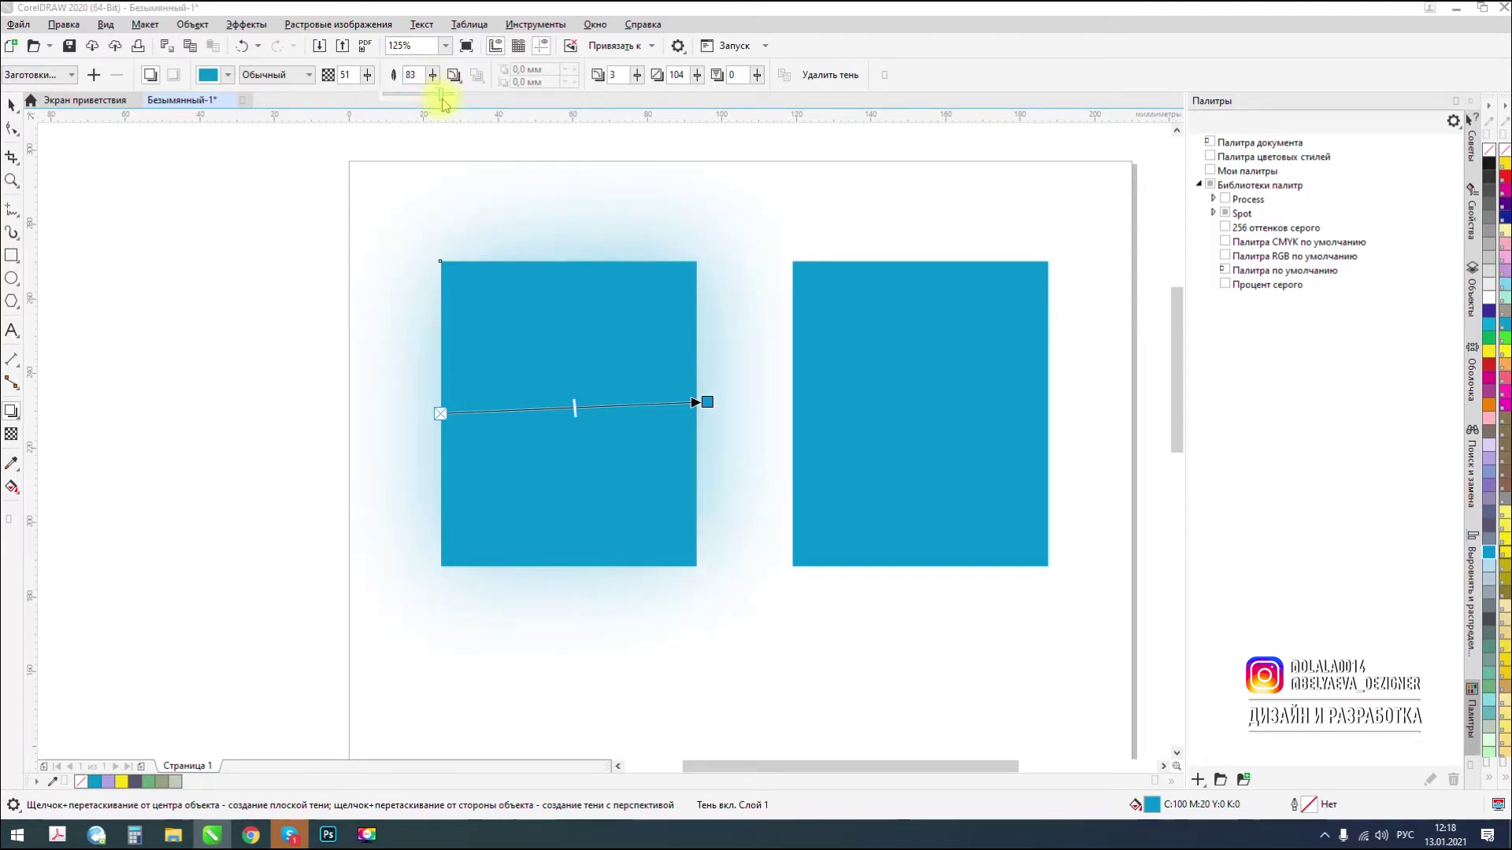
{"action": "left_click_drag", "start_coordinate": [444, 105], "coordinate": [439, 96]}
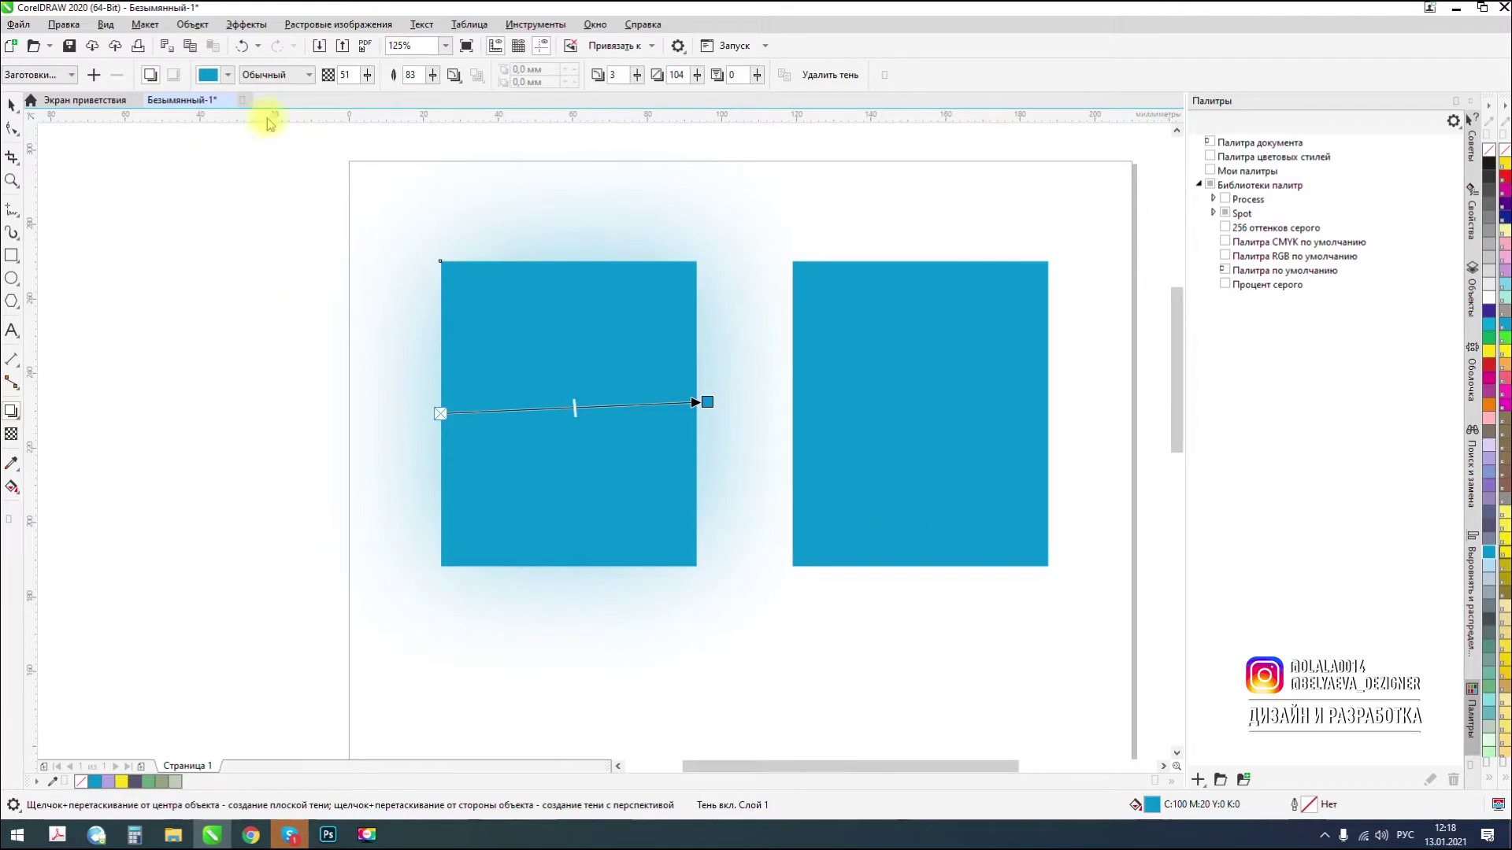
Lower the shadow's feathering to 26, 10 and 0, and finish by raising it to 22.
{"action": "left_click", "coordinate": [433, 74]}
{"action": "left_click", "coordinate": [402, 95]}
{"action": "left_click", "coordinate": [396, 93]}
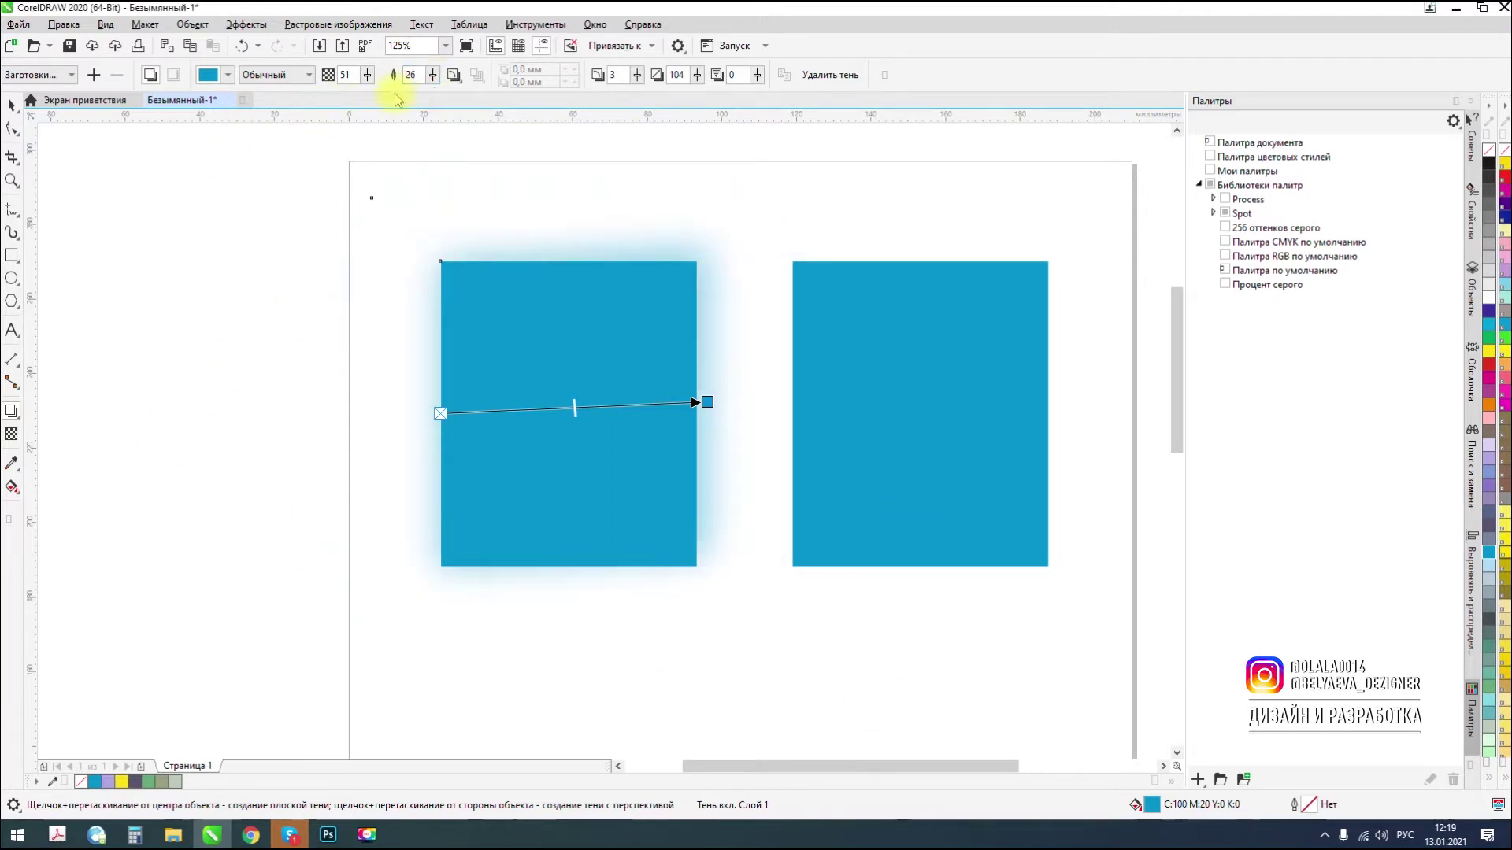
{"action": "left_click", "coordinate": [432, 76]}
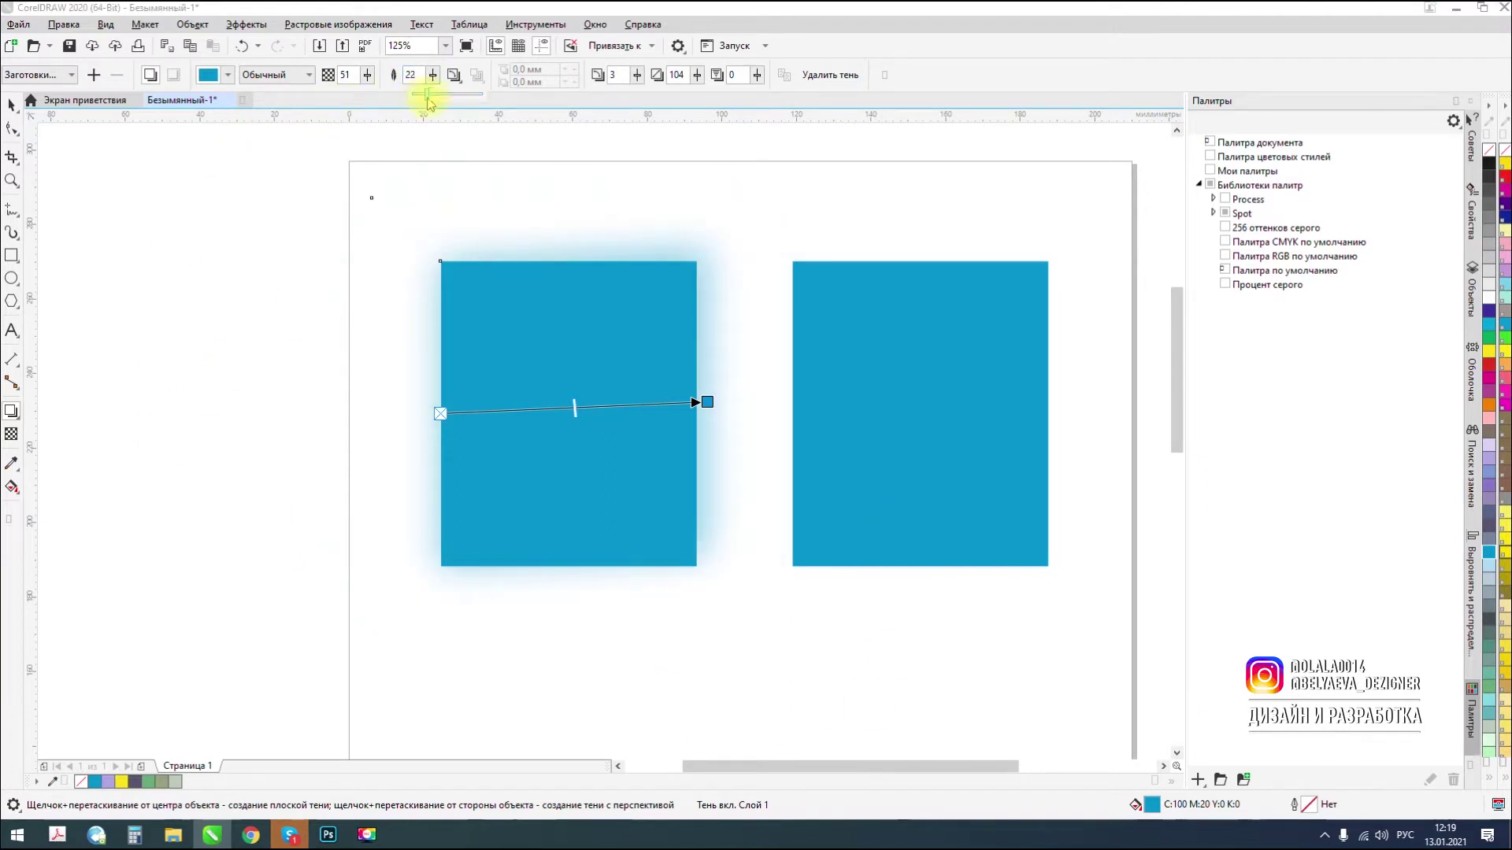
{"action": "left_click_drag", "start_coordinate": [423, 103], "coordinate": [422, 106]}
{"action": "left_click", "coordinate": [431, 77]}
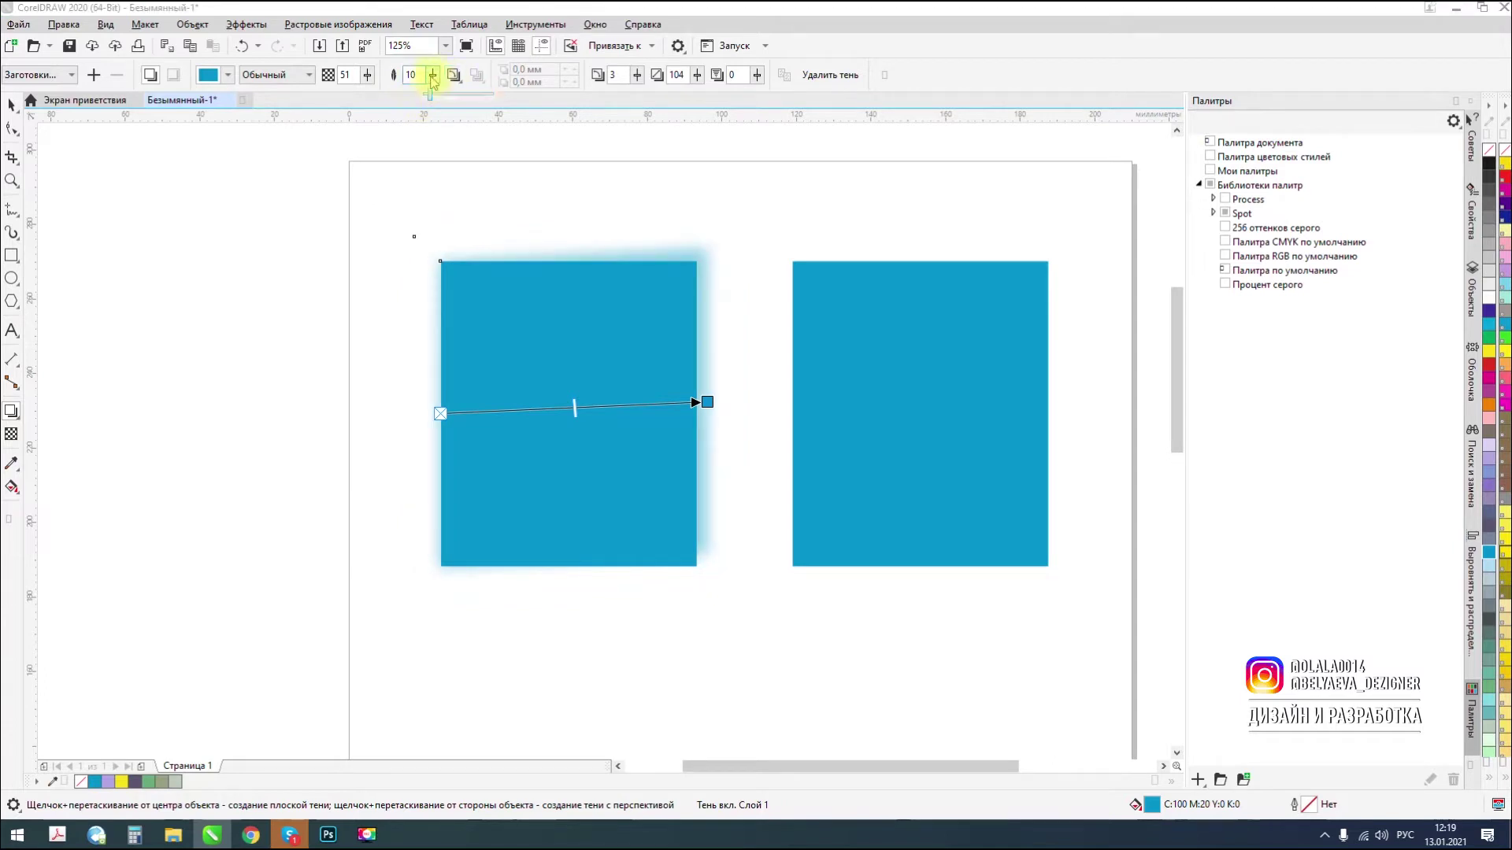
{"action": "left_click_drag", "start_coordinate": [400, 105], "coordinate": [297, 101]}
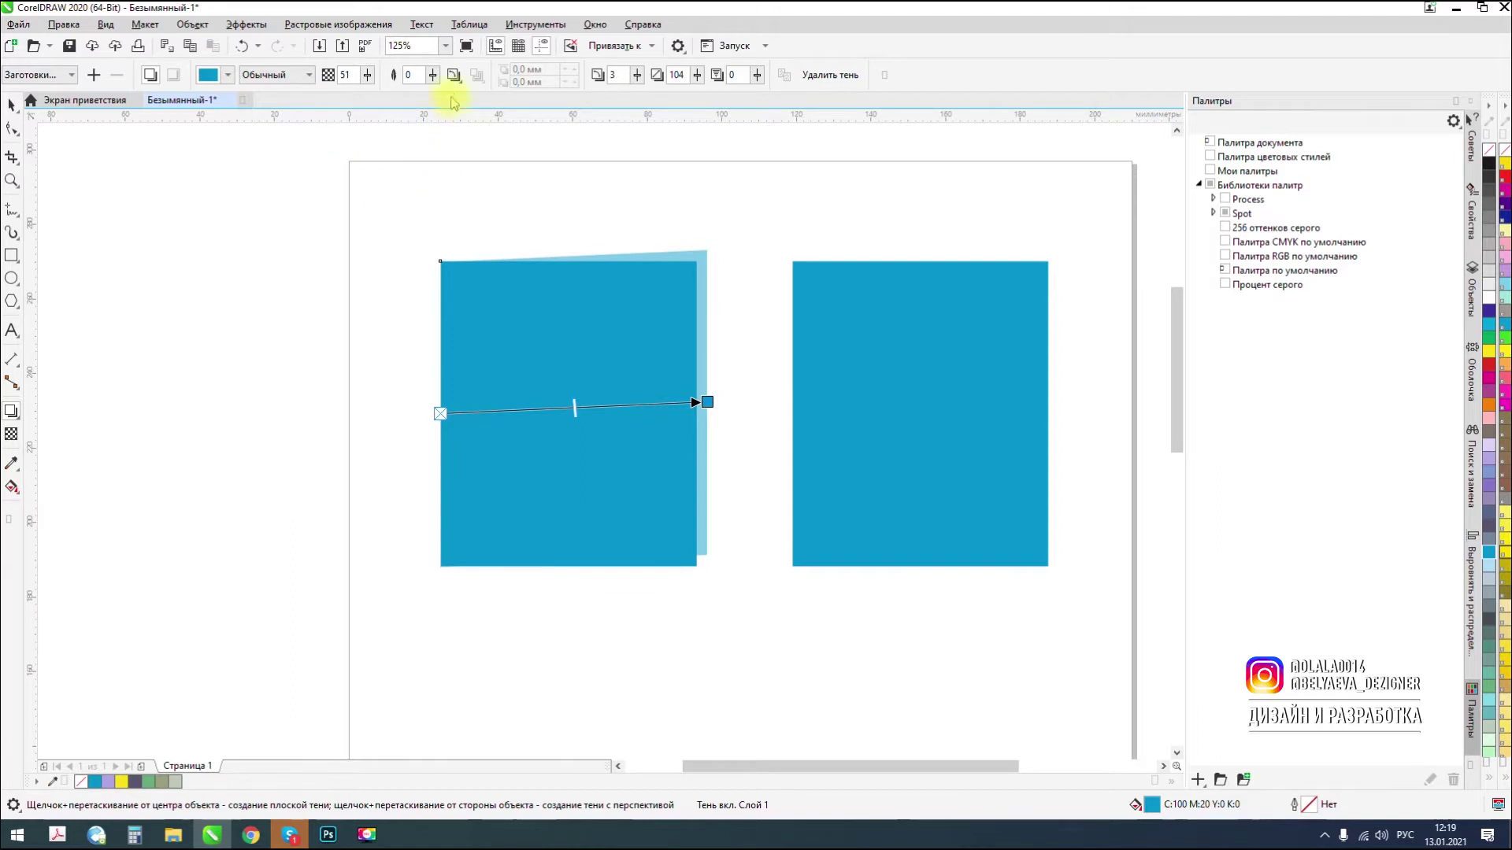
{"action": "left_click", "coordinate": [432, 76]}
{"action": "left_click_drag", "start_coordinate": [428, 94], "coordinate": [439, 94]}
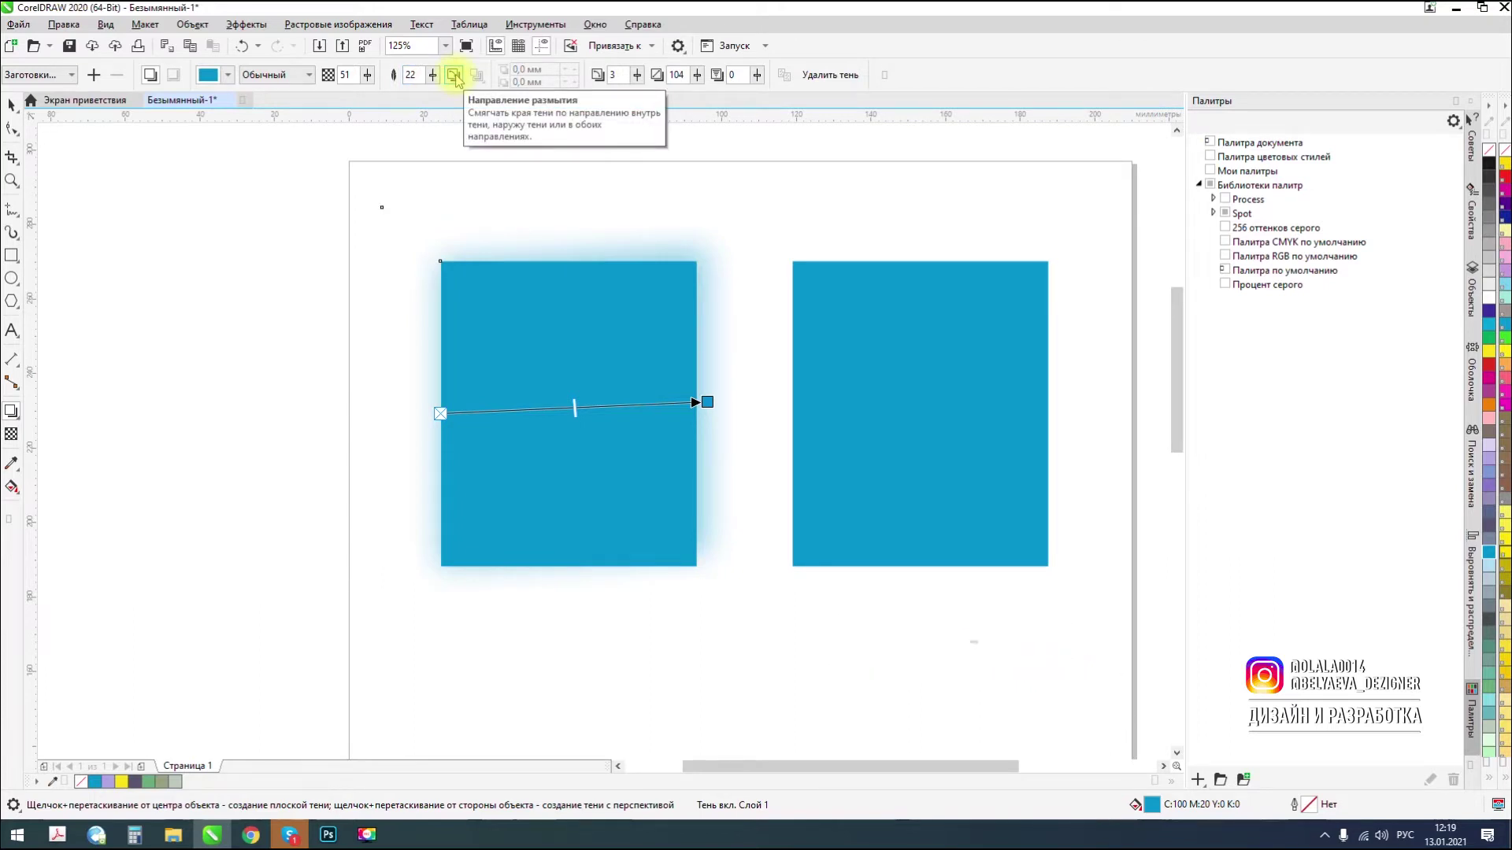
Try the shadow's blur direction Внутри with opacity 78, and return the direction to Размытость по Гауссу.
{"action": "left_click", "coordinate": [455, 77]}
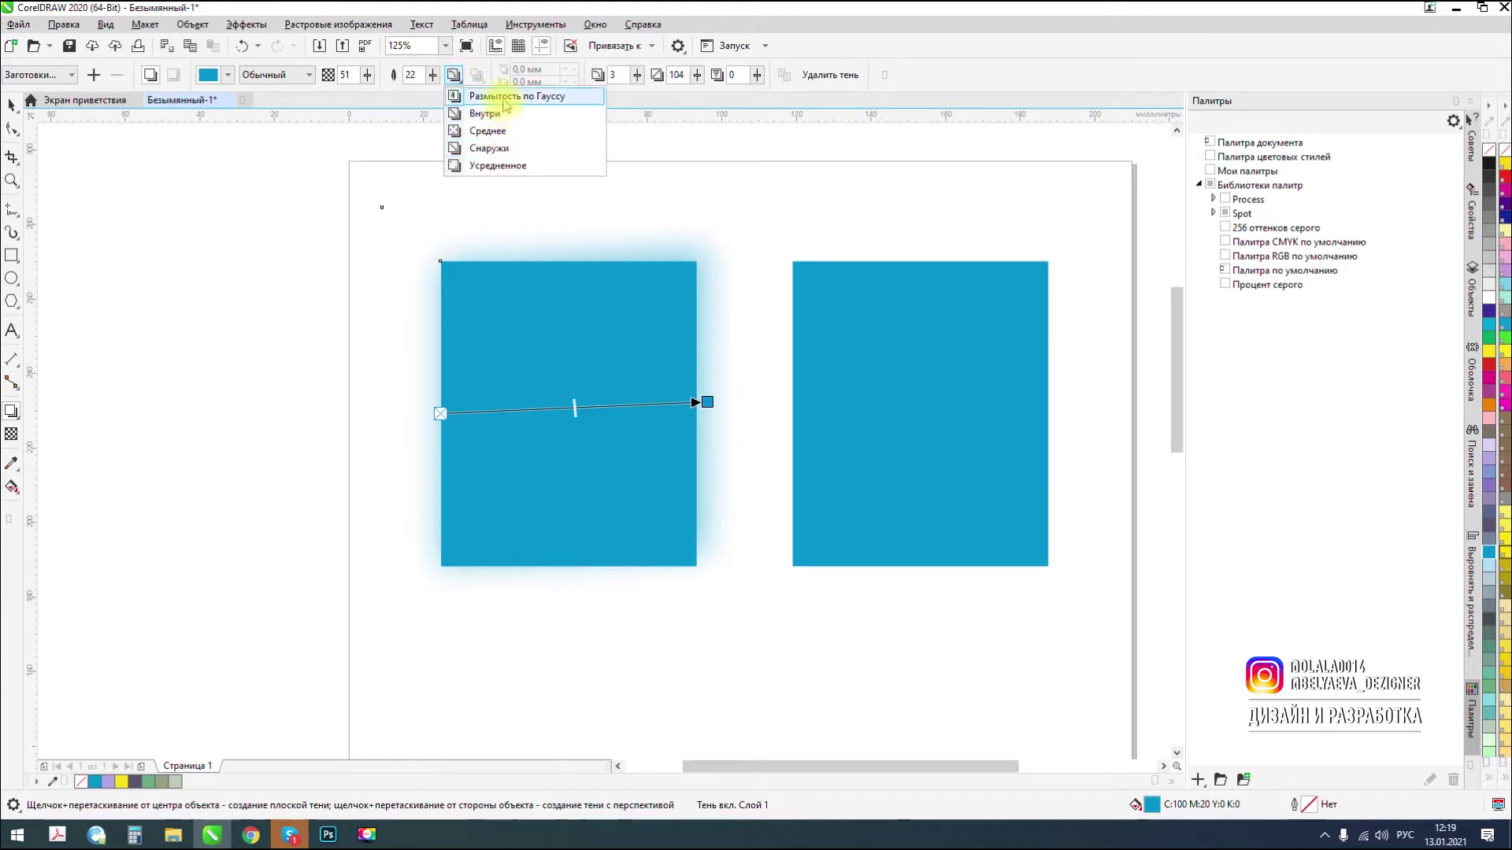
{"action": "left_click", "coordinate": [410, 75]}
{"action": "left_click", "coordinate": [454, 75]}
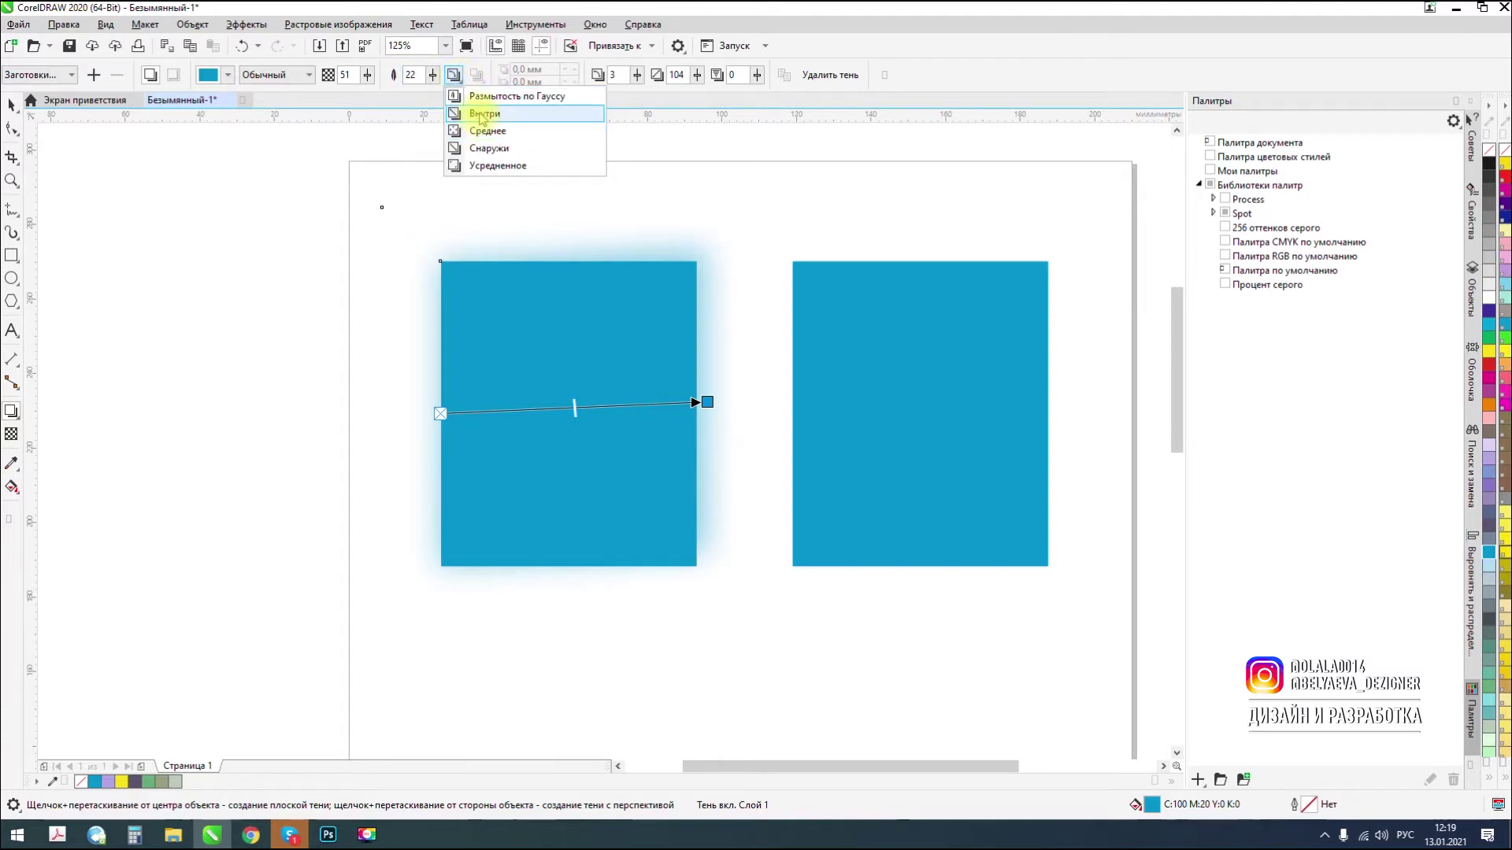
{"action": "left_click", "coordinate": [480, 115]}
{"action": "left_click_drag", "start_coordinate": [575, 407], "coordinate": [644, 406]}
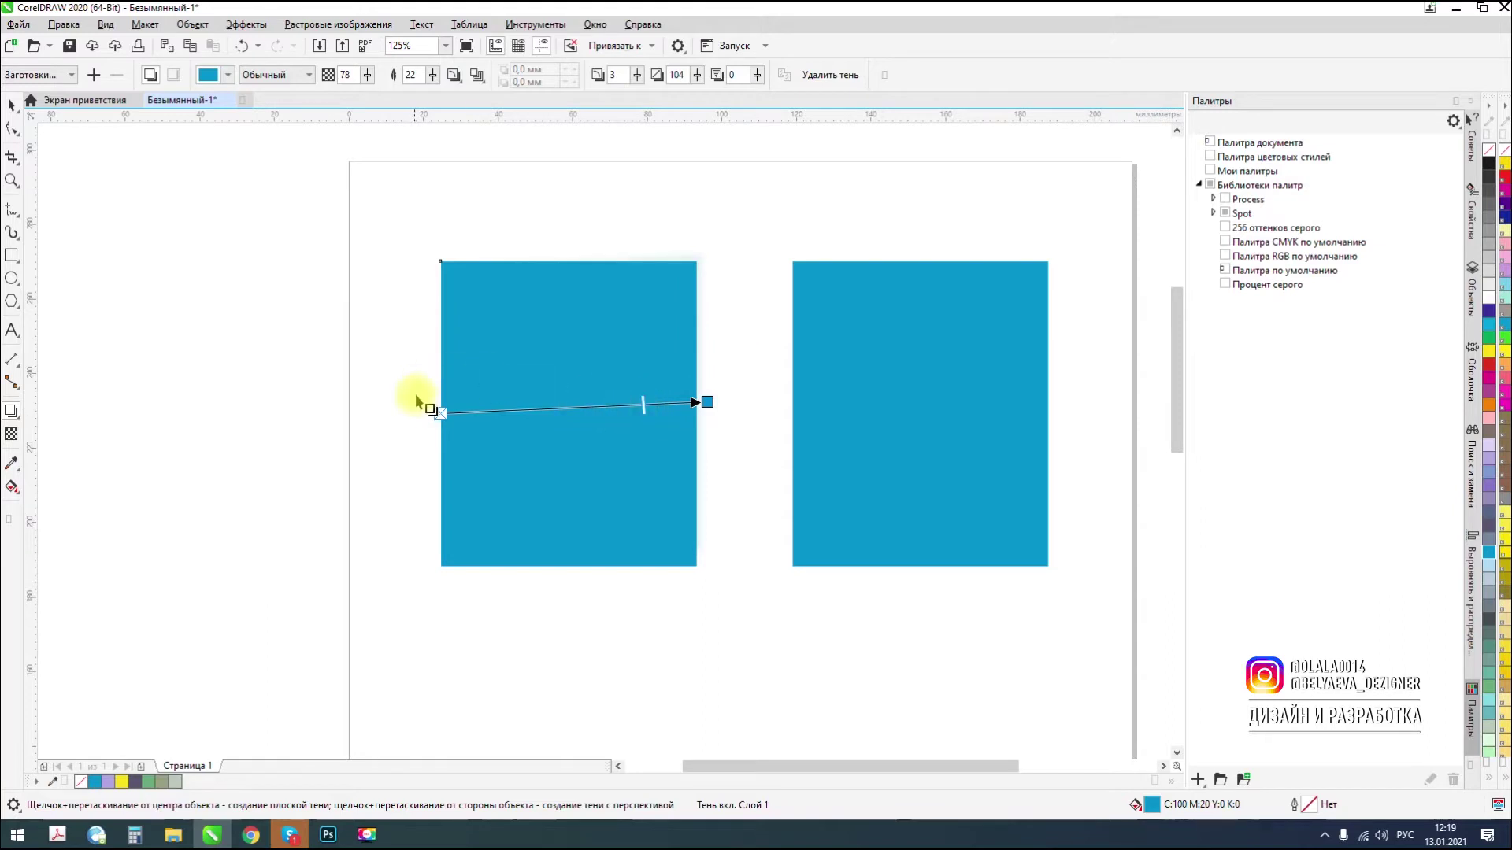
{"action": "left_click", "coordinate": [475, 76]}
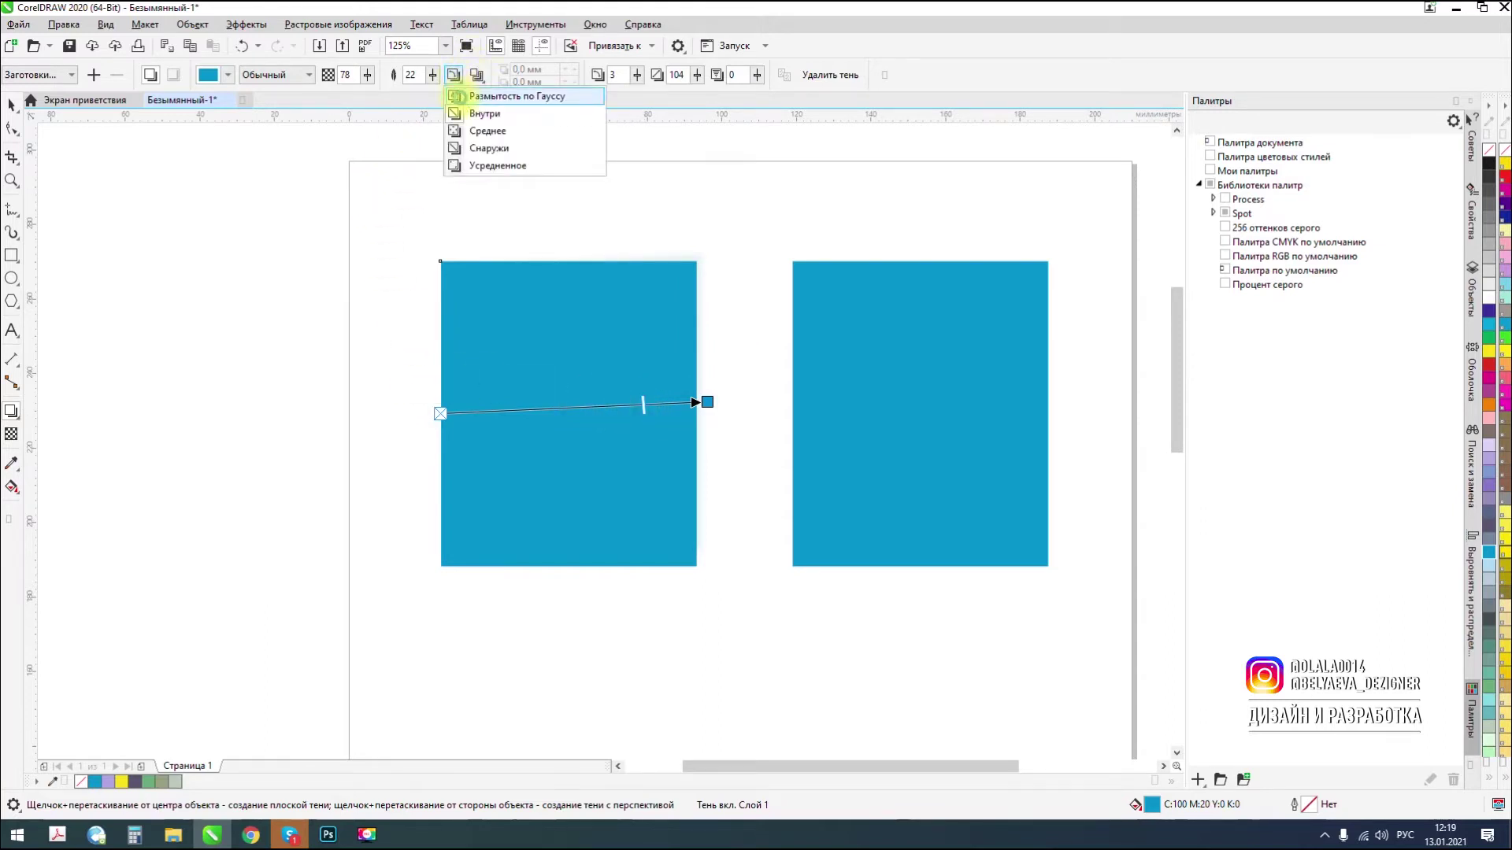
{"action": "left_click", "coordinate": [461, 95]}
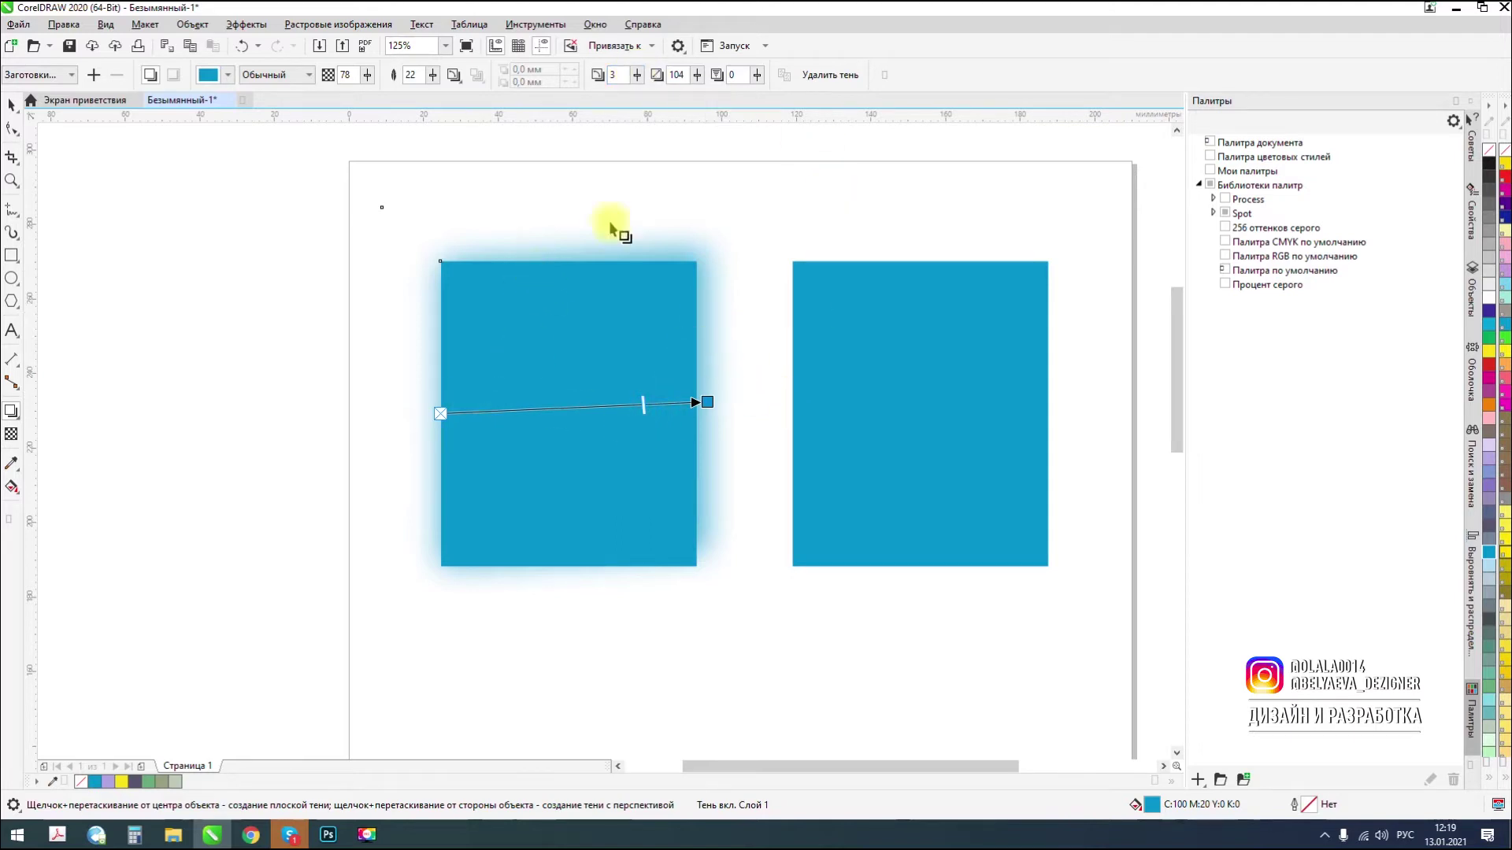
Try shadow angles of 0 and 168, and bring the shadow back to angle 0 with a stretch of 100.
{"action": "left_click", "coordinate": [636, 75]}
{"action": "left_click", "coordinate": [640, 94]}
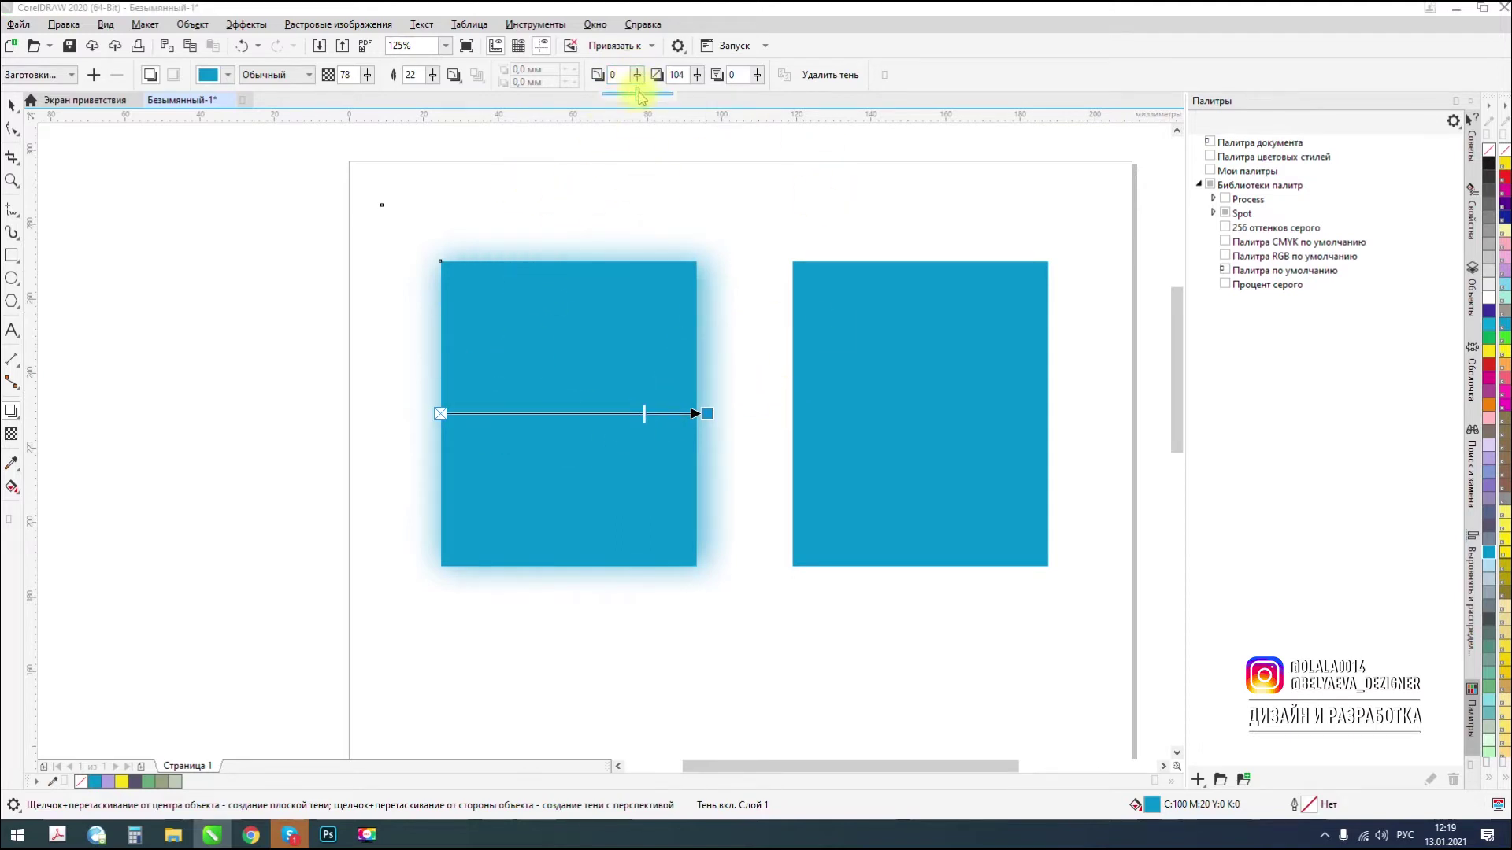
{"action": "left_click_drag", "start_coordinate": [655, 93], "coordinate": [652, 94]}
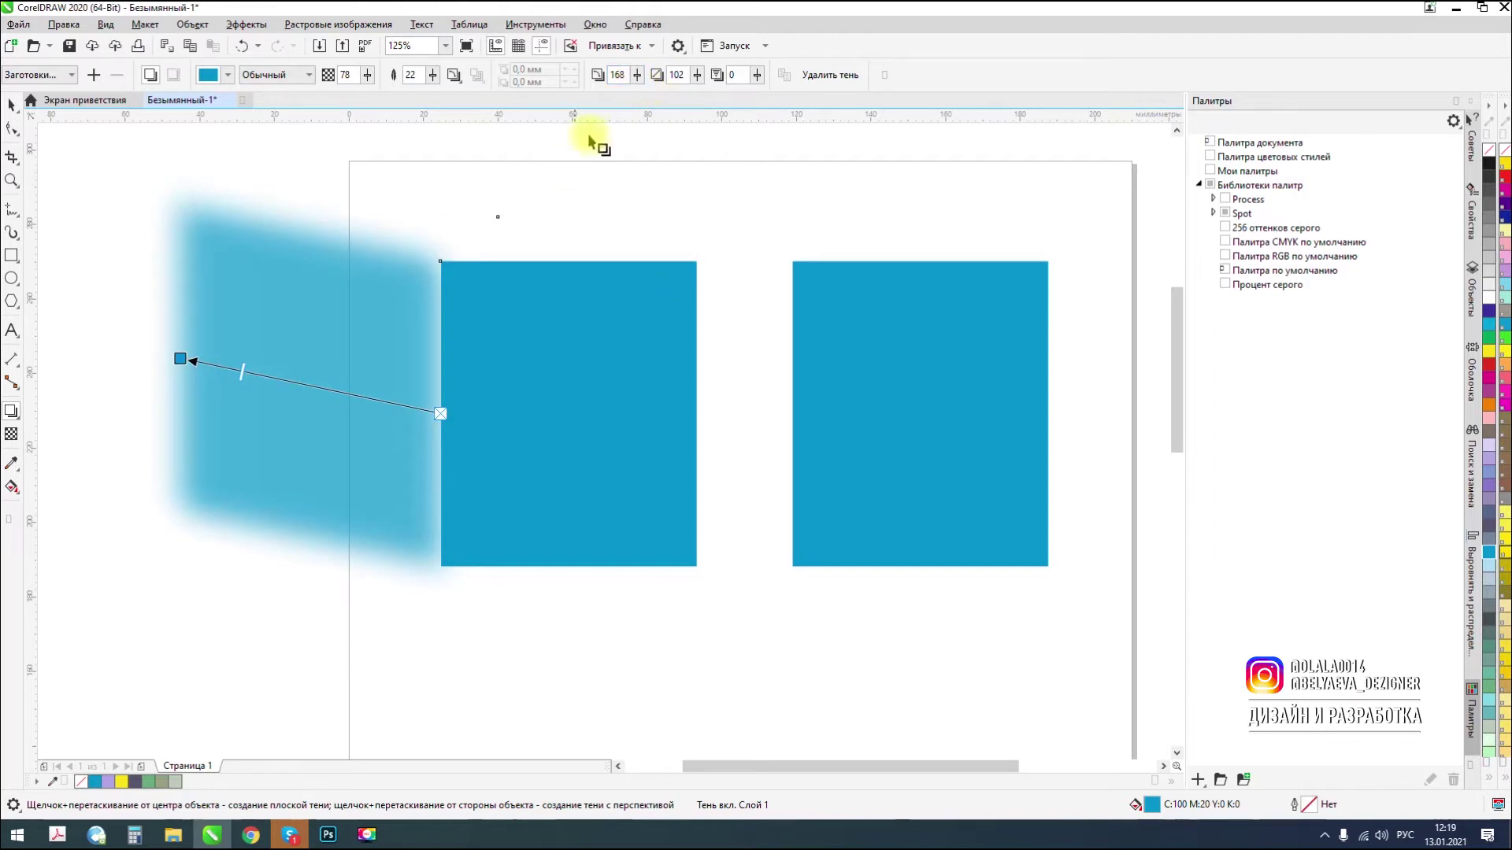
{"action": "left_click_drag", "start_coordinate": [193, 363], "coordinate": [698, 414]}
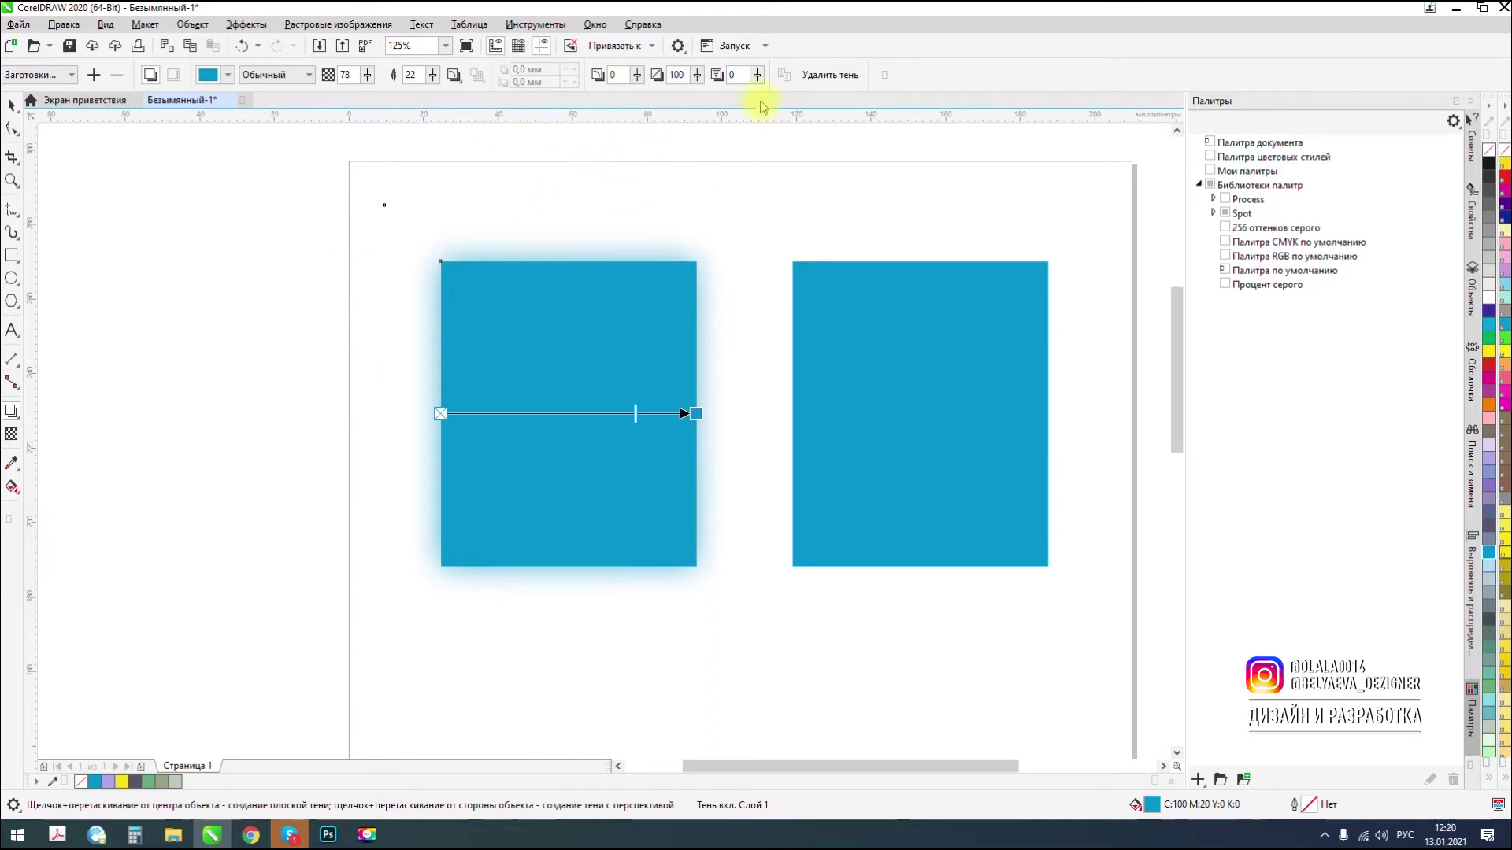
Remove the shadow from the first blue rectangle and deselect everything.
{"action": "left_click", "coordinate": [817, 84]}
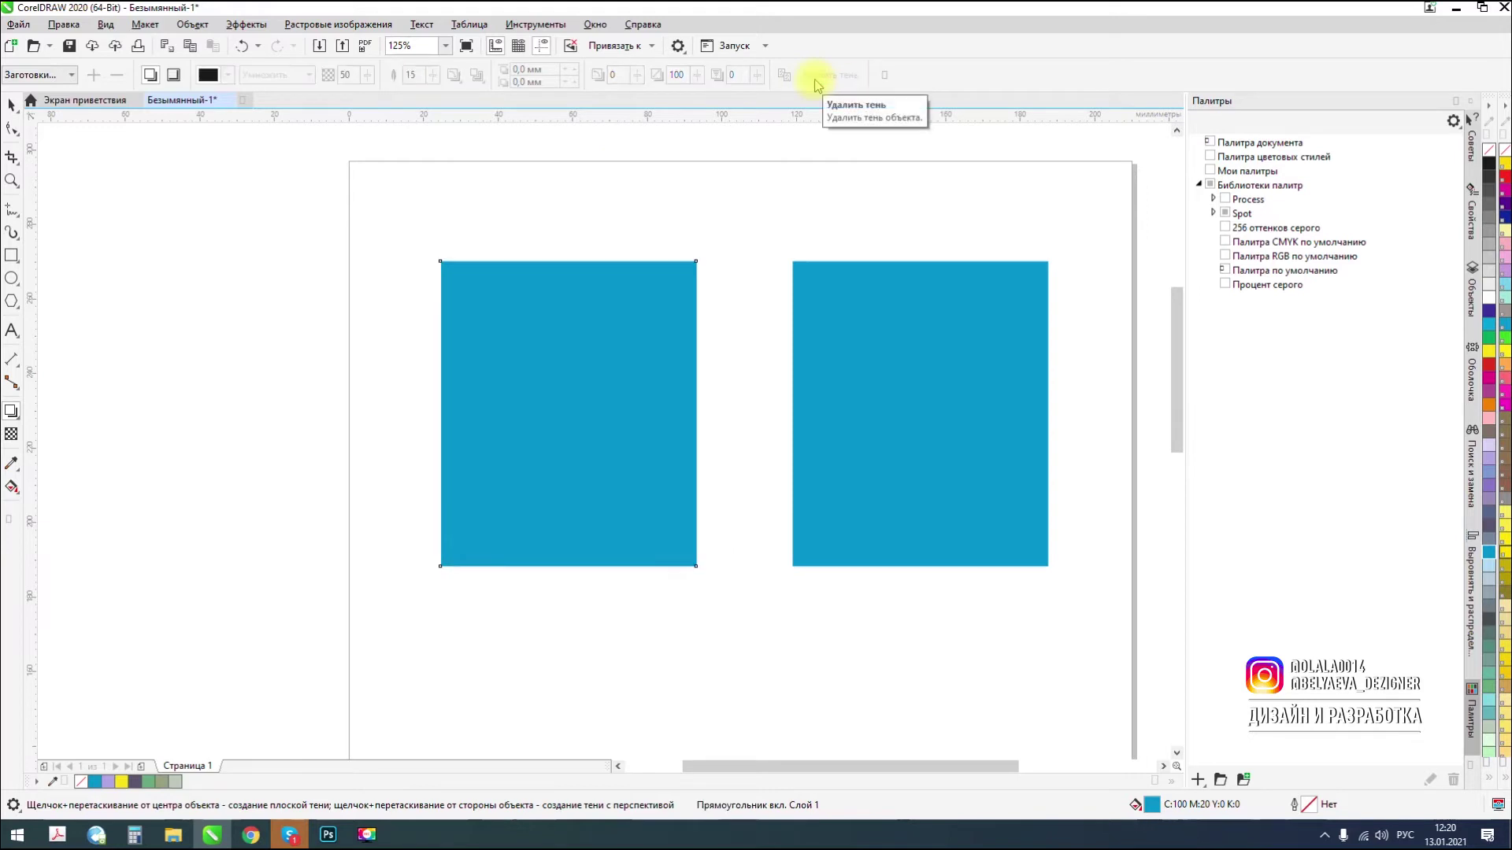
{"action": "left_click", "coordinate": [12, 104]}
{"action": "left_click", "coordinate": [166, 249]}
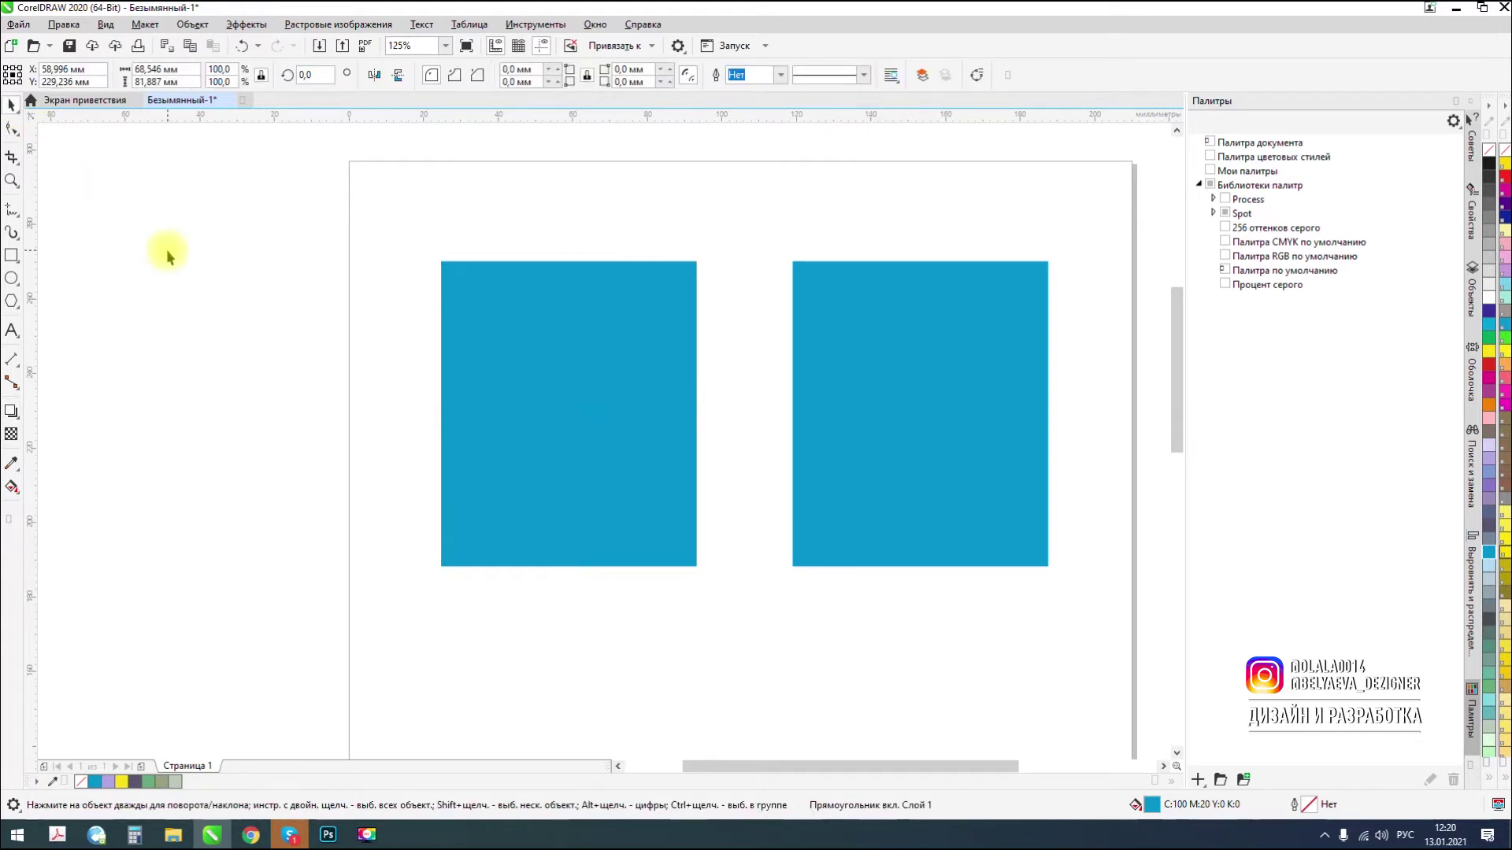
Apply a contour of type К центру to the left blue rectangle with the Contour tool.
{"action": "scroll", "coordinate": [573, 291], "scroll_direction": "down", "scroll_amount": 1}
{"action": "scroll", "coordinate": [573, 291], "scroll_direction": "down", "scroll_amount": 2}
{"action": "scroll", "coordinate": [512, 318], "scroll_direction": "up", "scroll_amount": 1}
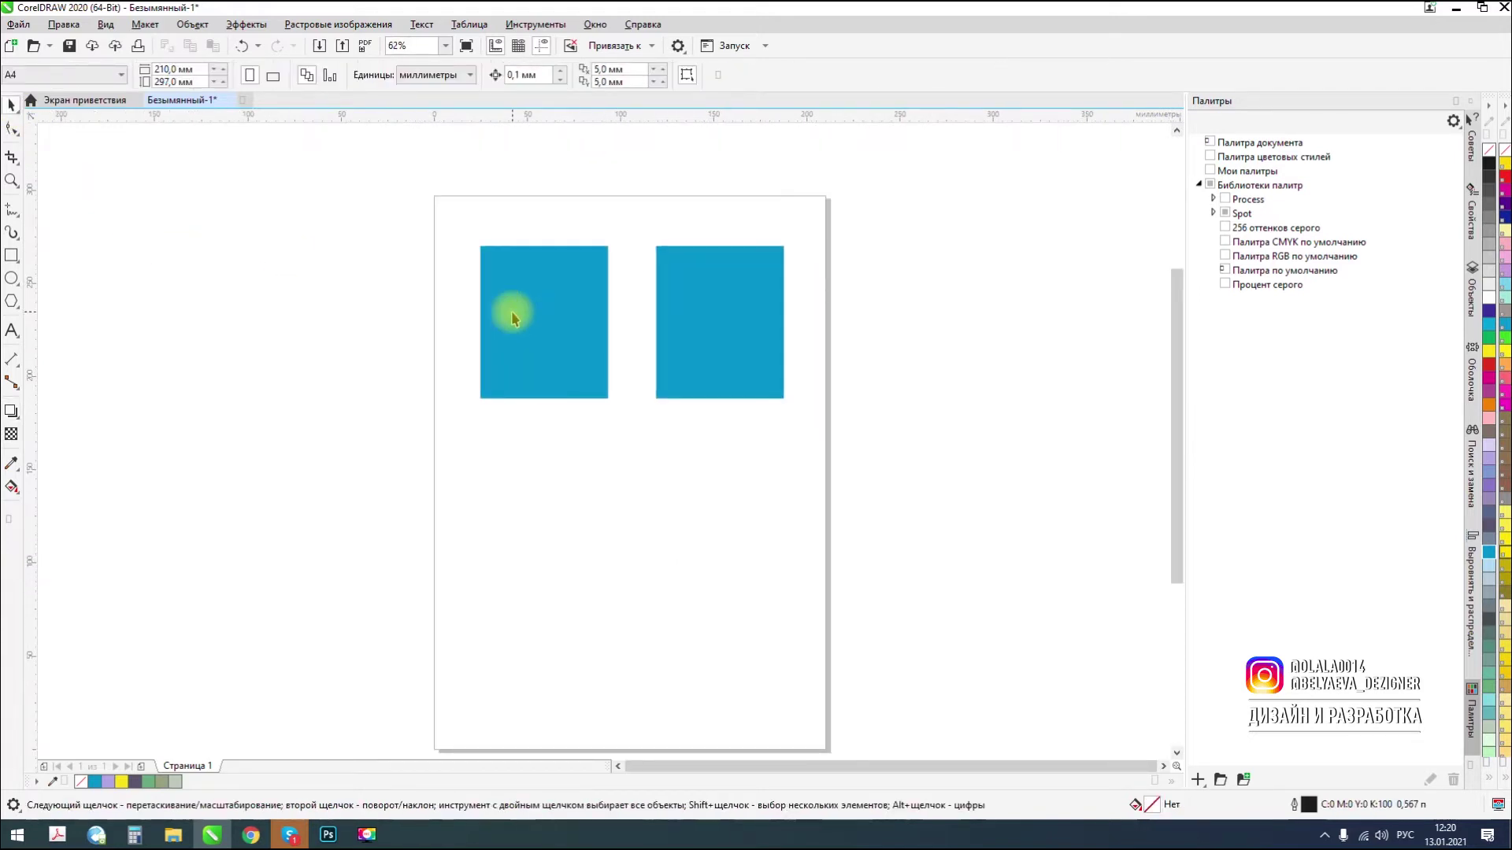
{"action": "left_click", "coordinate": [19, 417]}
{"action": "left_click", "coordinate": [51, 430]}
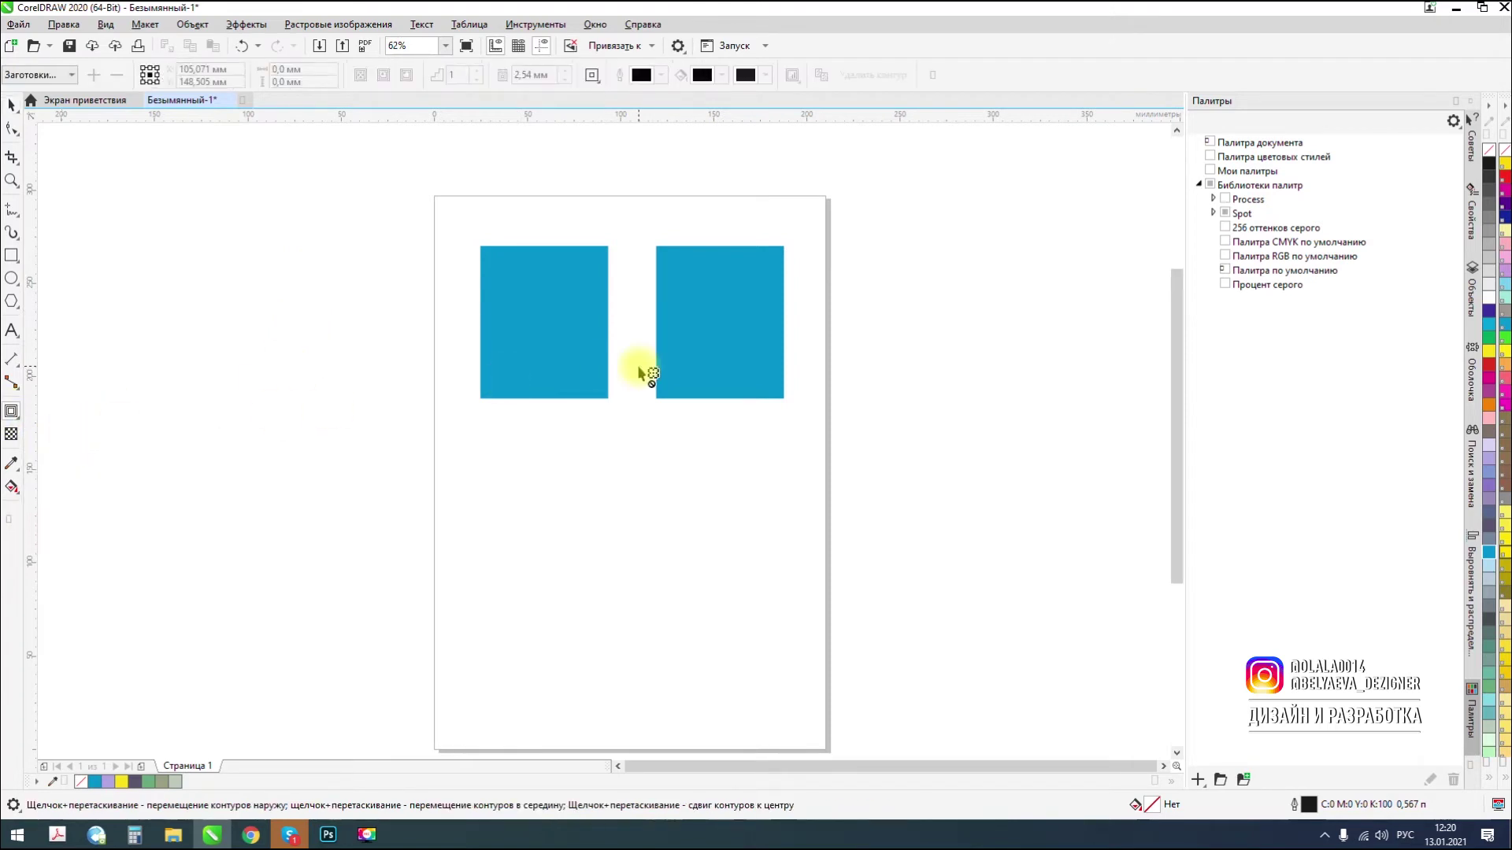
{"action": "left_click", "coordinate": [554, 297]}
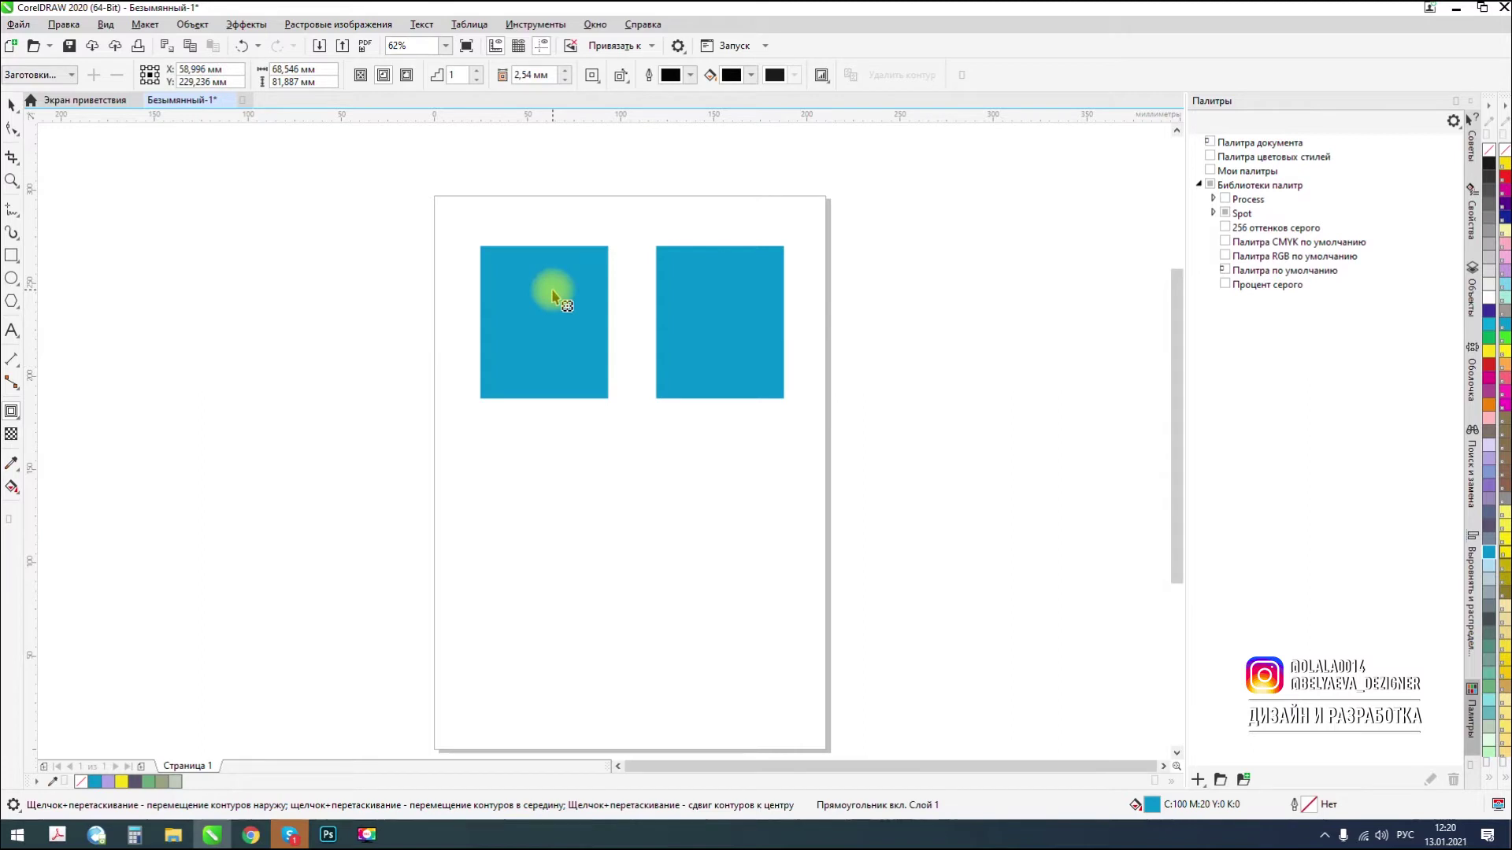
{"action": "scroll", "coordinate": [551, 300], "scroll_direction": "up", "scroll_amount": 2}
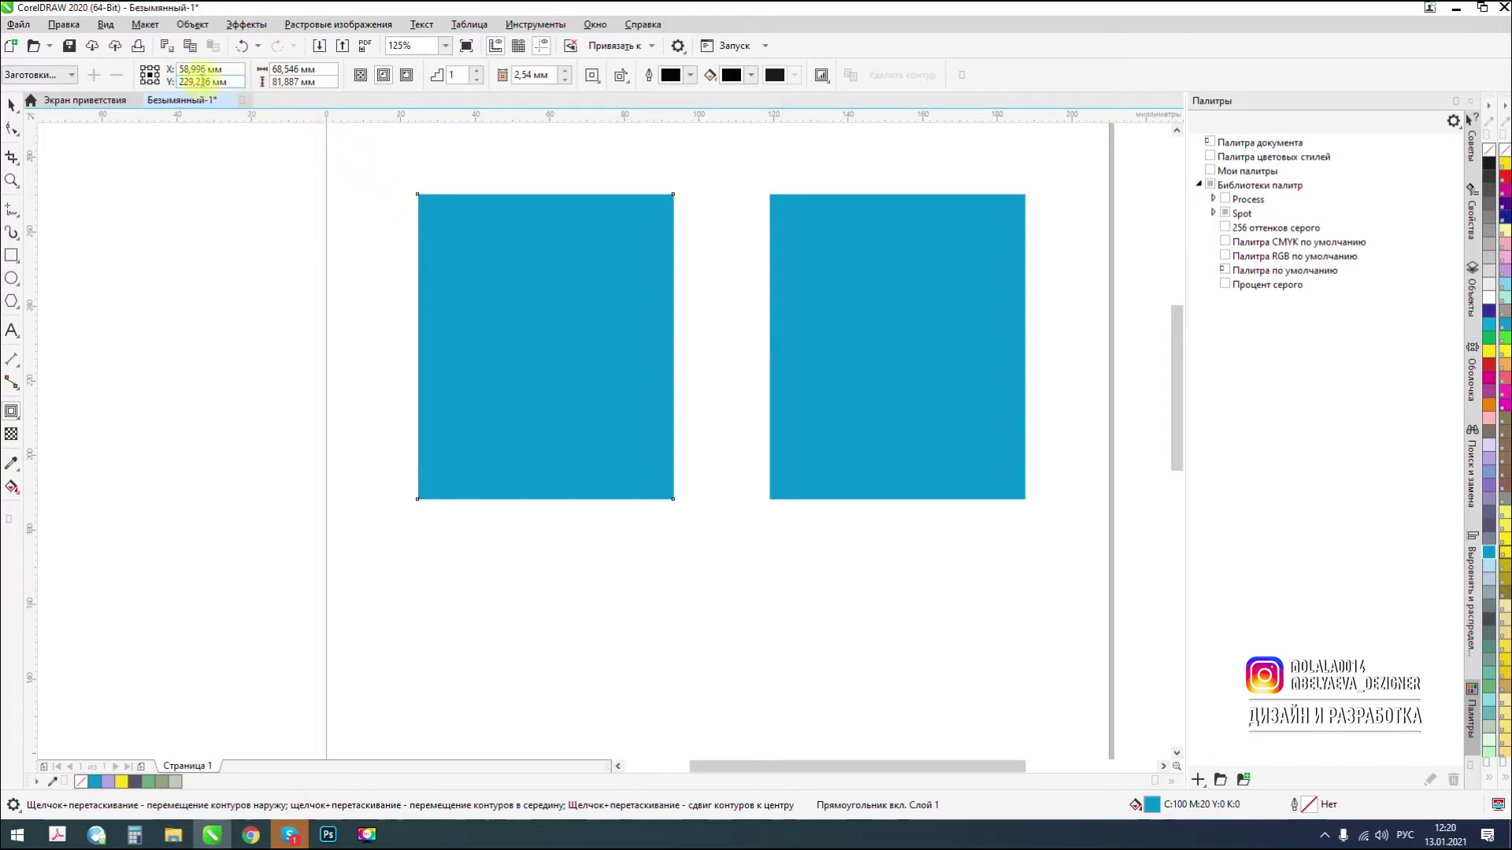
{"action": "left_click", "coordinate": [368, 76]}
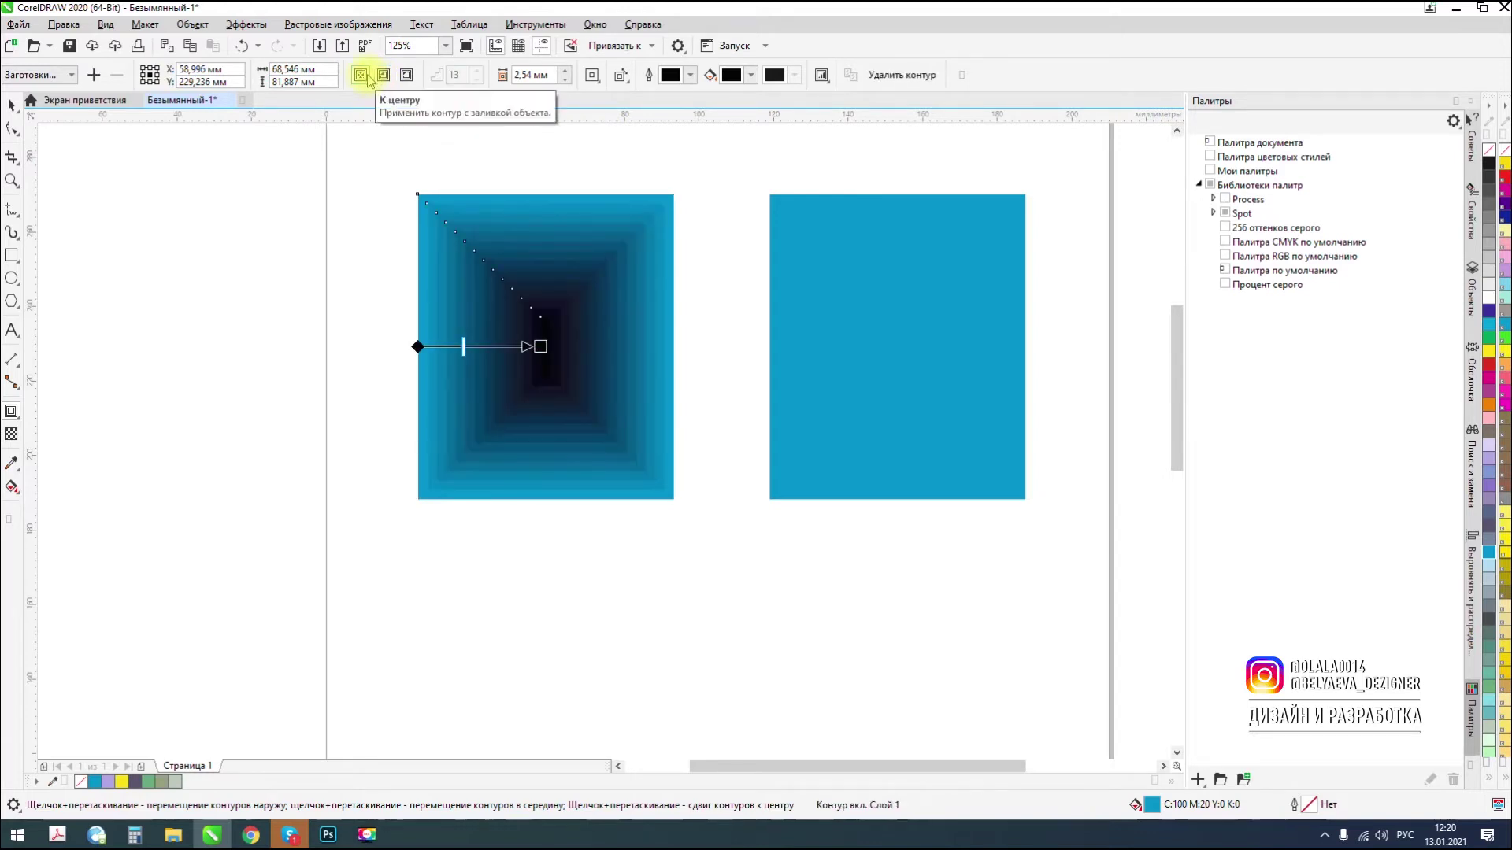
Switch the rectangle's contour to run outward and reduce its number of steps to 1.
{"action": "left_click", "coordinate": [406, 81]}
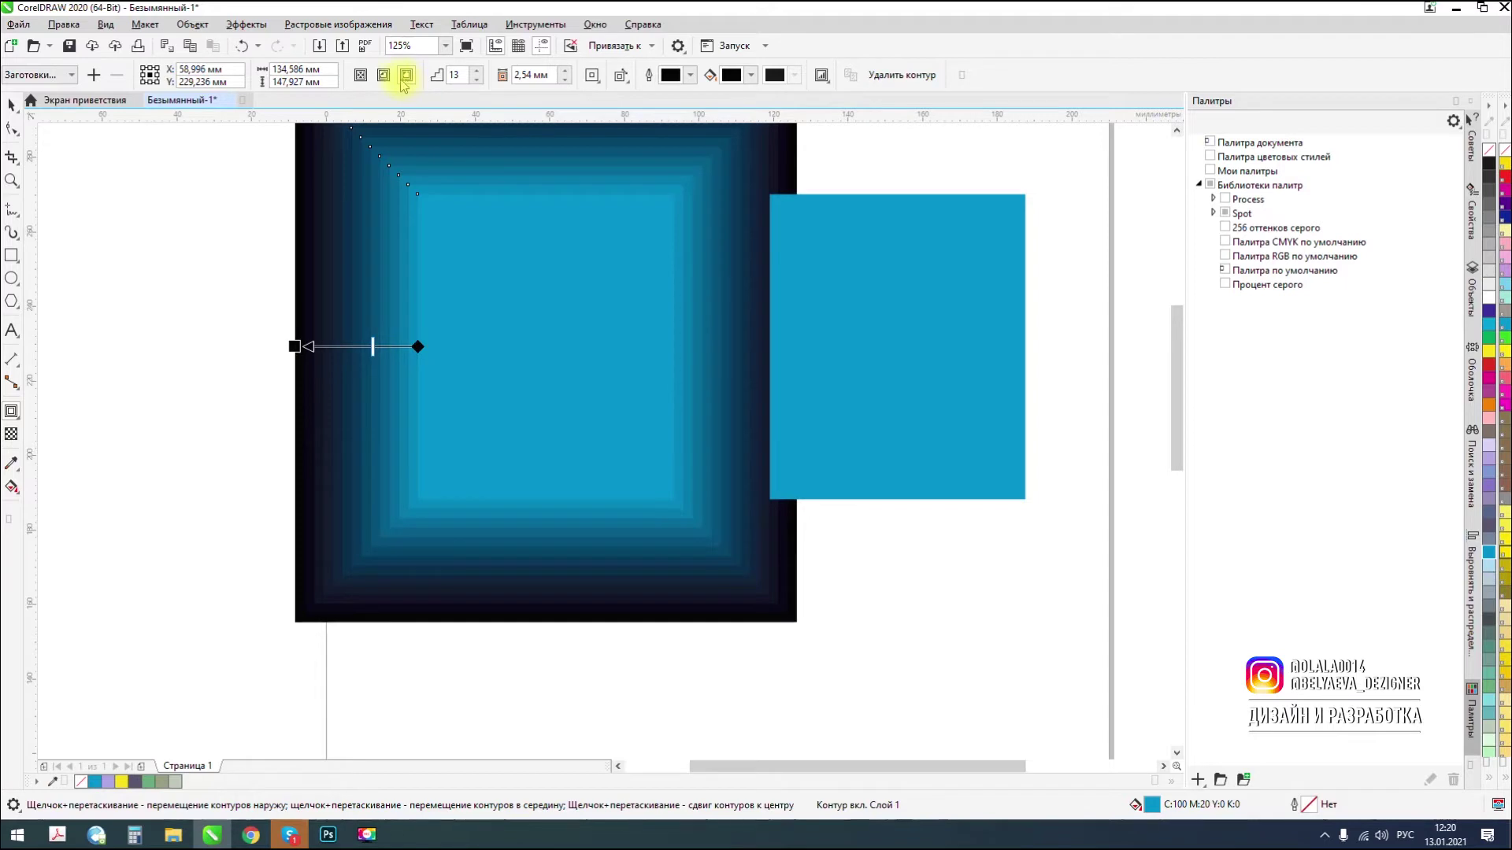
{"action": "left_click", "coordinate": [476, 80]}
{"action": "left_click", "coordinate": [476, 80]}
{"action": "left_click", "coordinate": [477, 80]}
{"action": "left_click", "coordinate": [476, 81]}
{"action": "left_click", "coordinate": [476, 80]}
{"action": "left_click", "coordinate": [477, 80]}
{"action": "left_click", "coordinate": [477, 80]}
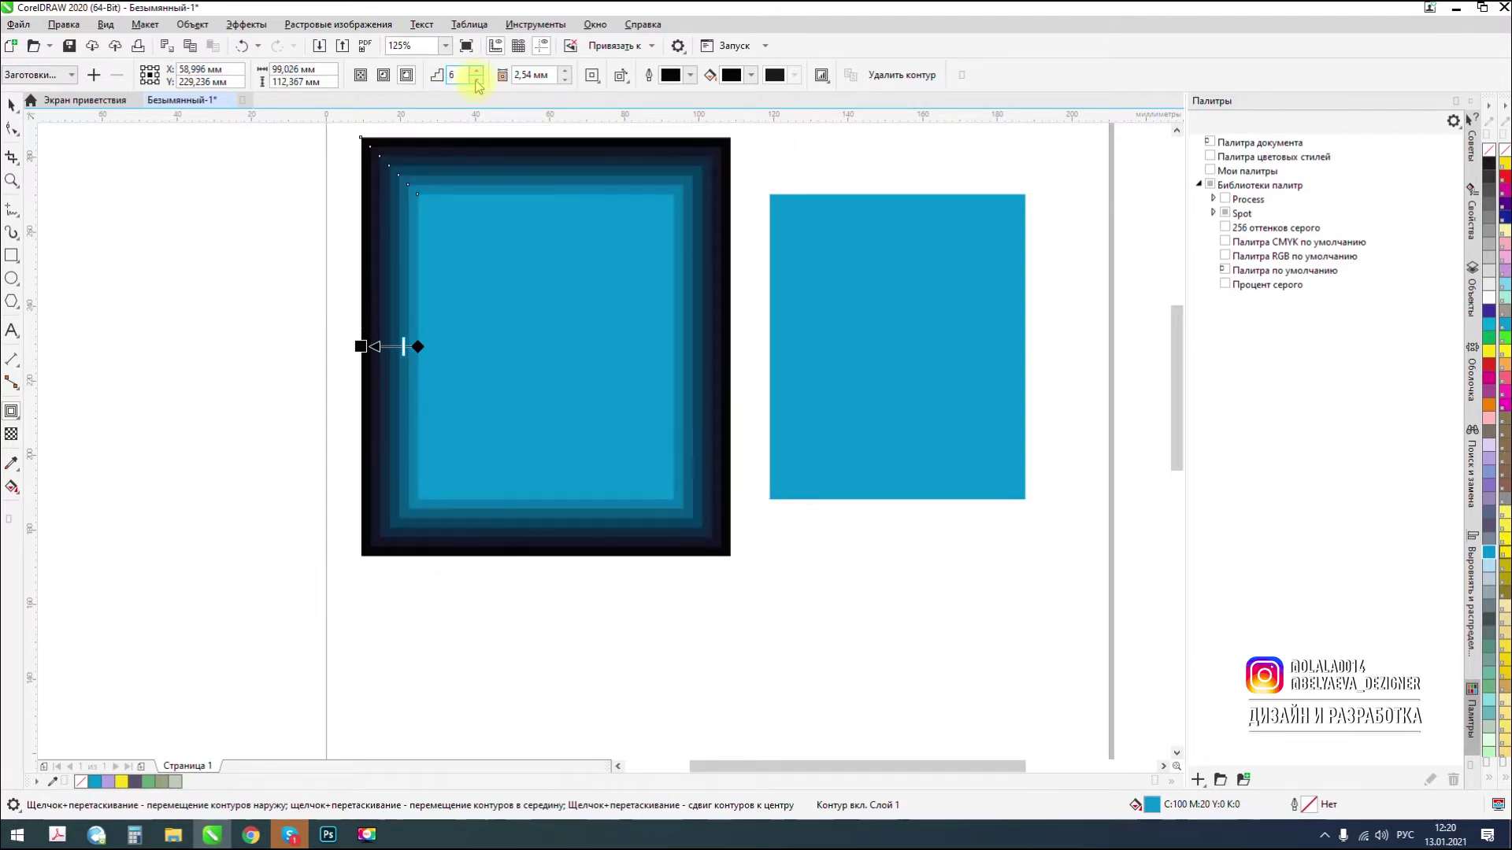
{"action": "left_click", "coordinate": [477, 80]}
{"action": "left_click", "coordinate": [476, 80]}
{"action": "left_click", "coordinate": [476, 80]}
{"action": "left_click", "coordinate": [476, 81]}
{"action": "left_click", "coordinate": [476, 80]}
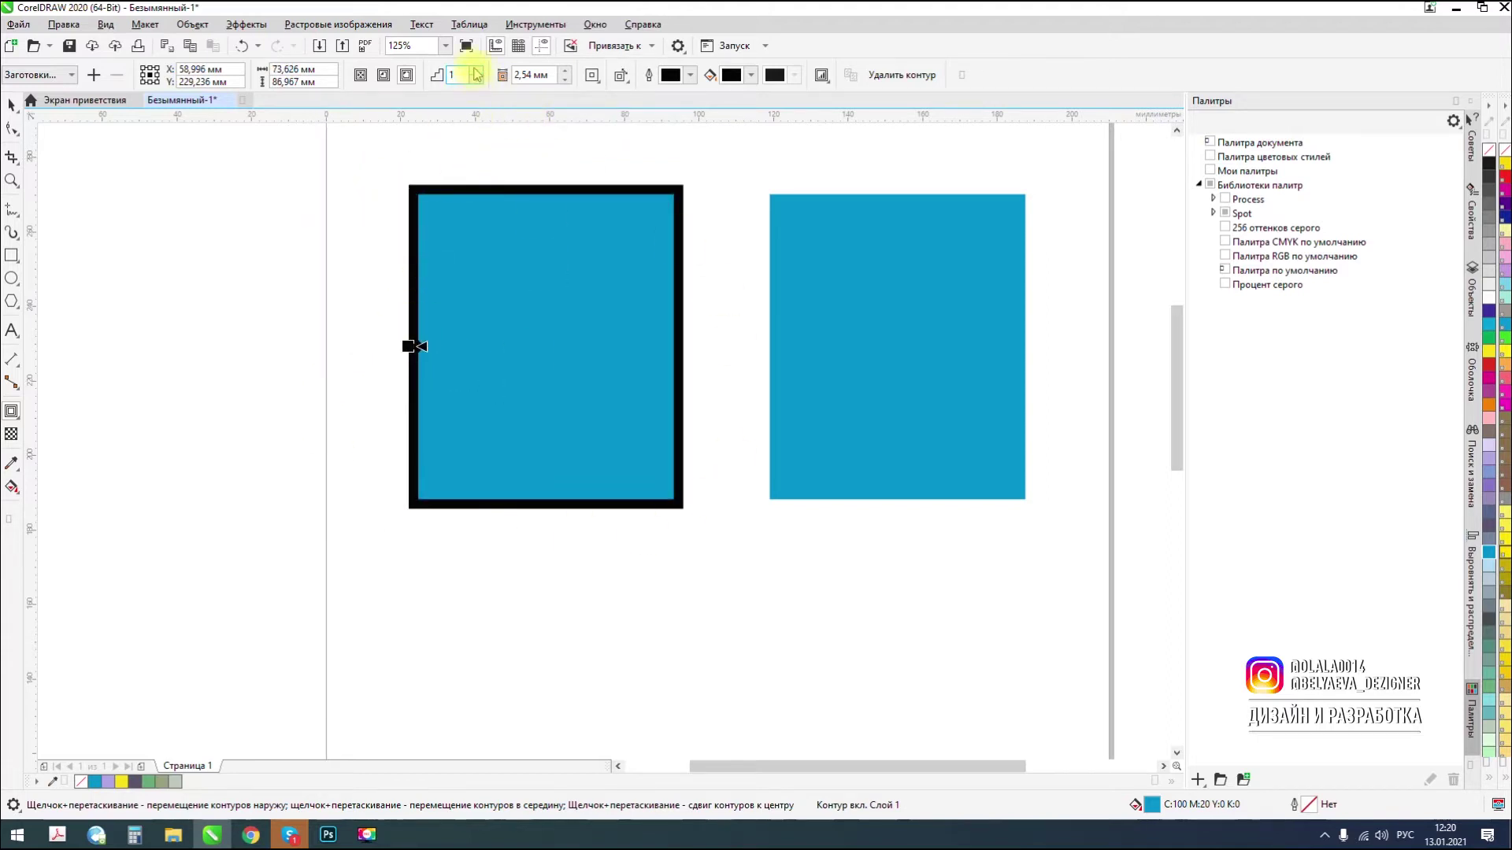
Try the inward contour on the left rectangle, followed by the К центру type.
{"action": "left_click", "coordinate": [384, 76]}
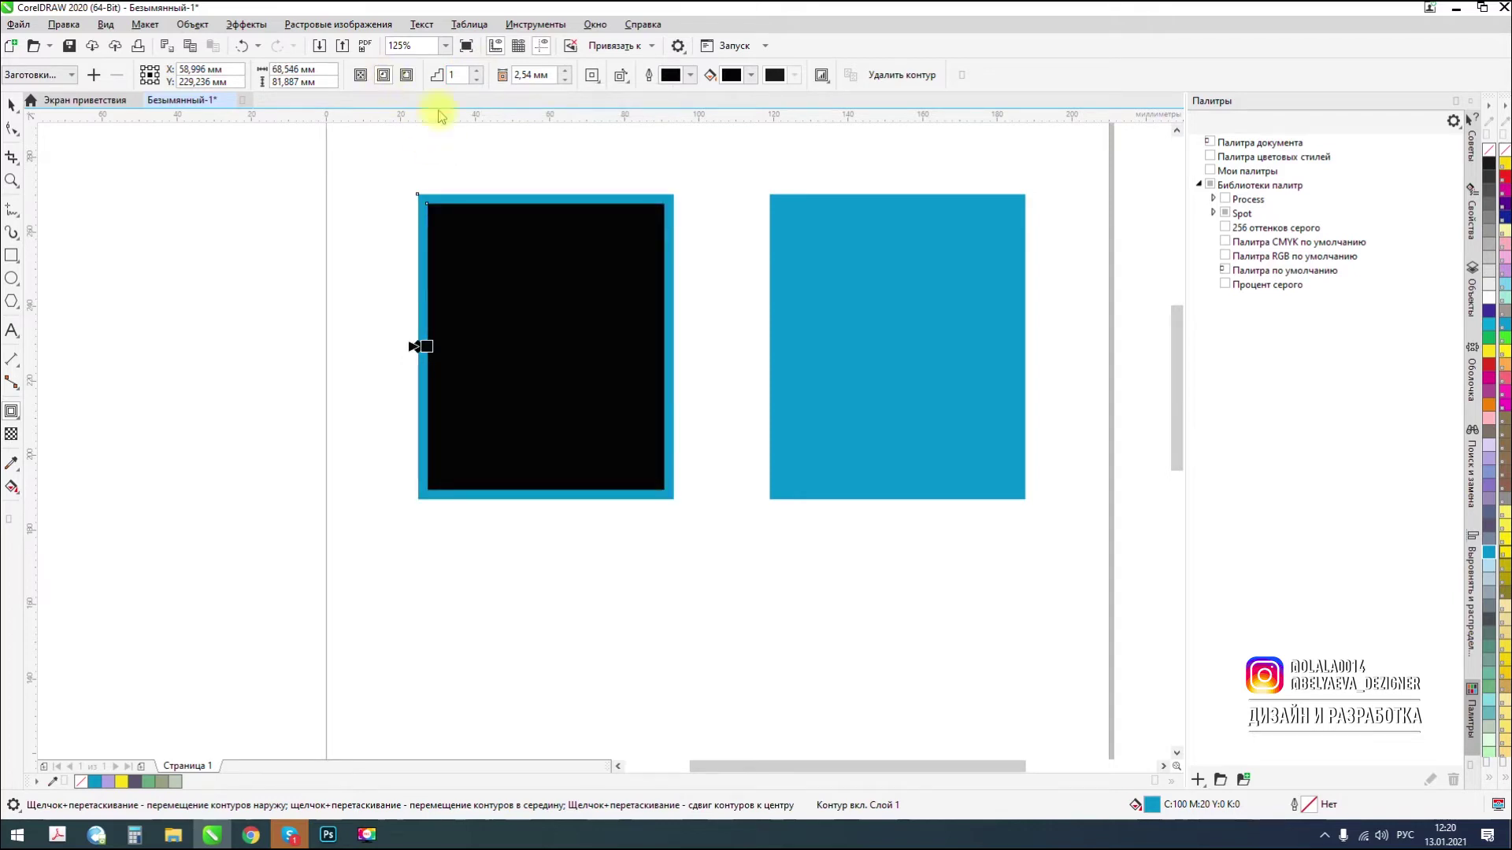
{"action": "left_click", "coordinate": [361, 74]}
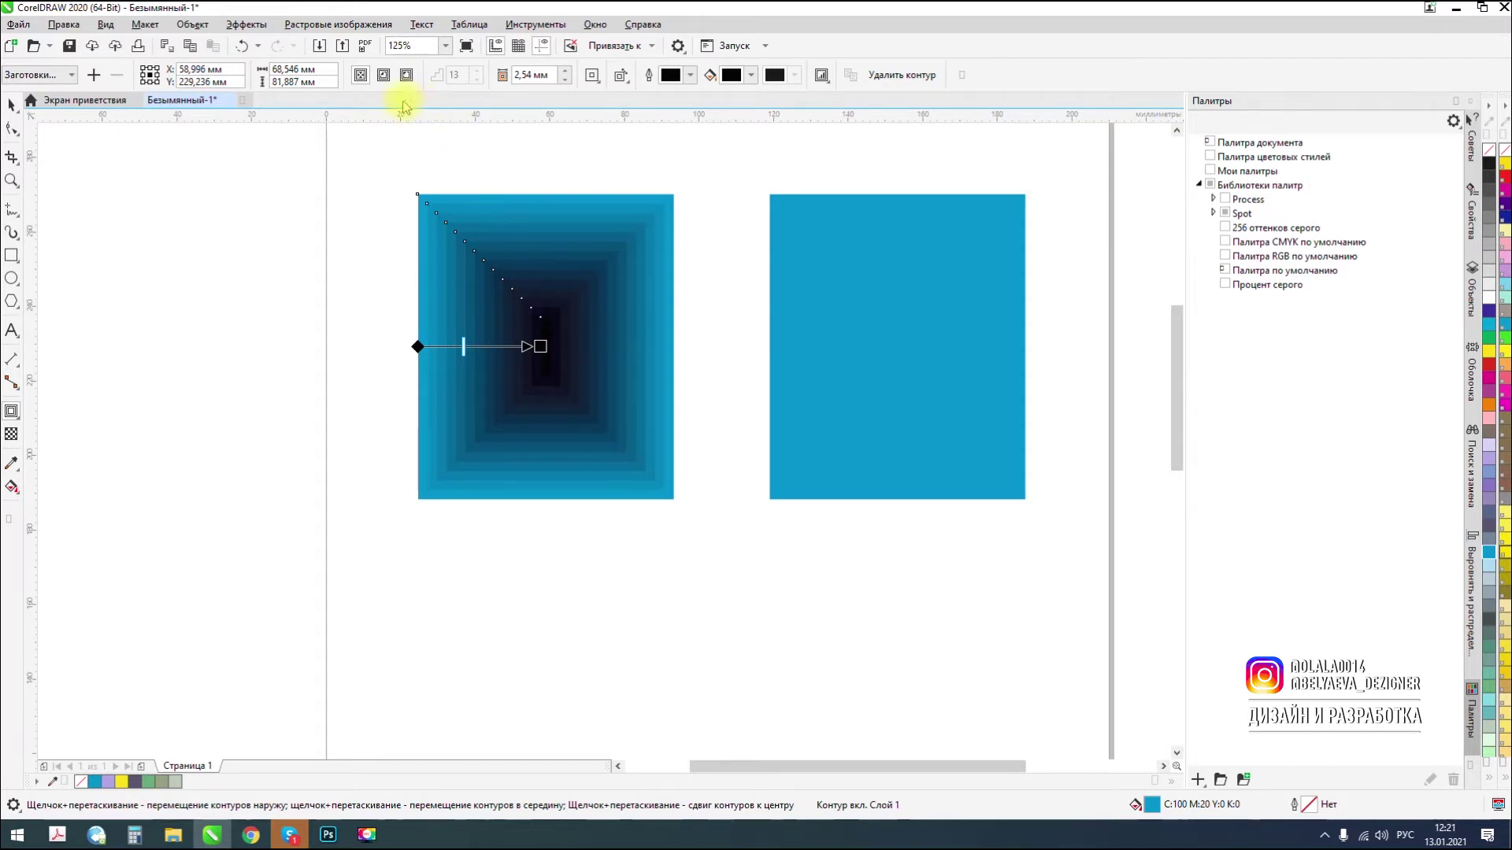
Return the left rectangle to an outward contour and lower the step count again to 1.
{"action": "left_click", "coordinate": [408, 76]}
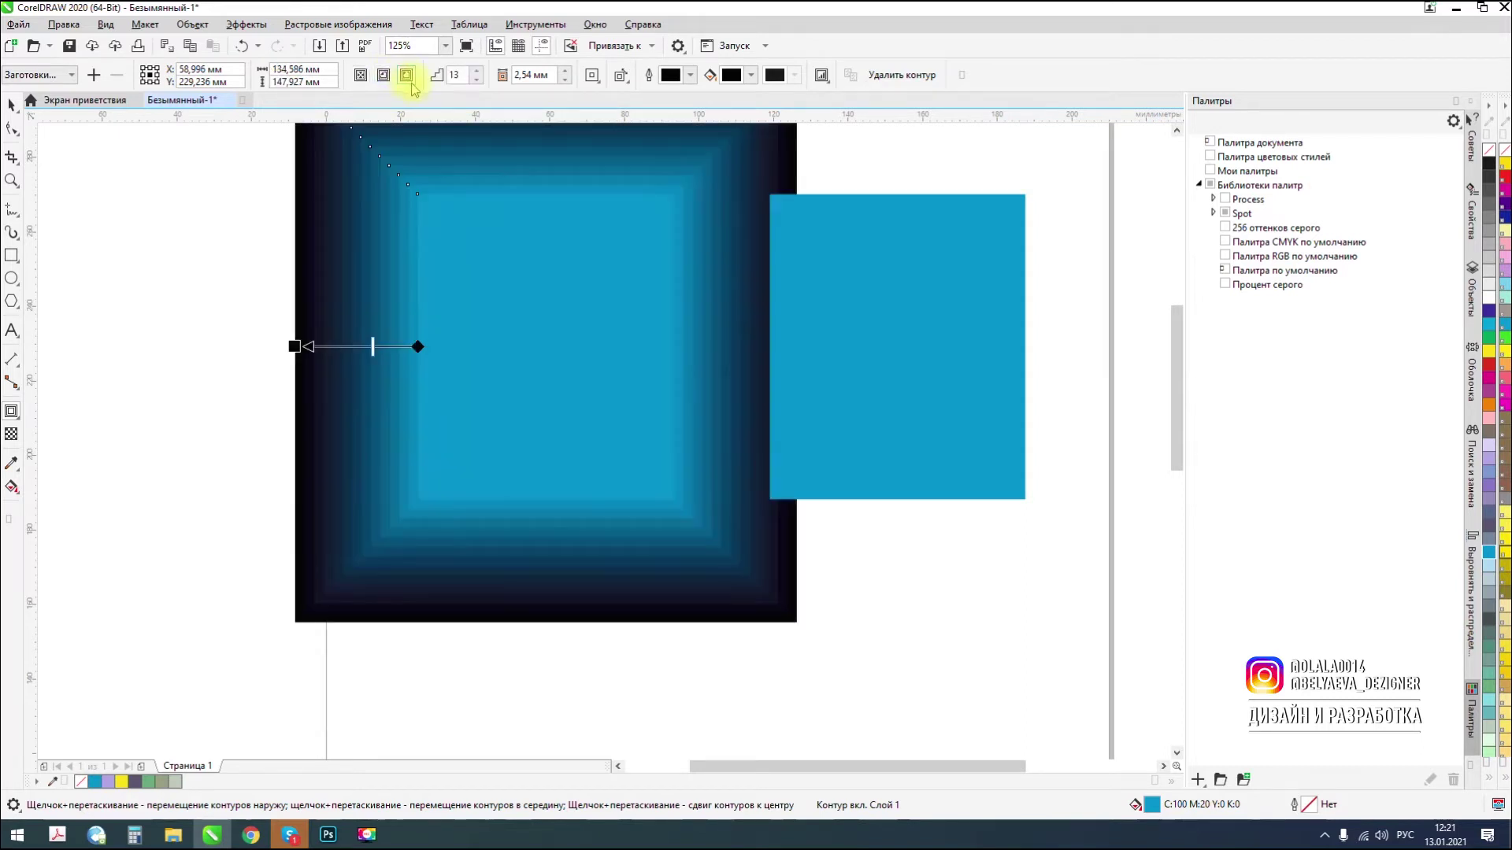
{"action": "left_click", "coordinate": [476, 79]}
{"action": "left_click", "coordinate": [477, 79]}
{"action": "left_click", "coordinate": [476, 80]}
{"action": "left_click", "coordinate": [476, 79]}
{"action": "left_click", "coordinate": [476, 80]}
{"action": "left_click", "coordinate": [476, 80]}
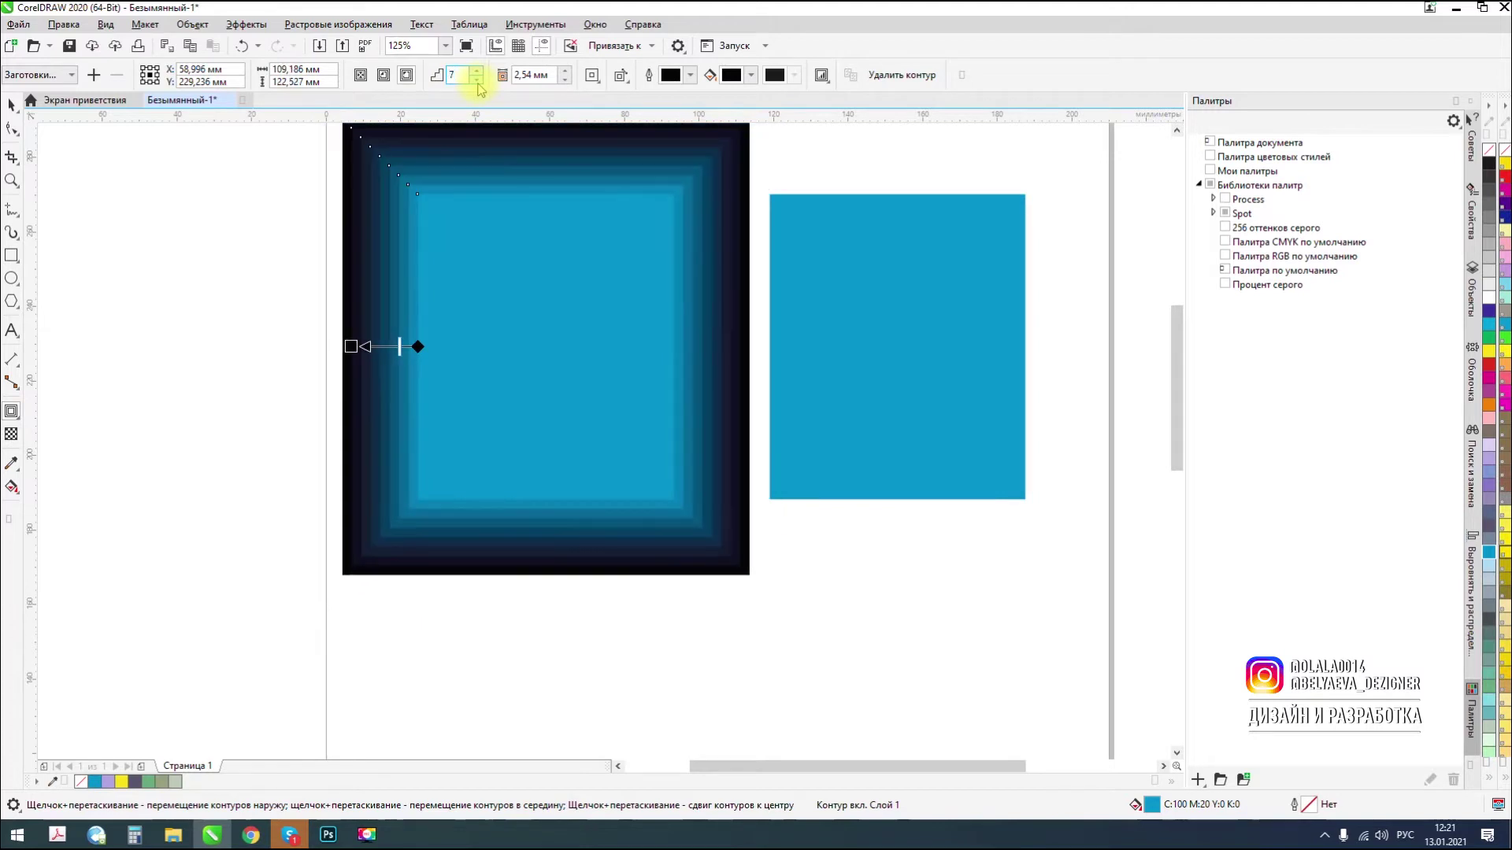
{"action": "left_click", "coordinate": [476, 80]}
{"action": "left_click", "coordinate": [477, 79]}
{"action": "left_click", "coordinate": [476, 80]}
{"action": "left_click", "coordinate": [477, 79]}
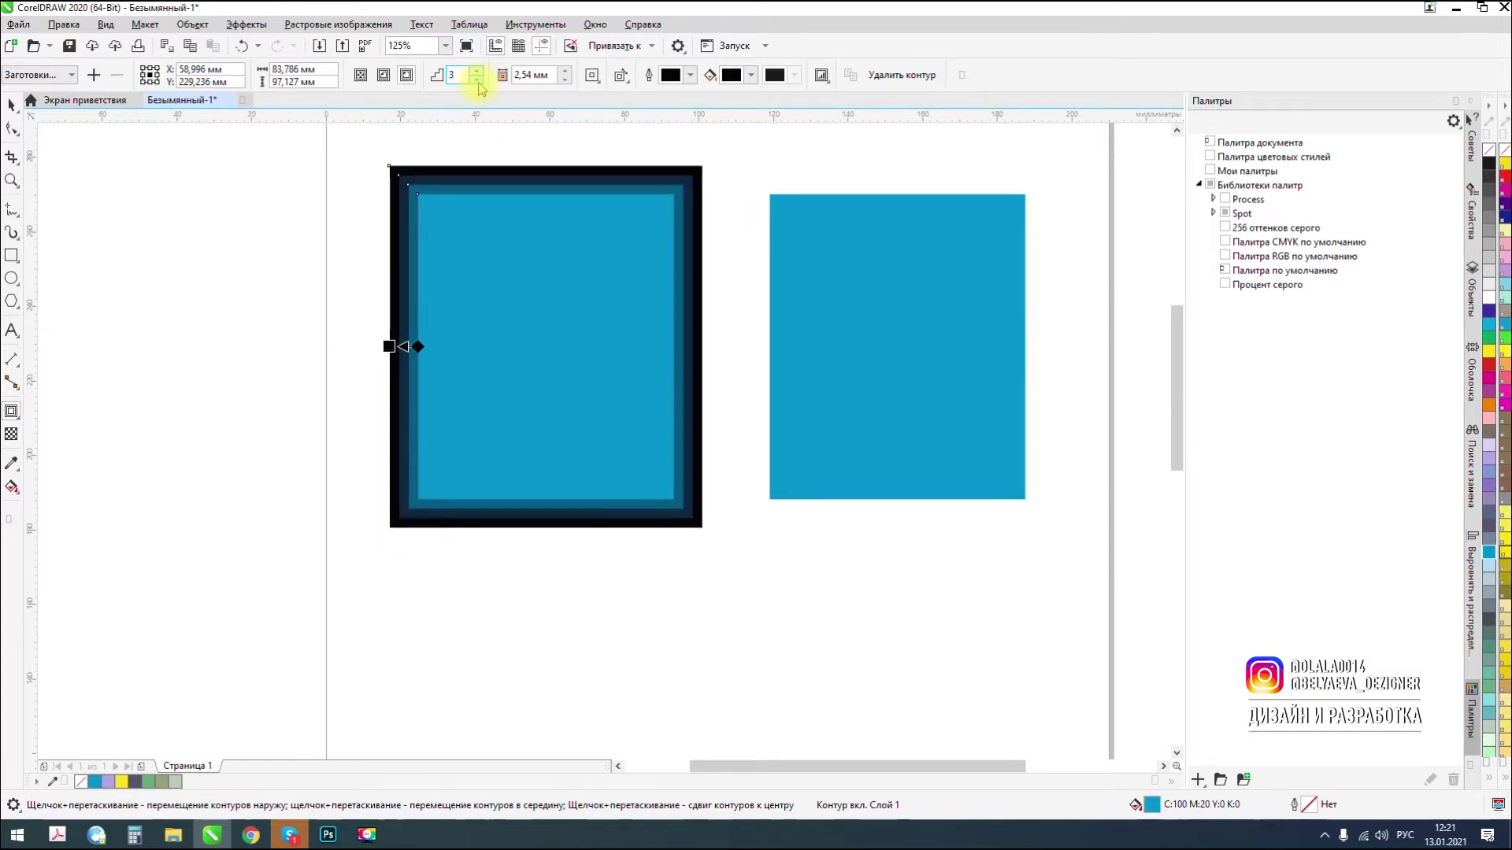
{"action": "left_click", "coordinate": [476, 80]}
{"action": "left_click", "coordinate": [476, 79]}
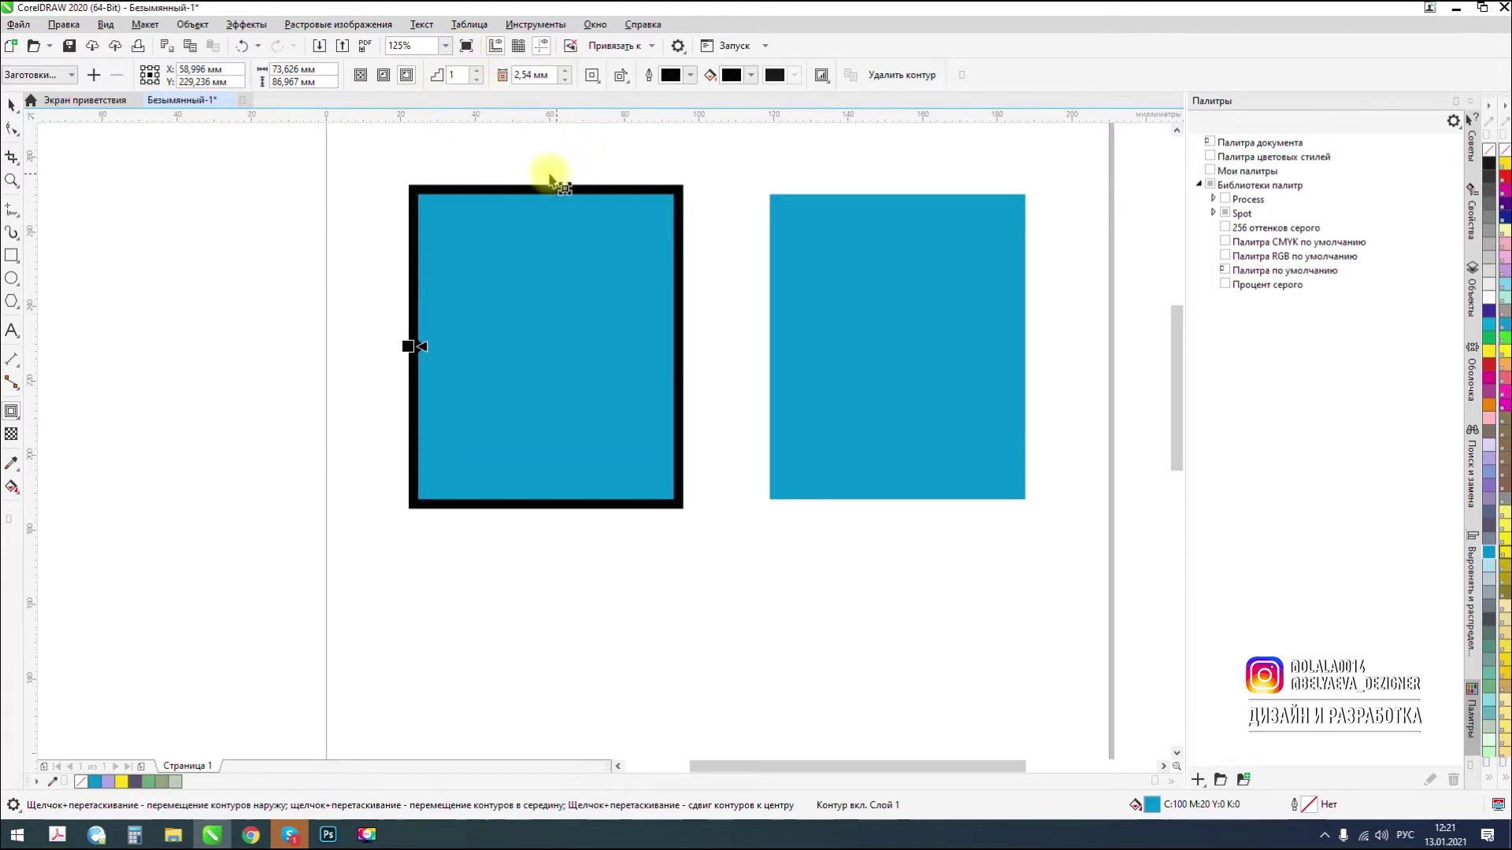
Adjust the outward contour's offset up and down, finishing at 3,54 mm.
{"action": "left_click", "coordinate": [564, 71]}
{"action": "left_click", "coordinate": [564, 71]}
{"action": "left_click", "coordinate": [565, 71]}
{"action": "left_click", "coordinate": [567, 79]}
{"action": "left_click", "coordinate": [567, 79]}
{"action": "left_click", "coordinate": [567, 79]}
{"action": "left_click", "coordinate": [567, 78]}
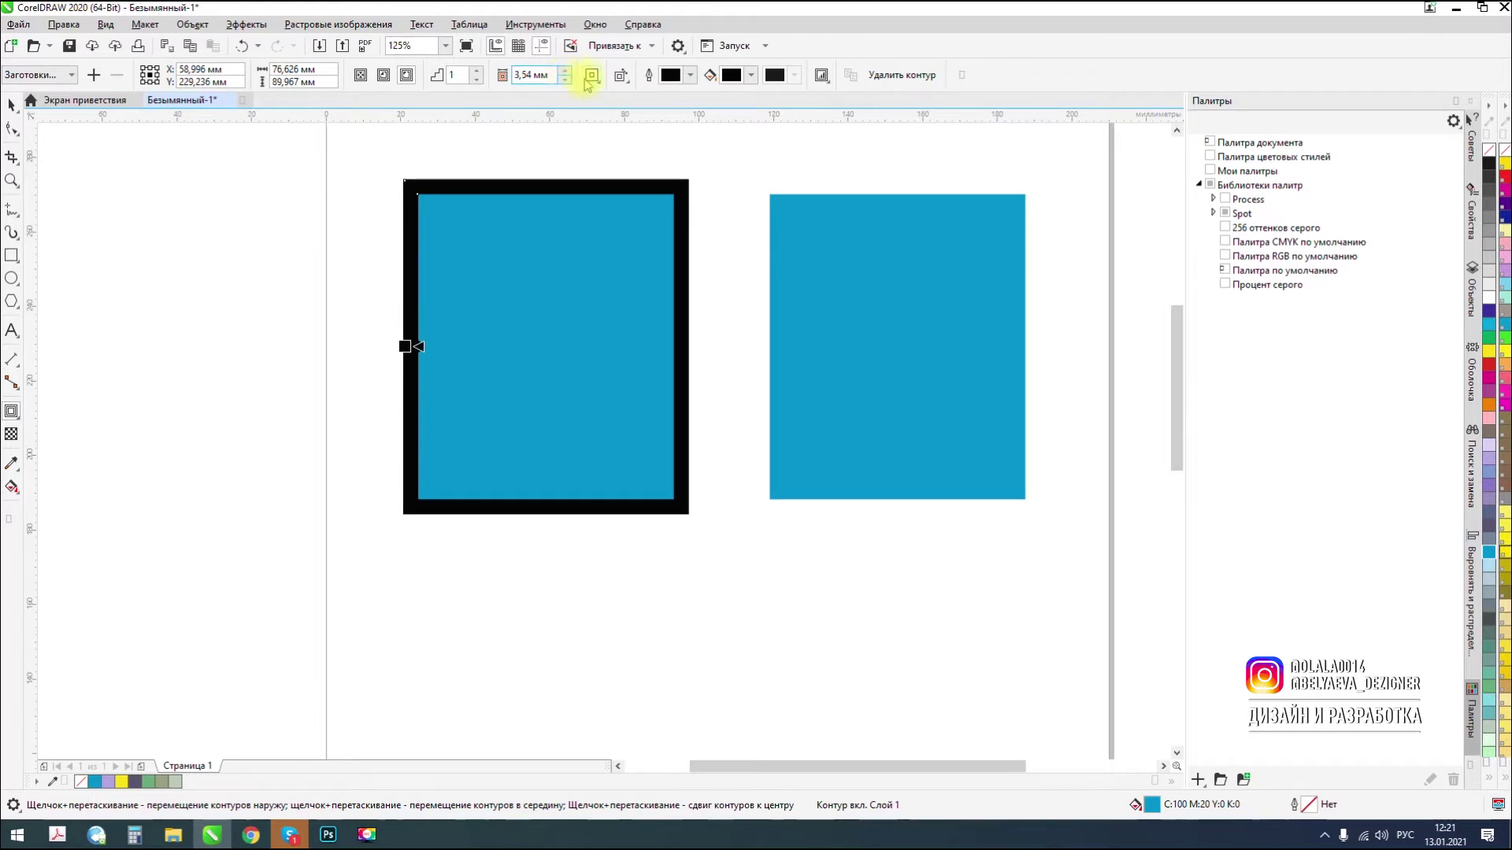
Try the rounded and bevelled corner types on the left rectangle's contour, ending on sharp corners (Острые углы).
{"action": "left_click", "coordinate": [596, 82]}
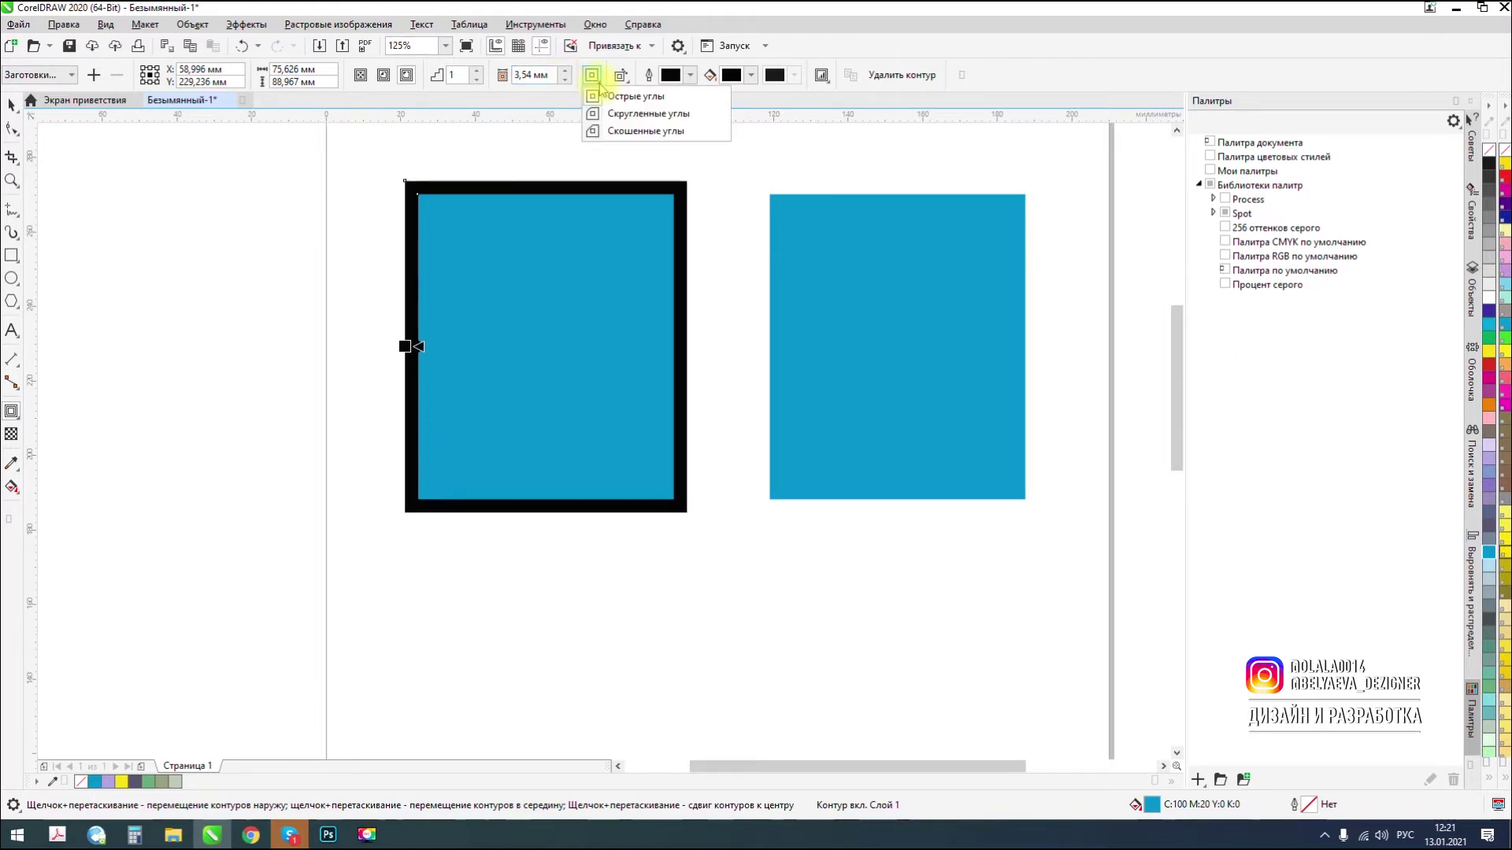
{"action": "left_click", "coordinate": [606, 114]}
{"action": "left_click", "coordinate": [595, 81]}
{"action": "left_click", "coordinate": [608, 132]}
{"action": "left_click", "coordinate": [596, 81]}
{"action": "left_click", "coordinate": [605, 99]}
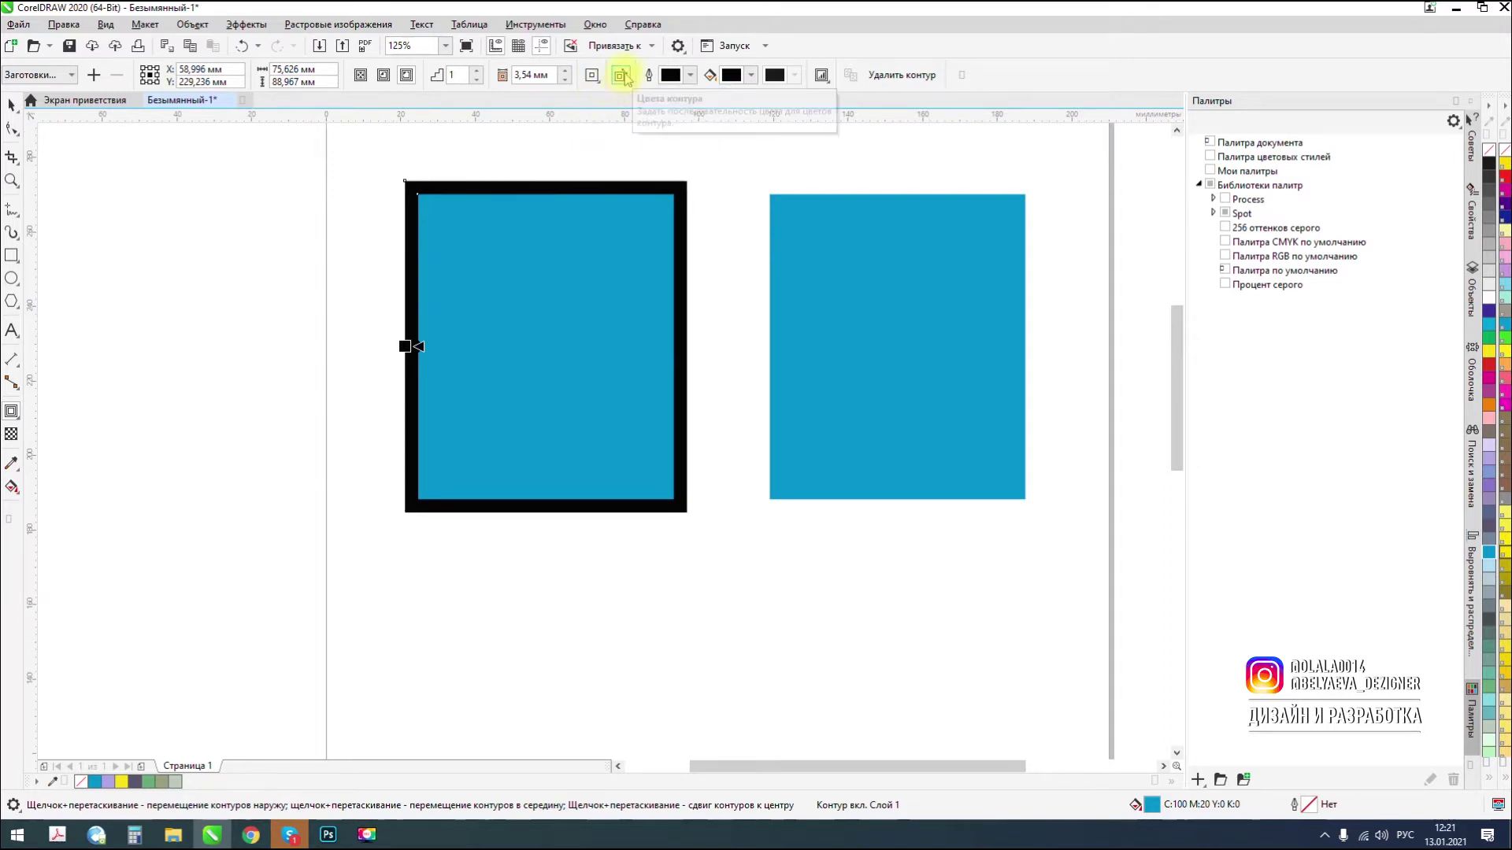
Switch the contour colours to the clockwise progression (Цвет контура по часовой стрелке) and resize the contour interactively to a 4,12 mm offset.
{"action": "left_click", "coordinate": [622, 77]}
{"action": "left_click", "coordinate": [647, 97]}
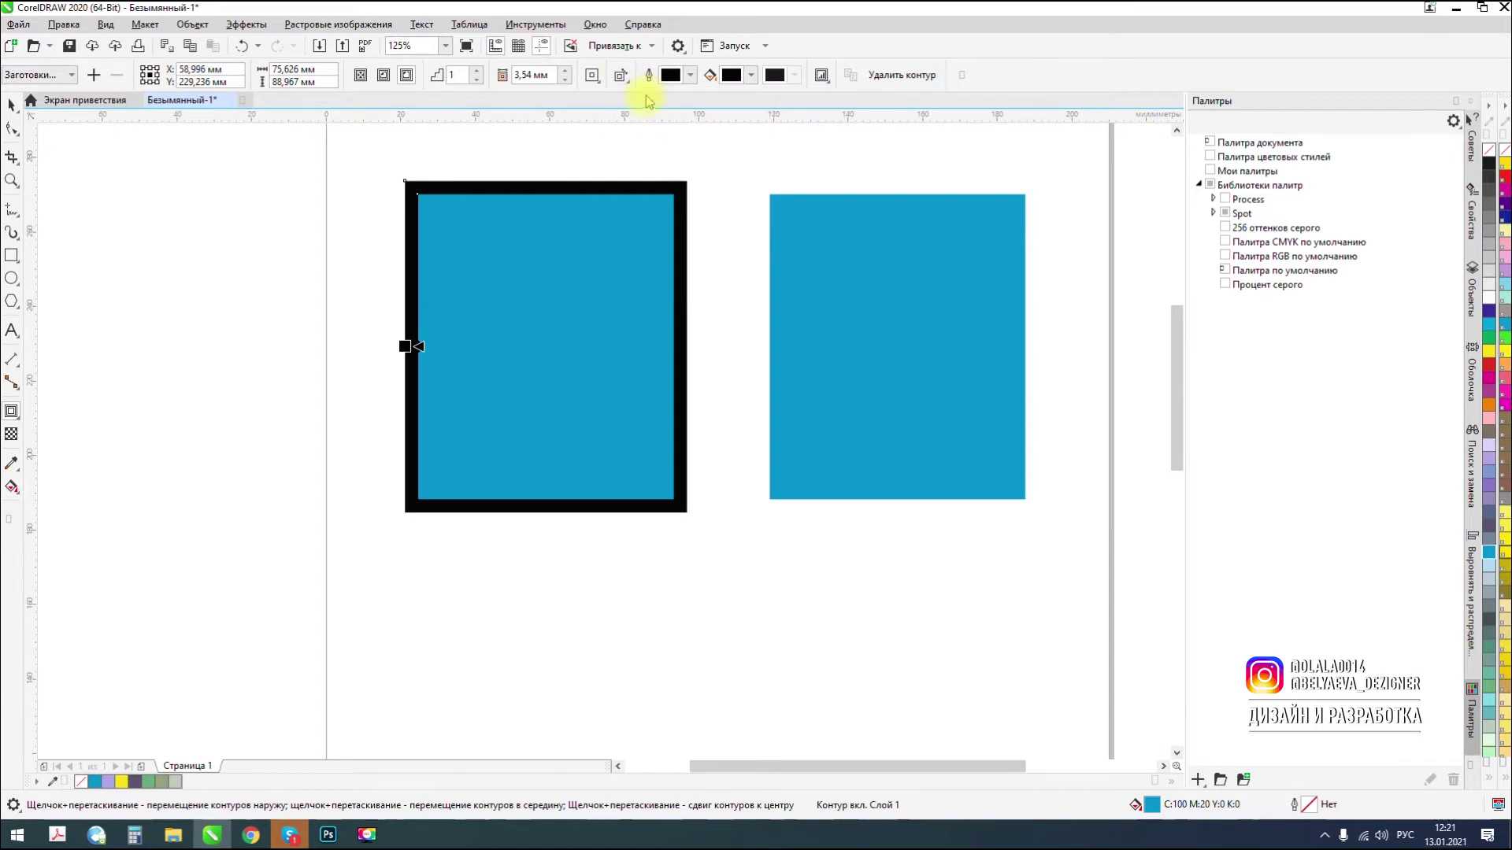
{"action": "left_click", "coordinate": [621, 77]}
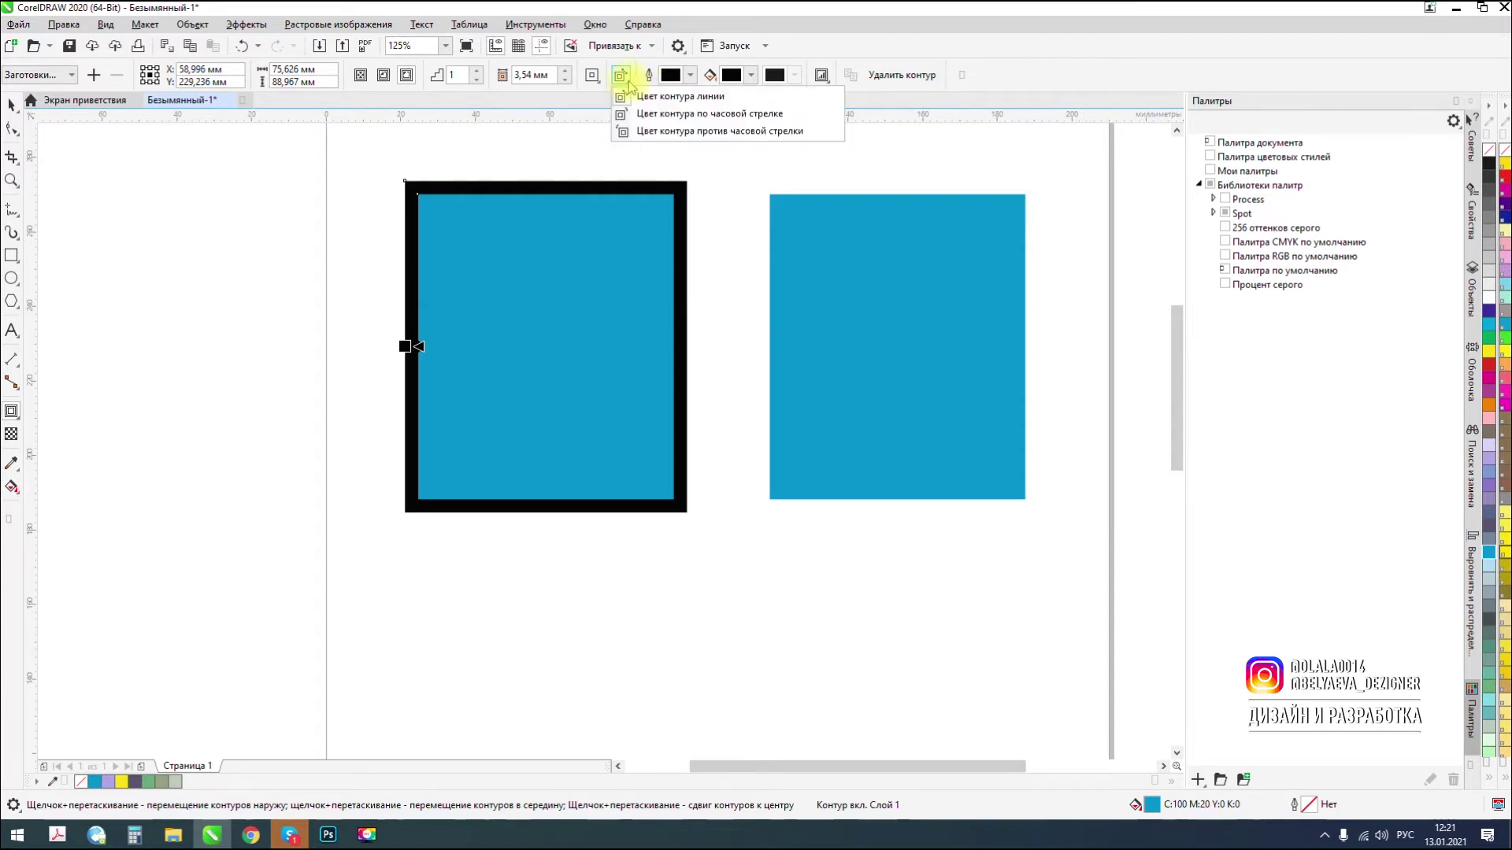
{"action": "left_click", "coordinate": [645, 118]}
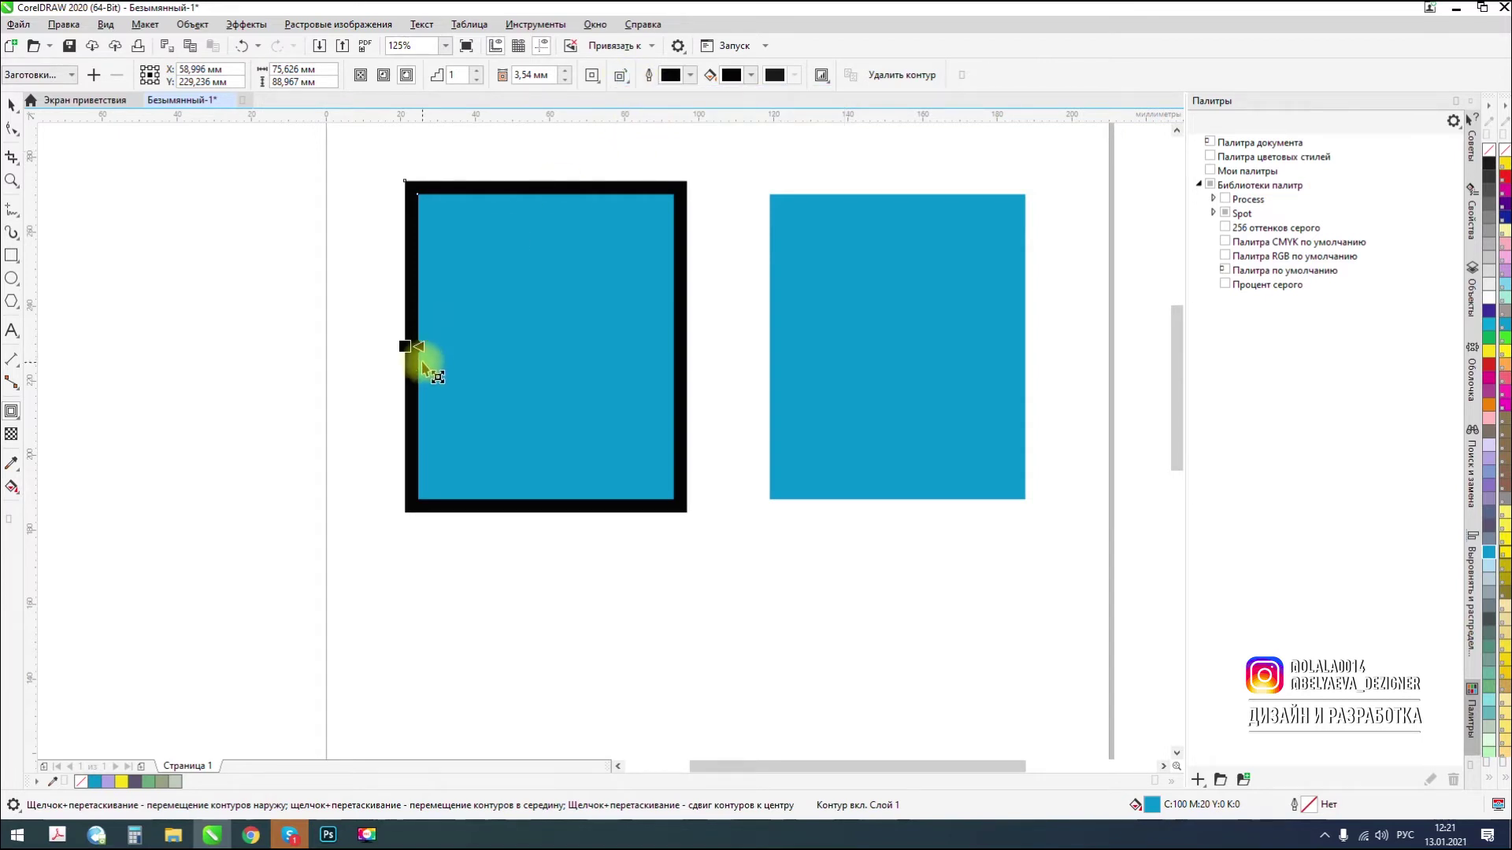
{"action": "mouse_move", "coordinate": [405, 346]}
{"action": "left_mouse_down"}
{"action": "mouse_move", "coordinate": [327, 346]}
{"action": "mouse_move", "coordinate": [407, 346]}
{"action": "left_mouse_up"}
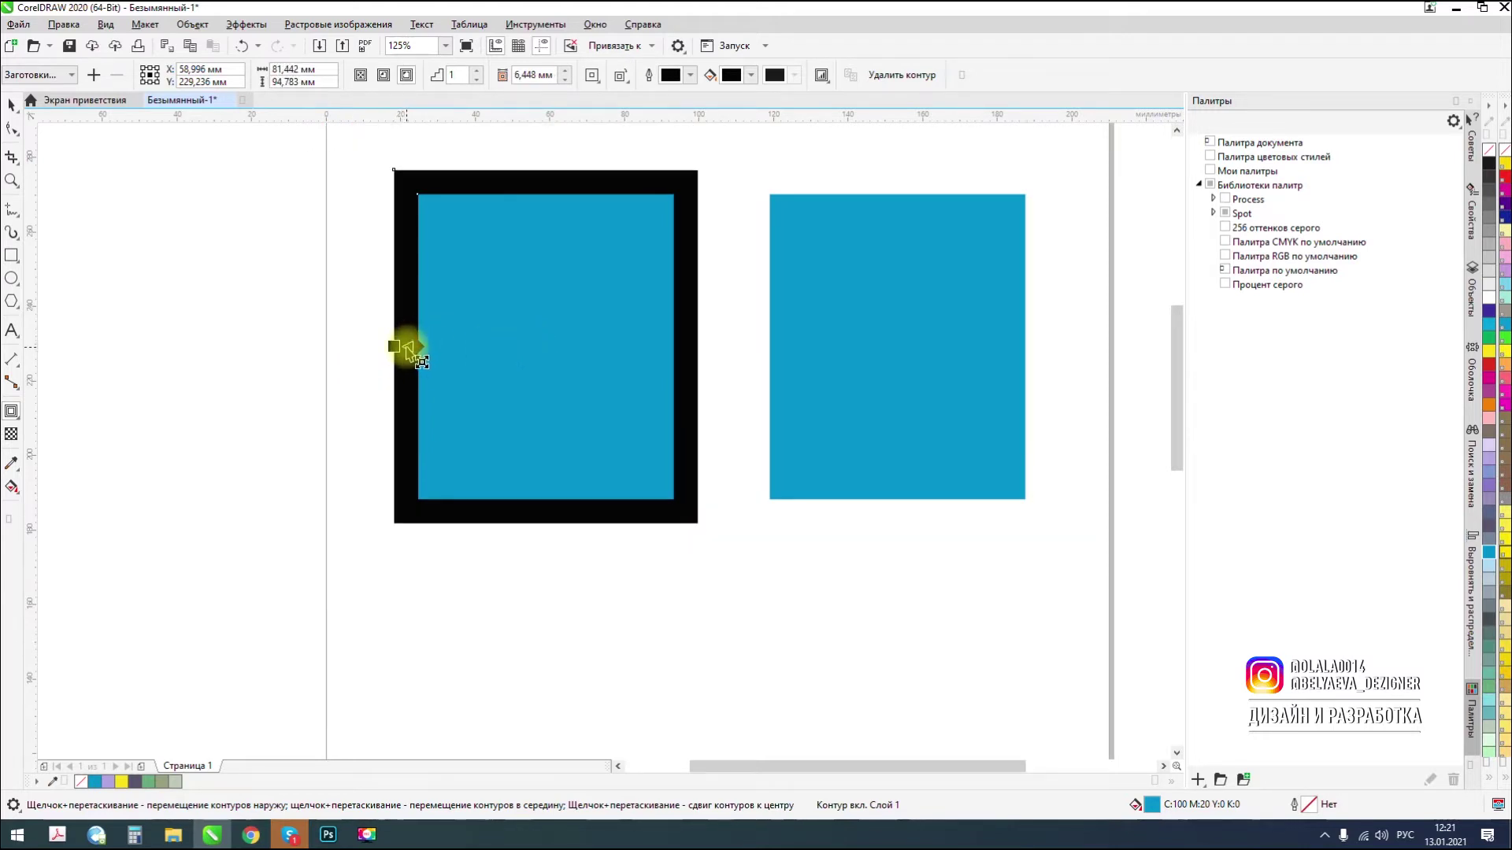
{"action": "mouse_move", "coordinate": [400, 346]}
{"action": "left_mouse_down"}
{"action": "mouse_move", "coordinate": [373, 348]}
{"action": "mouse_move", "coordinate": [401, 345]}
{"action": "left_mouse_up"}
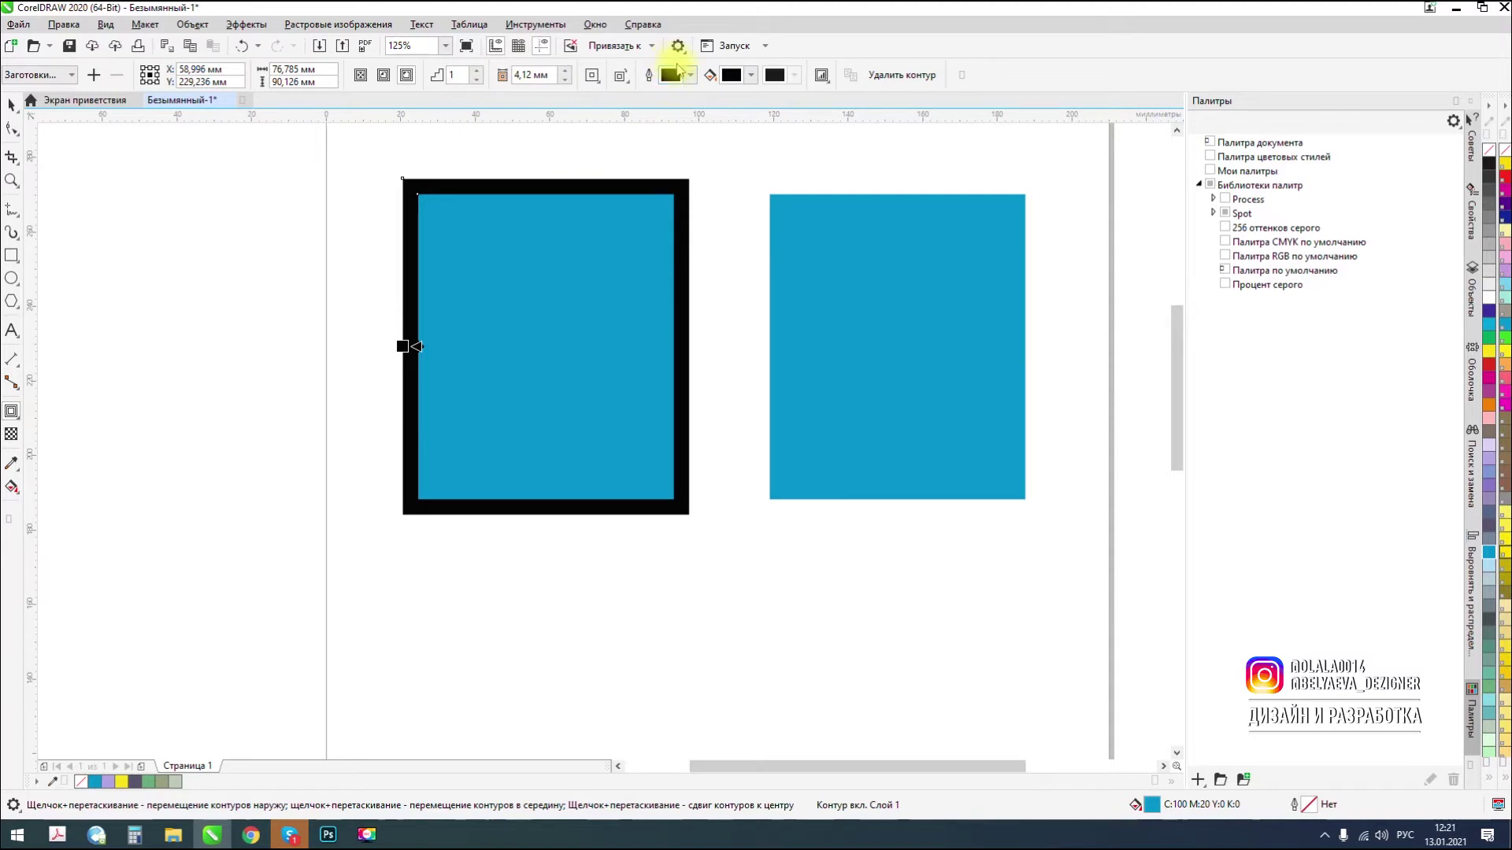
Set the contour's outline colour to red (C0 M97 Y96 K2) and its fill colour to red (C1 M98 Y100 K4).
{"action": "left_click", "coordinate": [689, 76]}
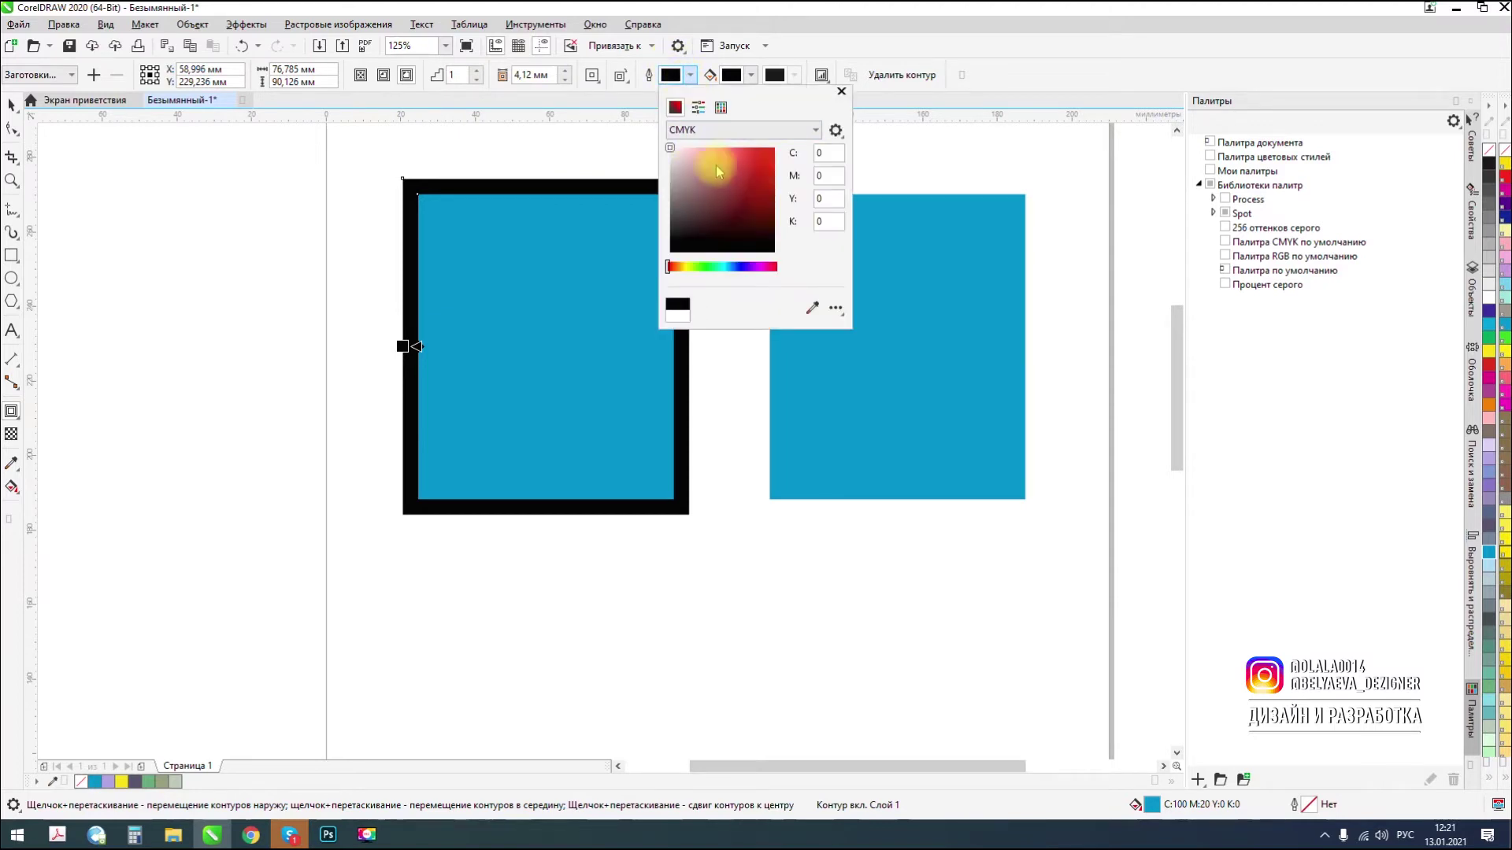
{"action": "left_click", "coordinate": [756, 160]}
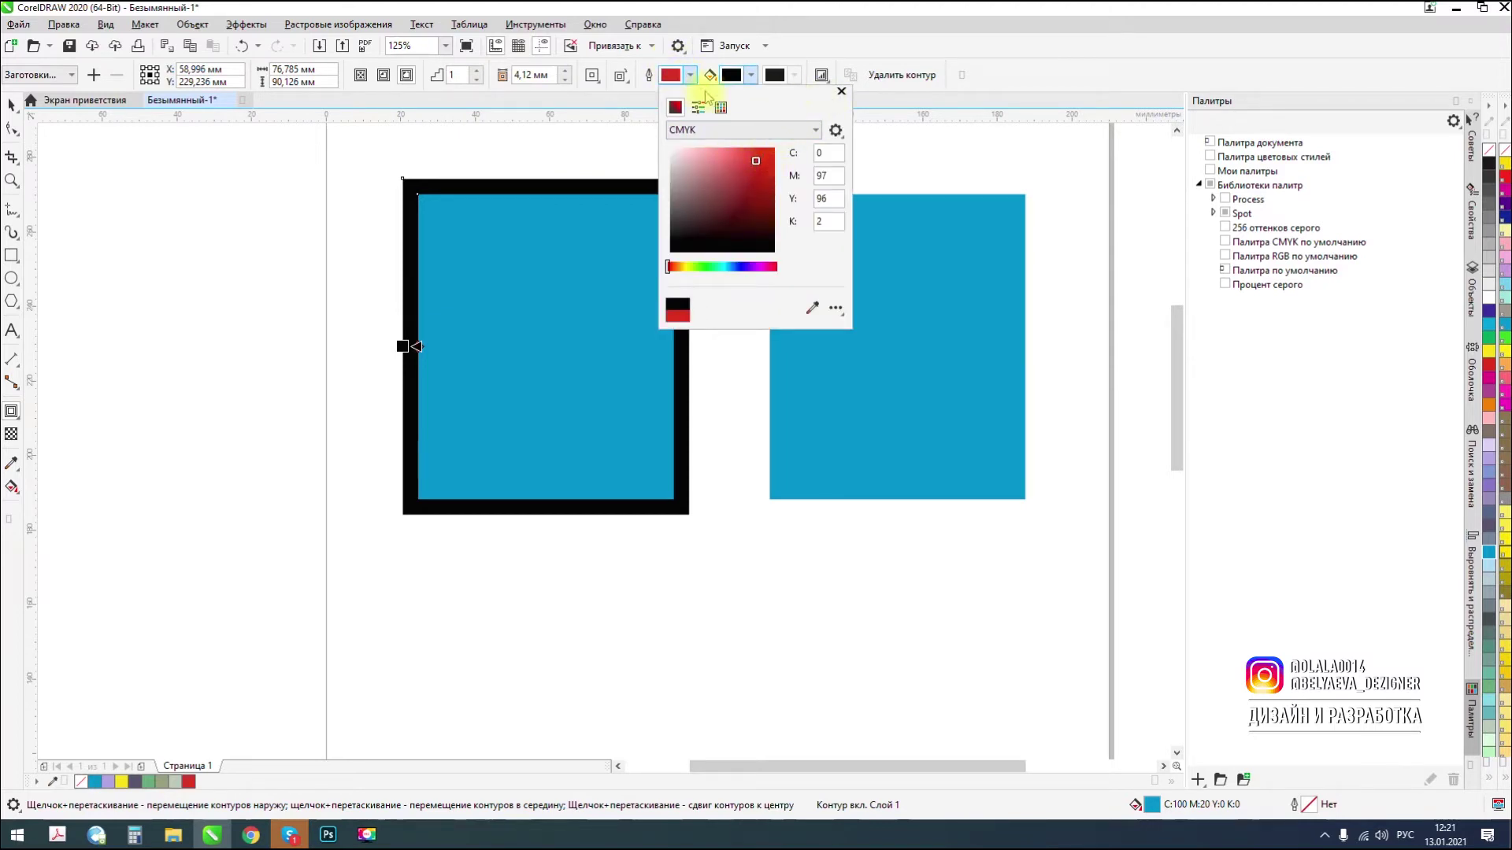
{"action": "left_click", "coordinate": [733, 76]}
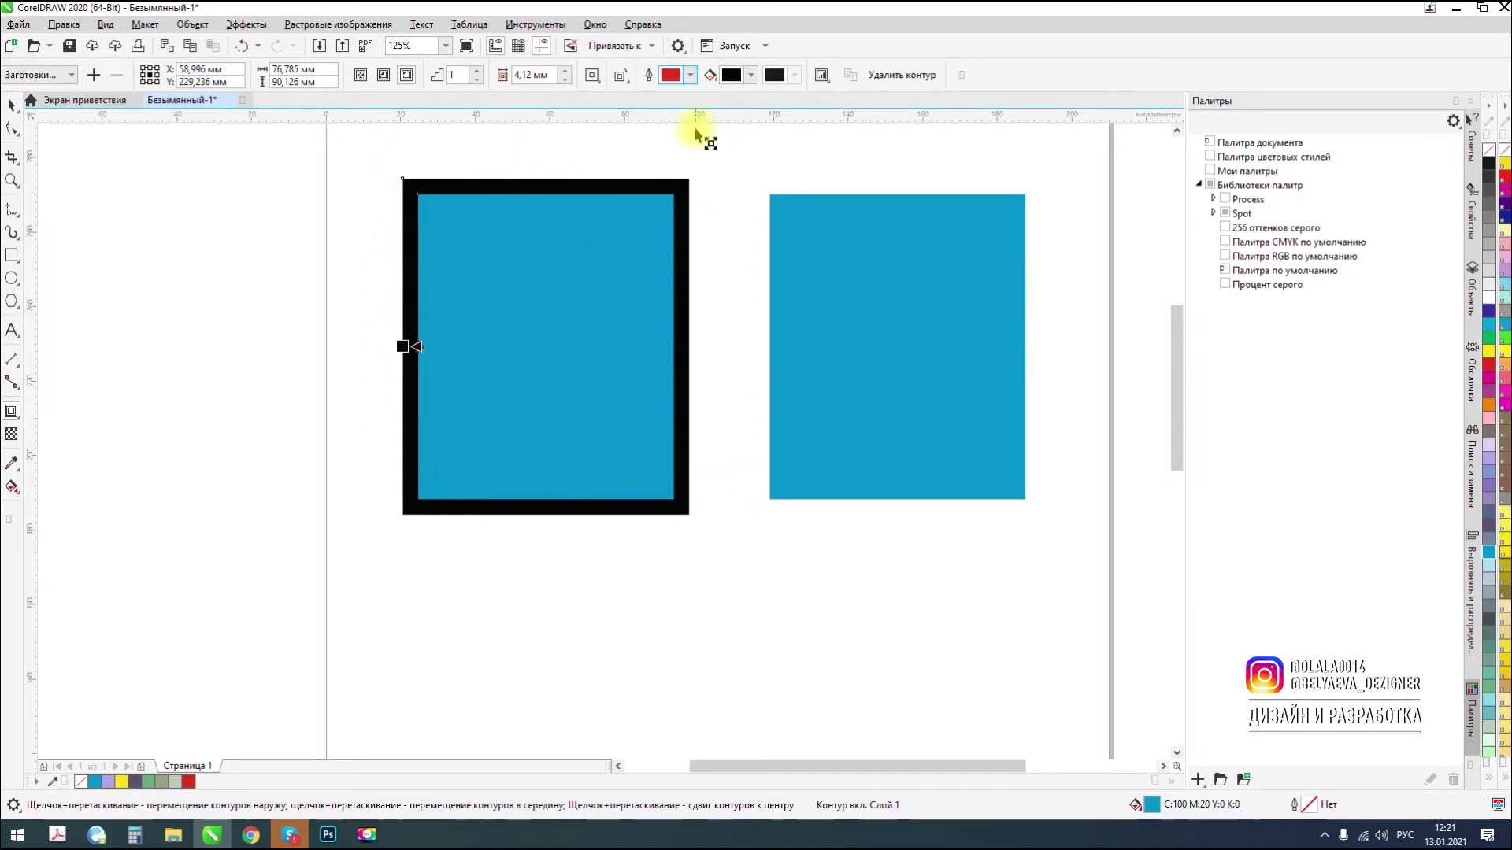
{"action": "left_click", "coordinate": [733, 75]}
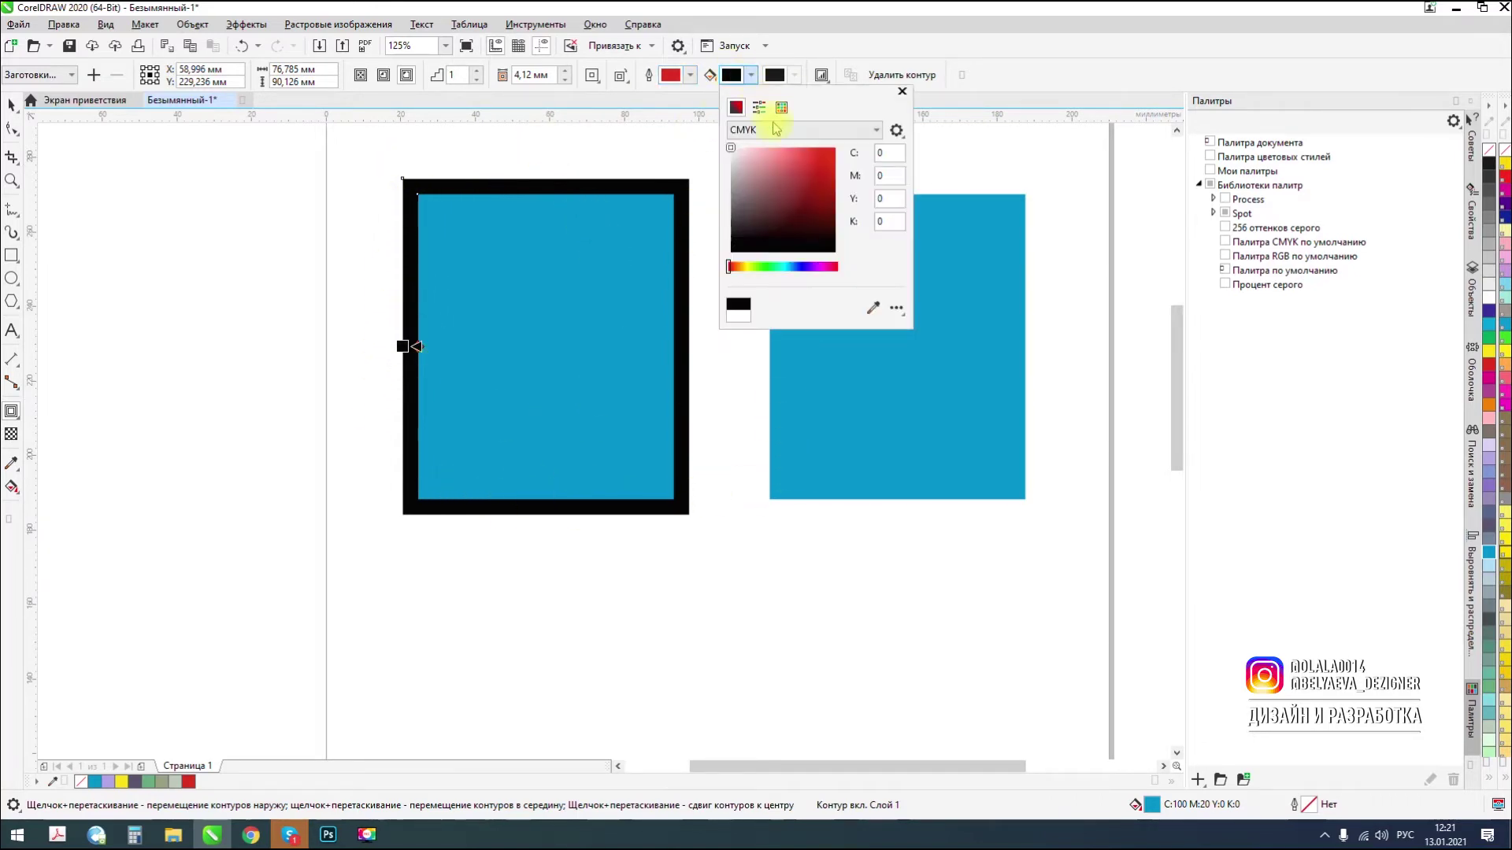
{"action": "left_click", "coordinate": [817, 162]}
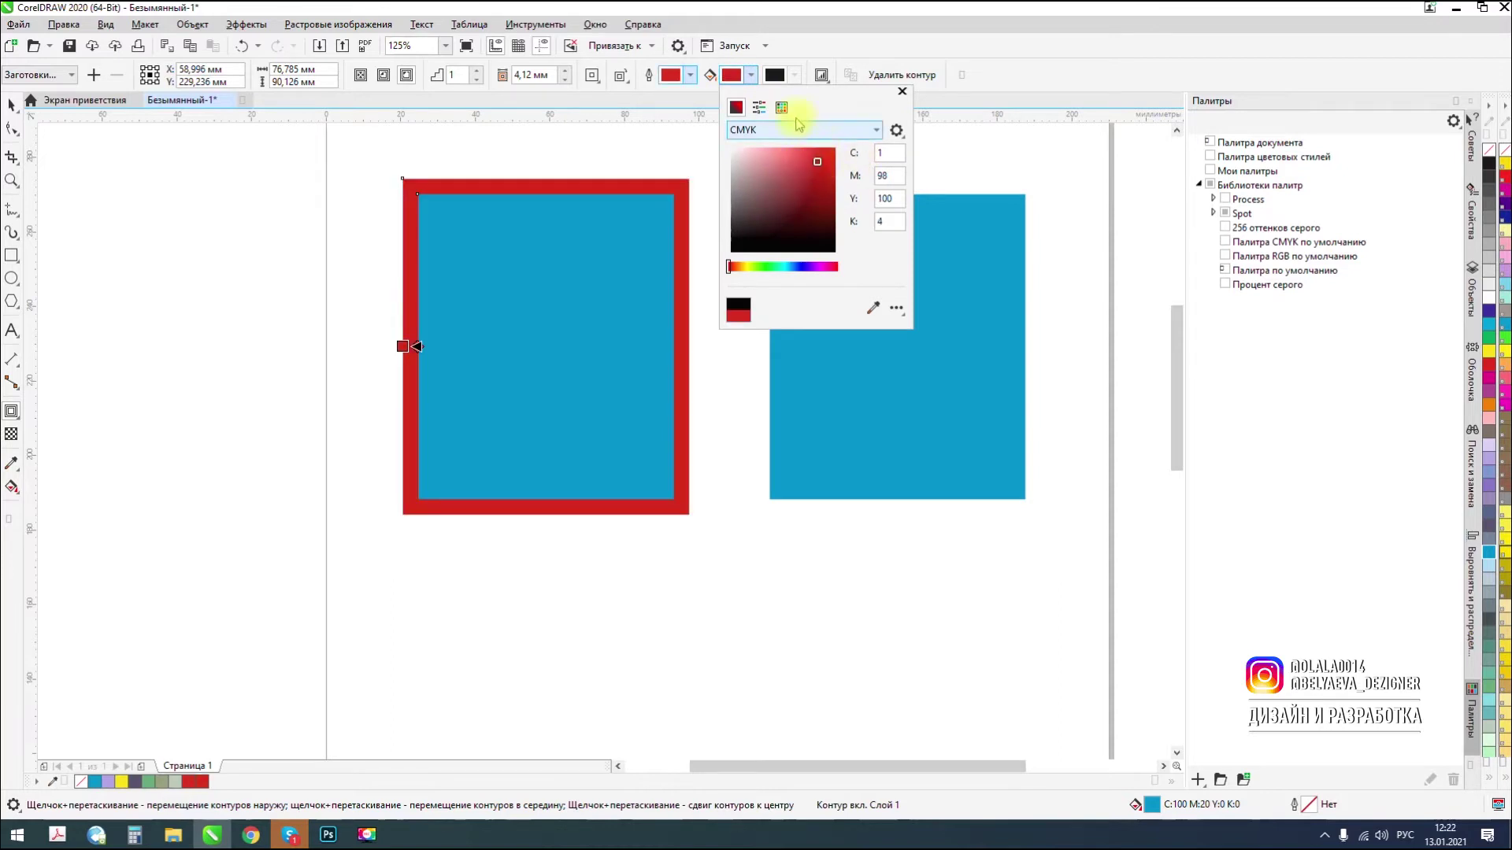
{"action": "left_click", "coordinate": [966, 91]}
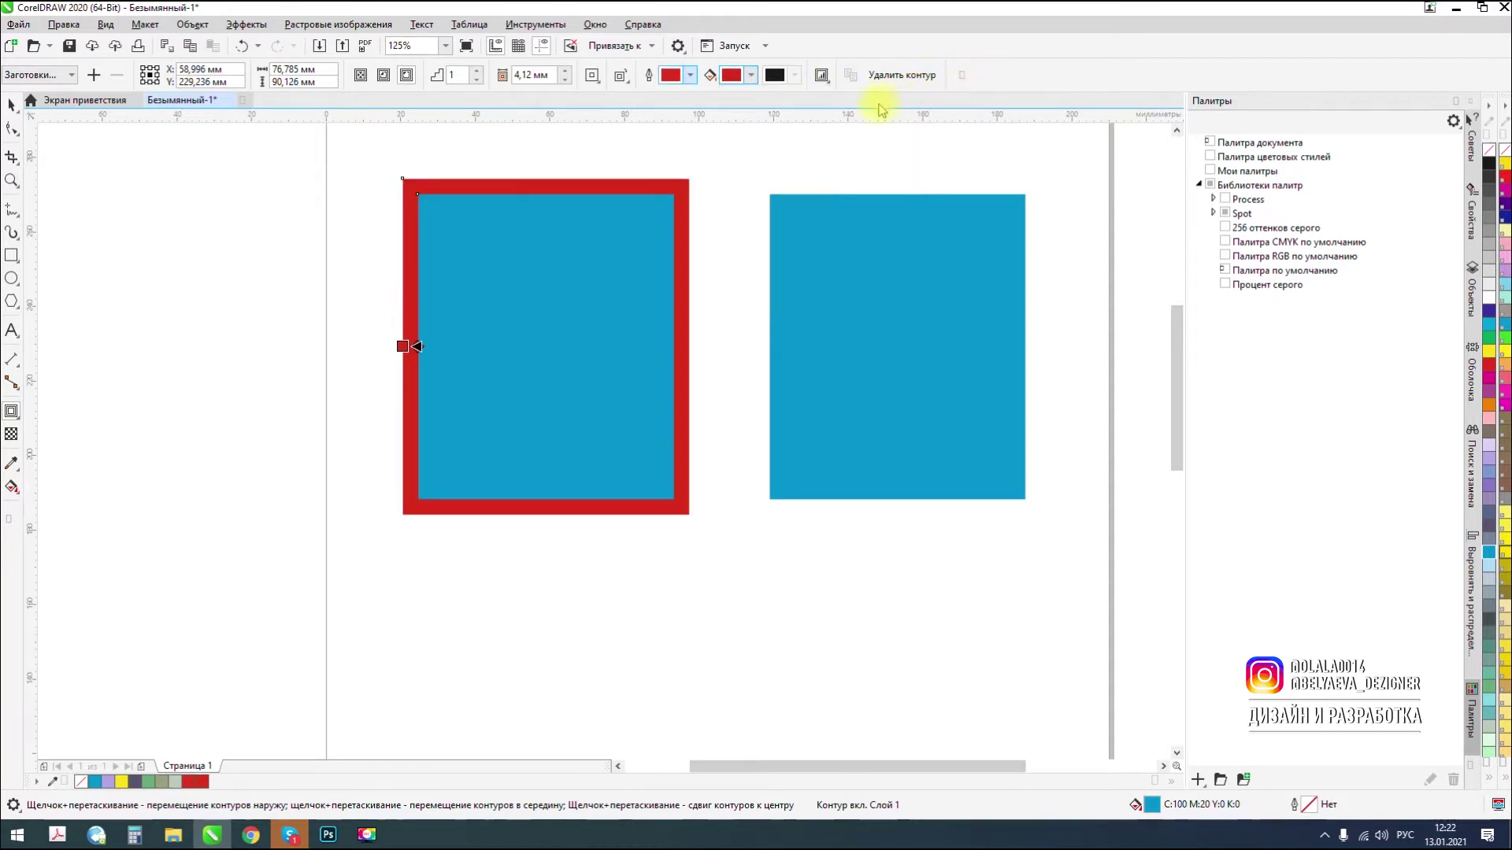
Increase the contour's linked object and colour acceleration and set its number of steps to 4.
{"action": "left_click", "coordinate": [821, 76]}
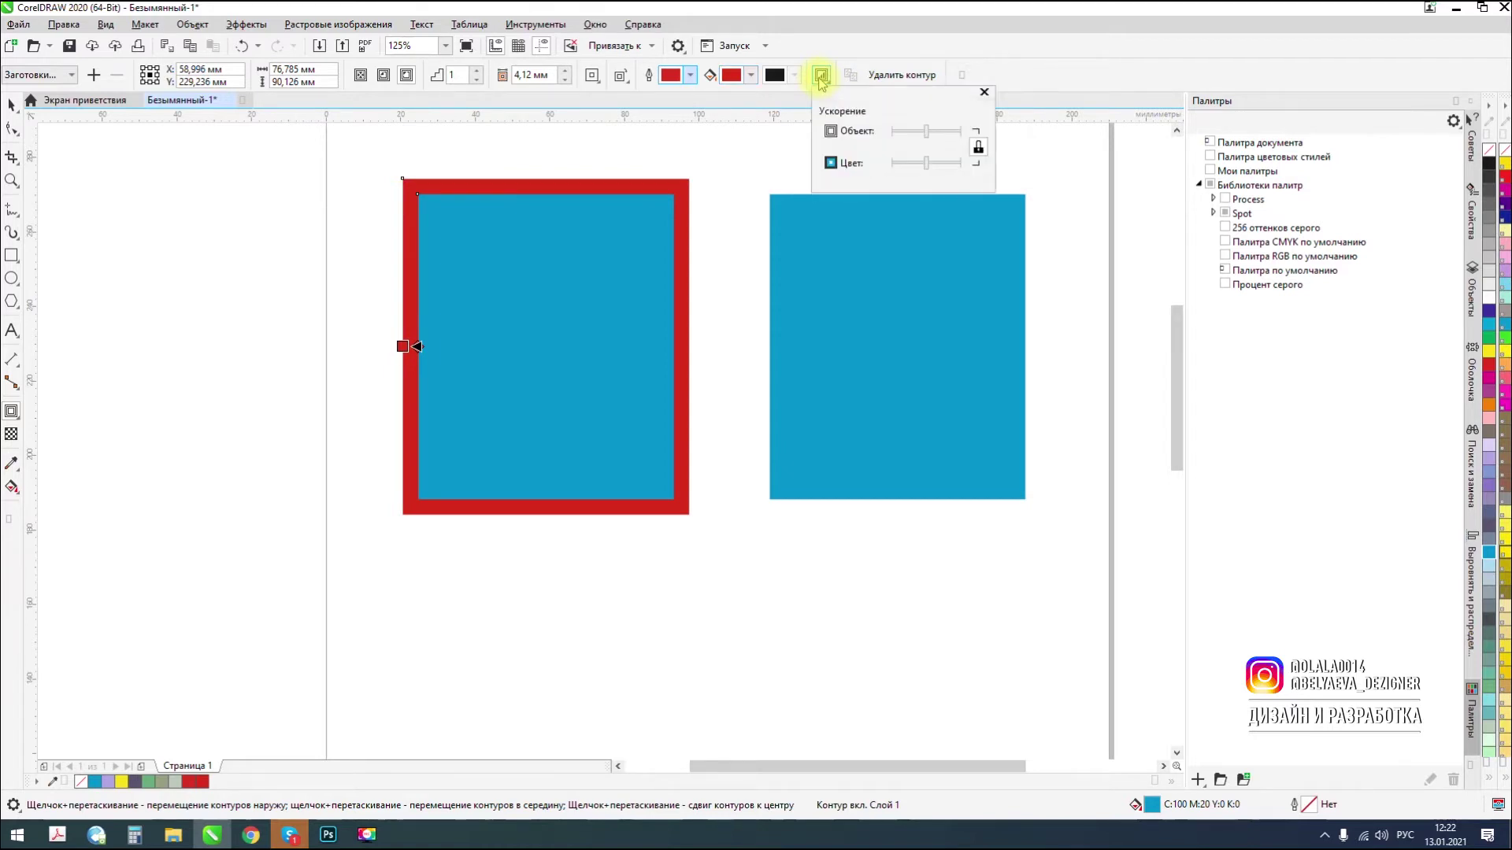
{"action": "left_click_drag", "start_coordinate": [930, 170], "coordinate": [935, 171]}
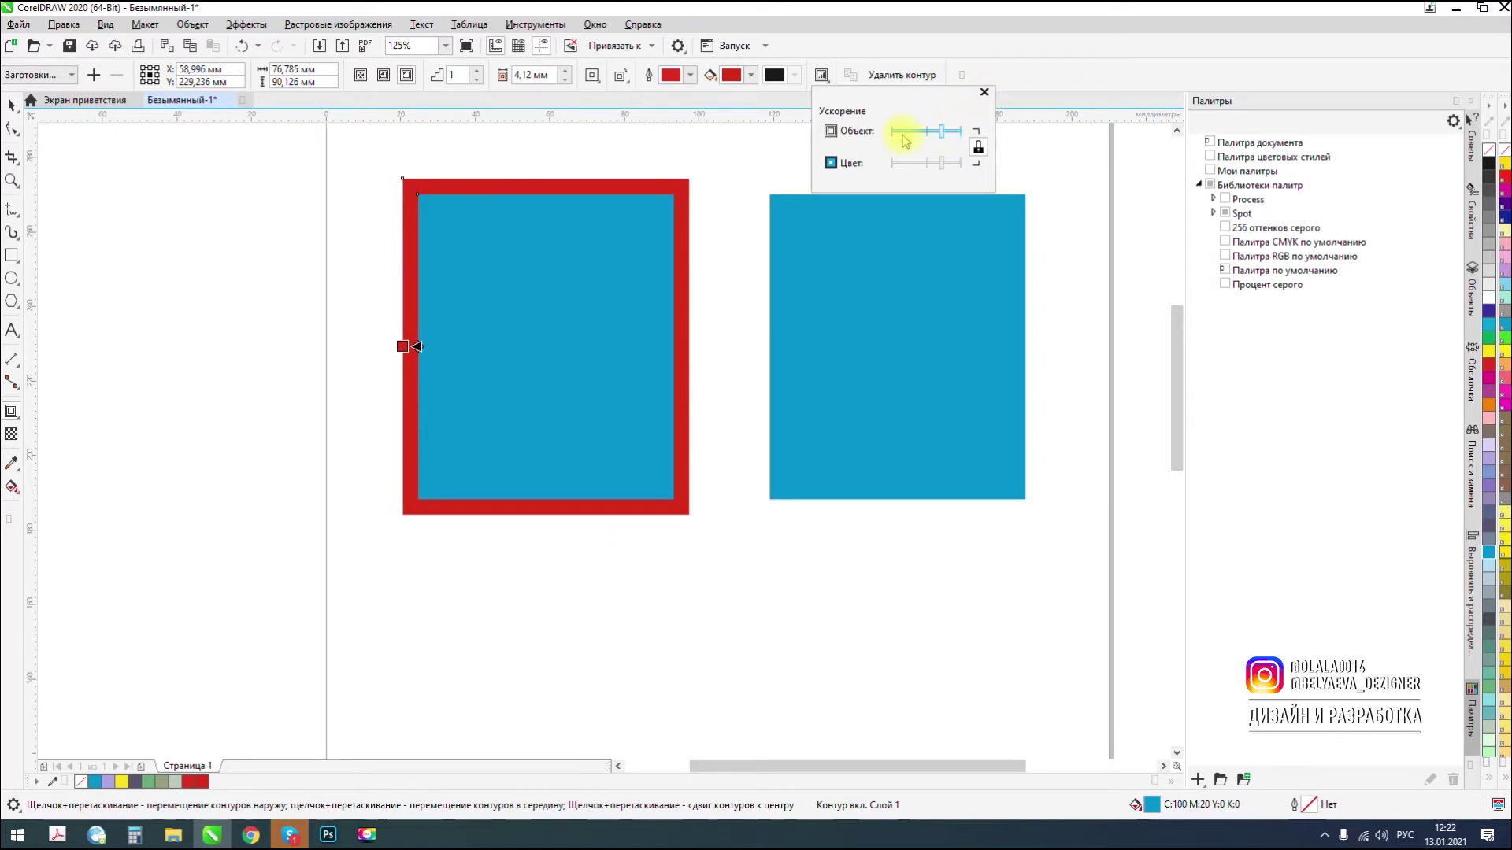
{"action": "left_click", "coordinate": [455, 75]}
{"action": "type", "text": "4"}
{"action": "key", "text": "Return"}
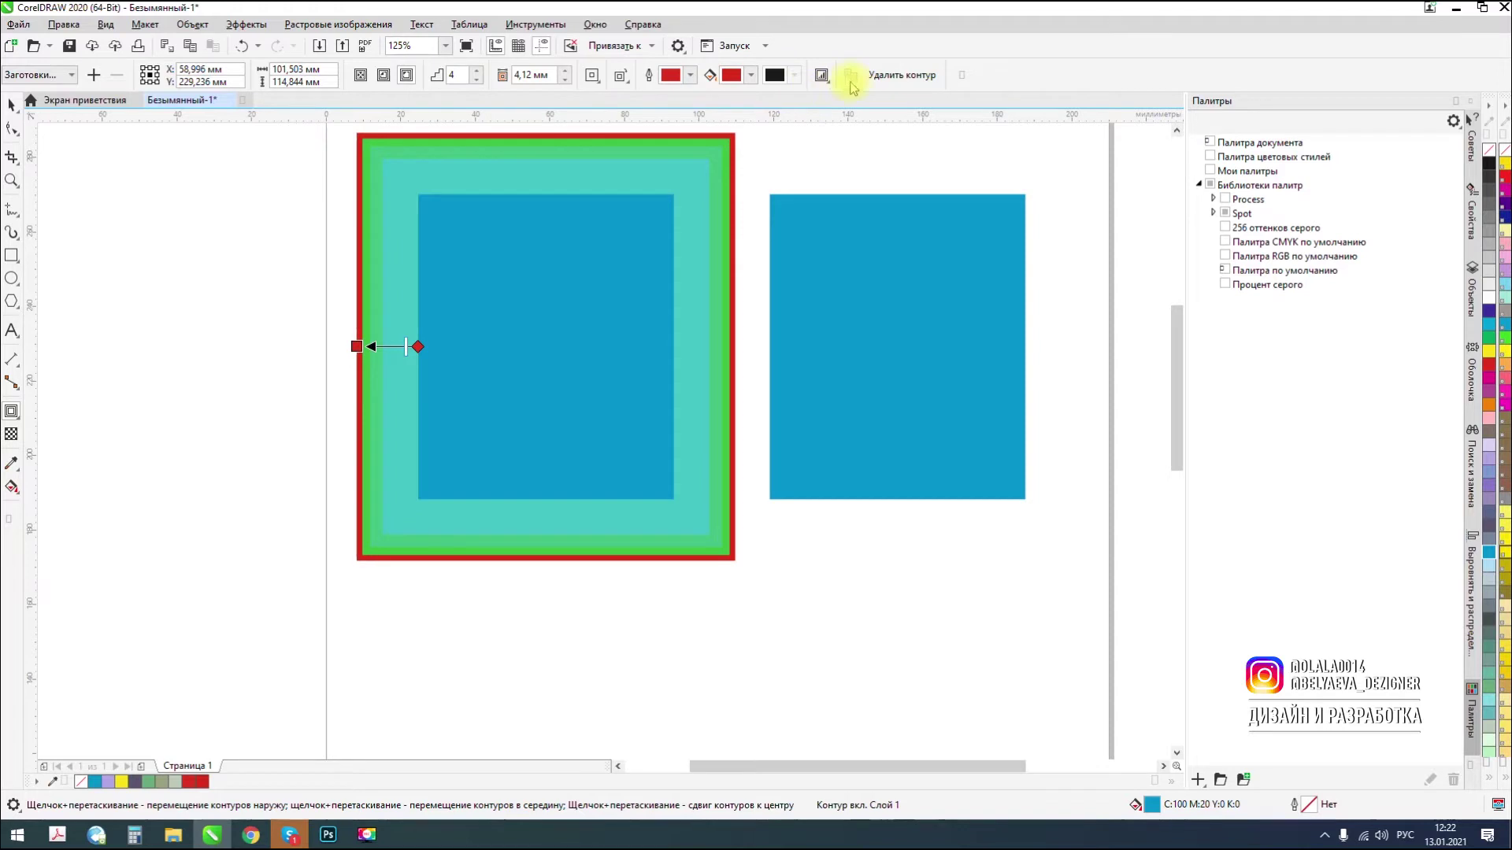
Remove the contour from the left rectangle and reapply it with an offset of 3,12 mm.
{"action": "left_click", "coordinate": [903, 76]}
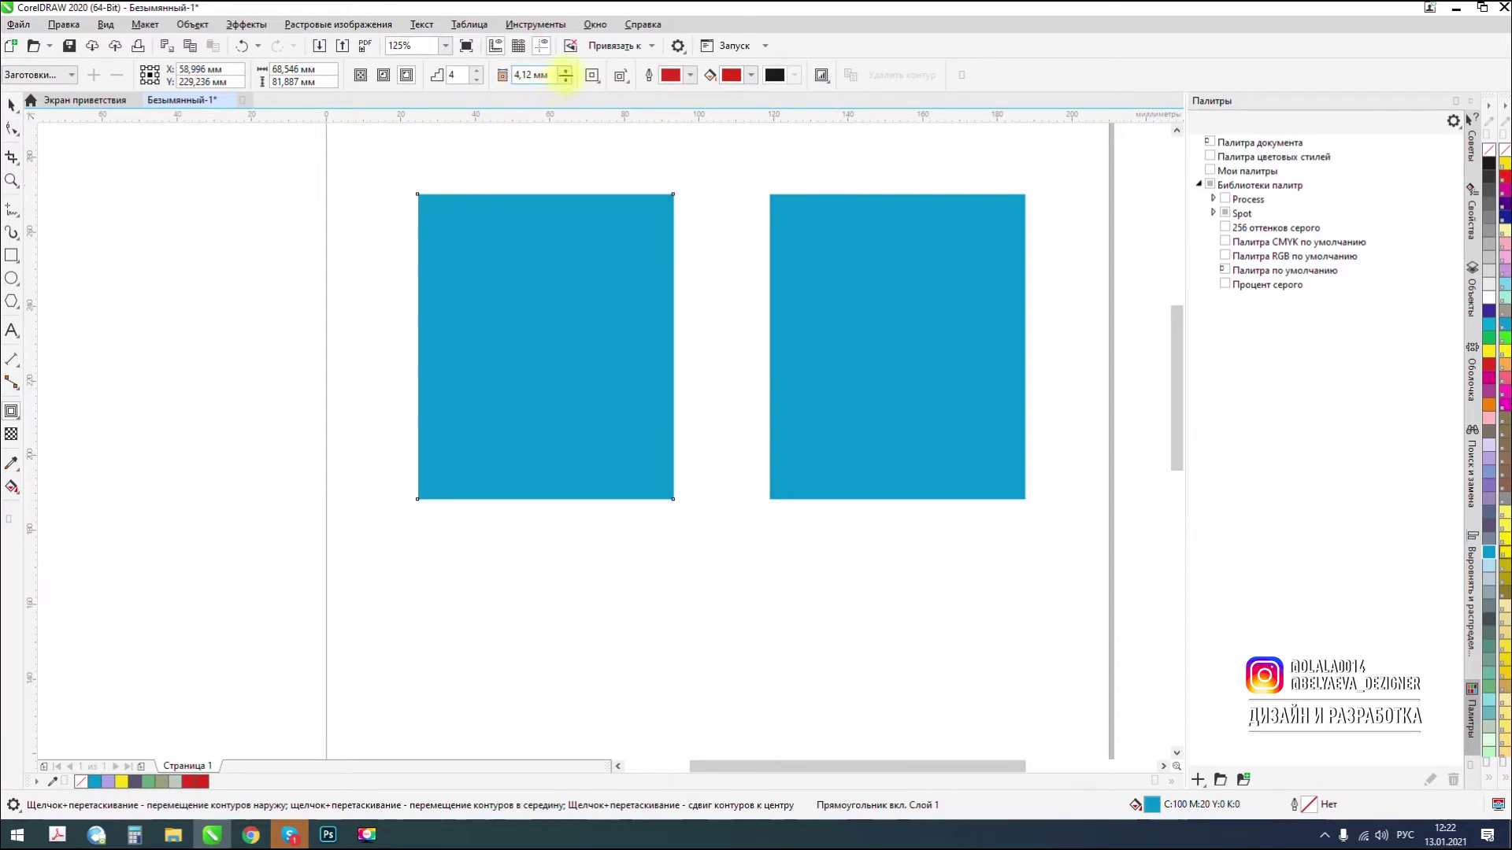
{"action": "left_click", "coordinate": [567, 80]}
{"action": "left_click", "coordinate": [566, 79]}
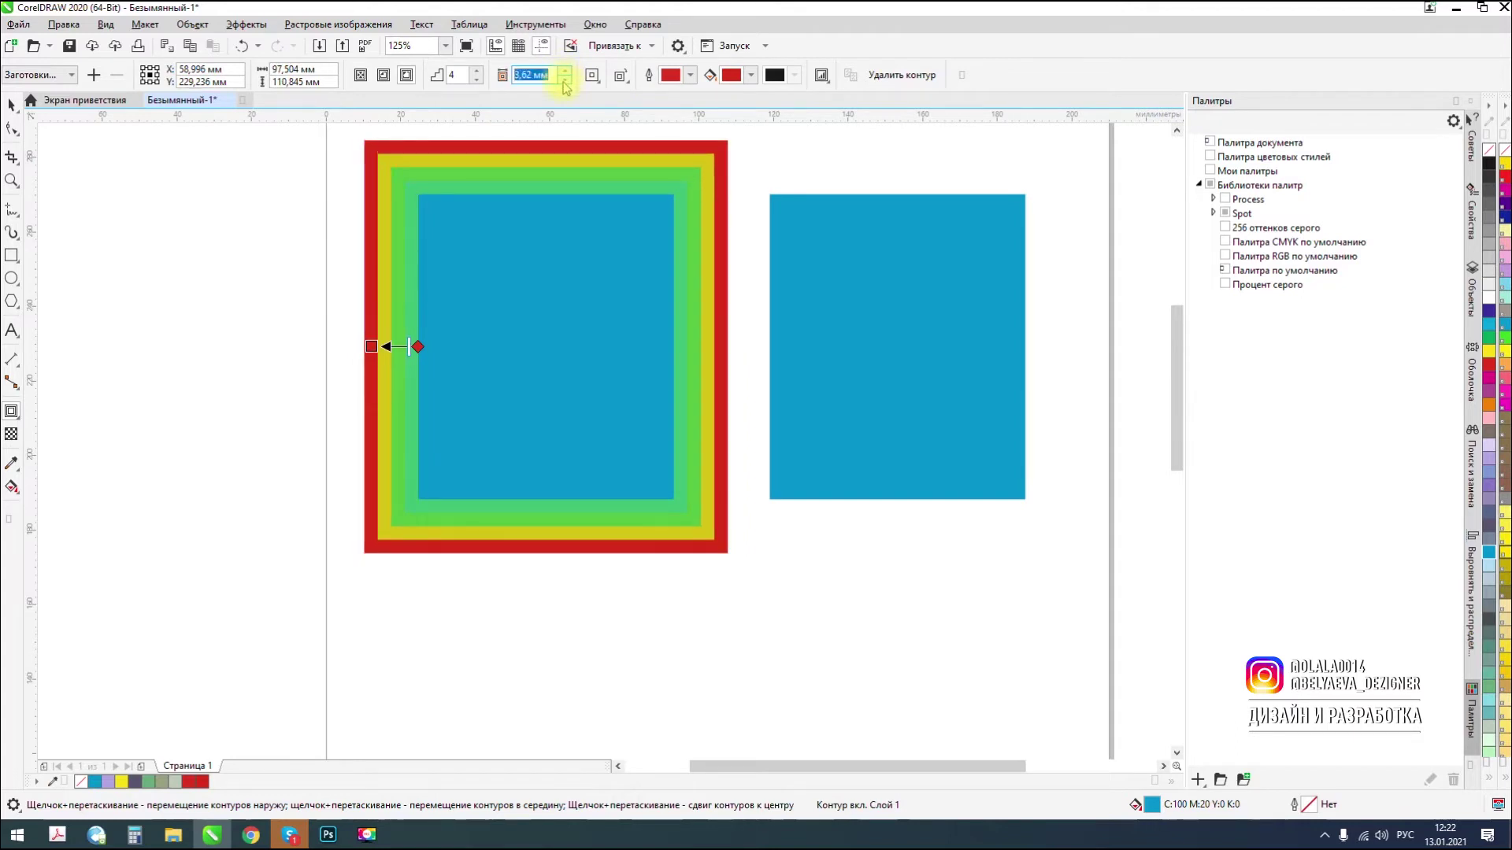
{"action": "left_click", "coordinate": [564, 80]}
Reduce the left rectangle's contour to 1 step.
{"action": "left_click", "coordinate": [476, 81]}
{"action": "left_click", "coordinate": [475, 80]}
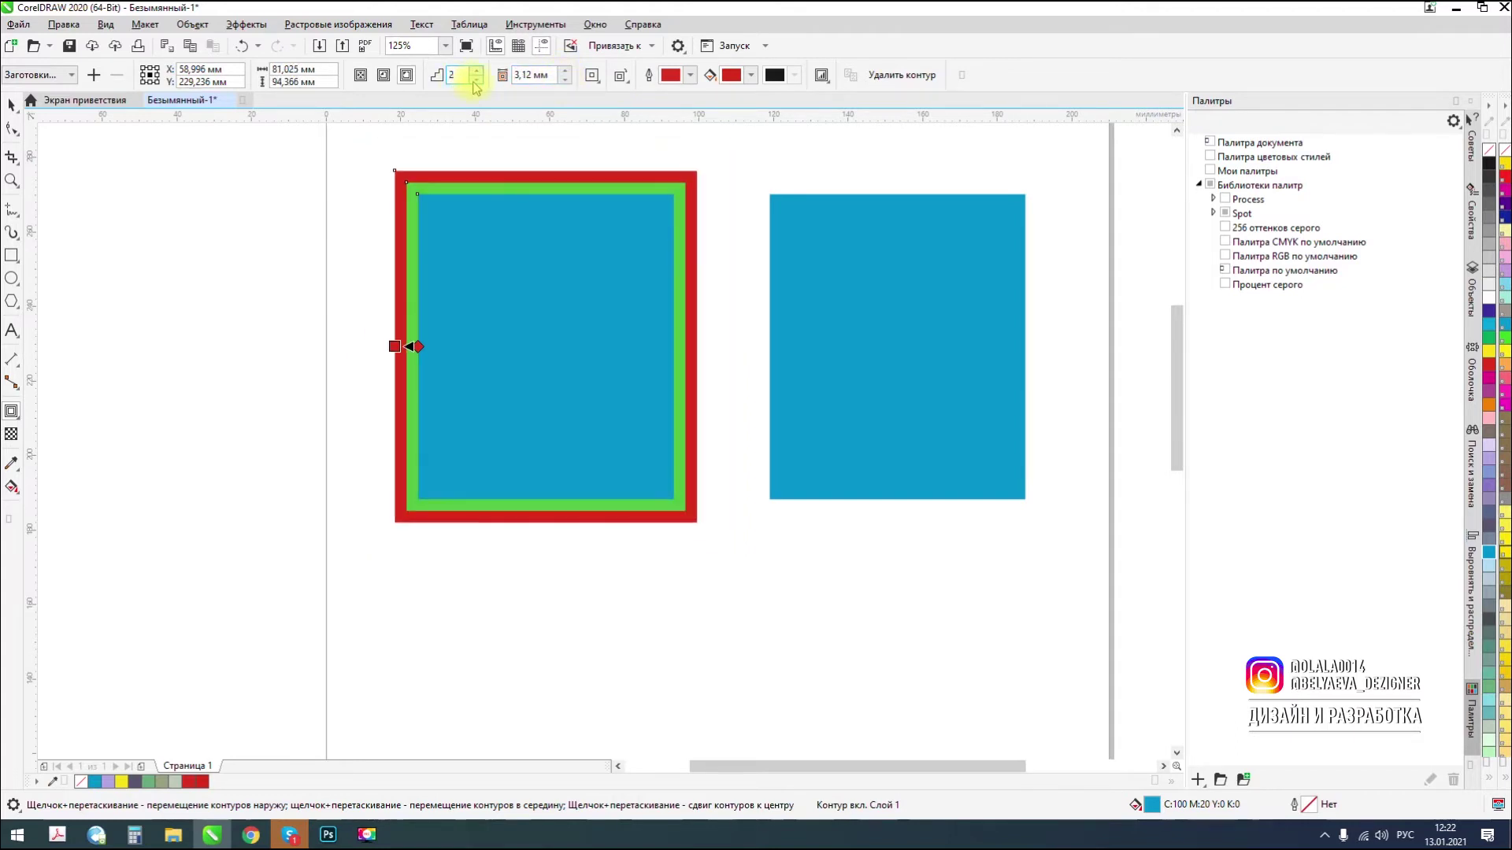
{"action": "left_click", "coordinate": [476, 80]}
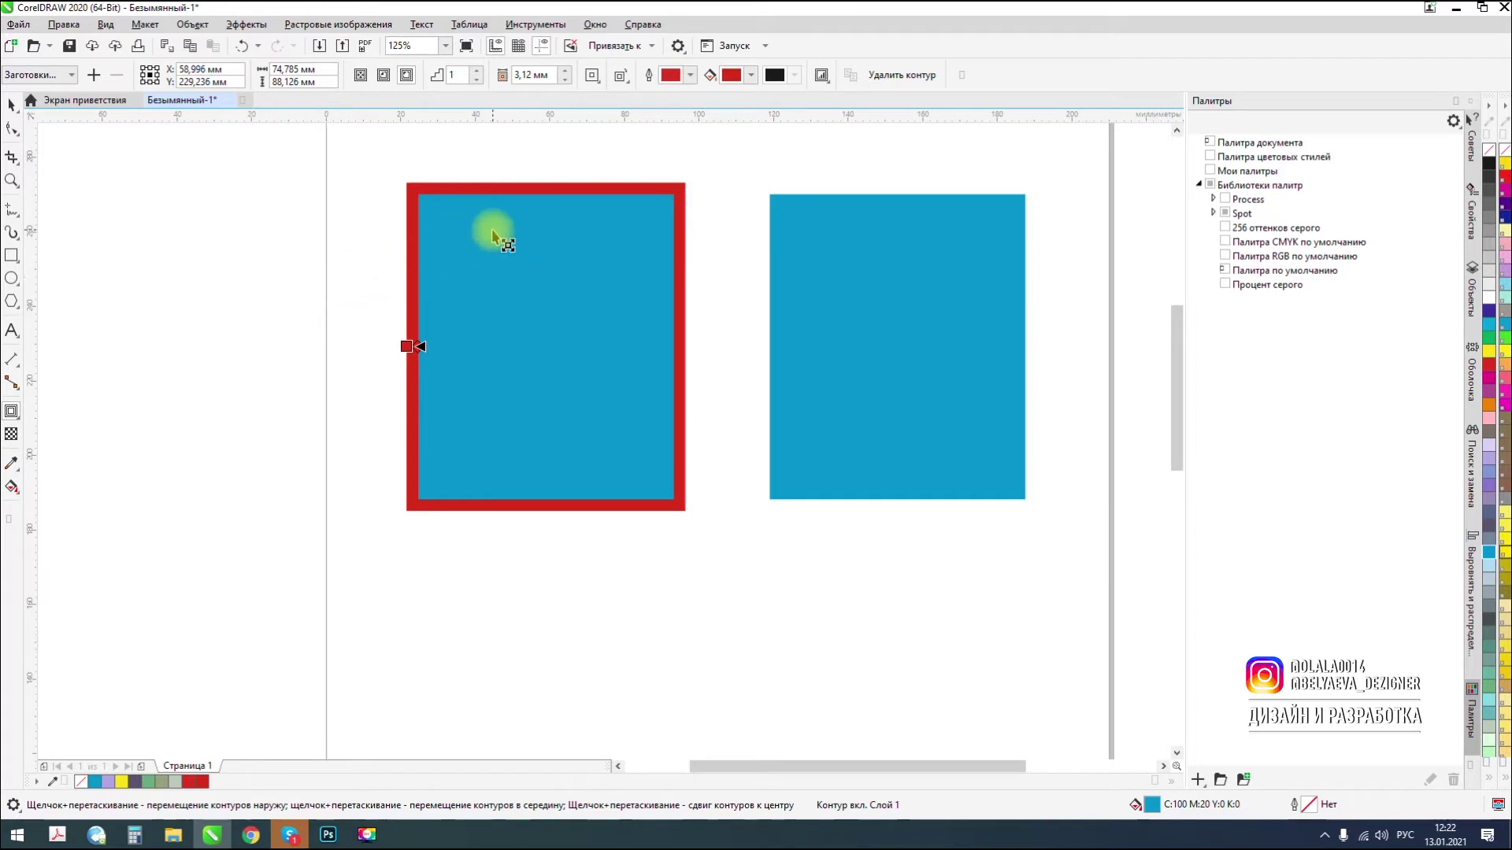
{"action": "scroll", "coordinate": [477, 260], "scroll_direction": "up", "scroll_amount": 3}
{"action": "scroll", "coordinate": [471, 284], "scroll_direction": "down", "scroll_amount": 2}
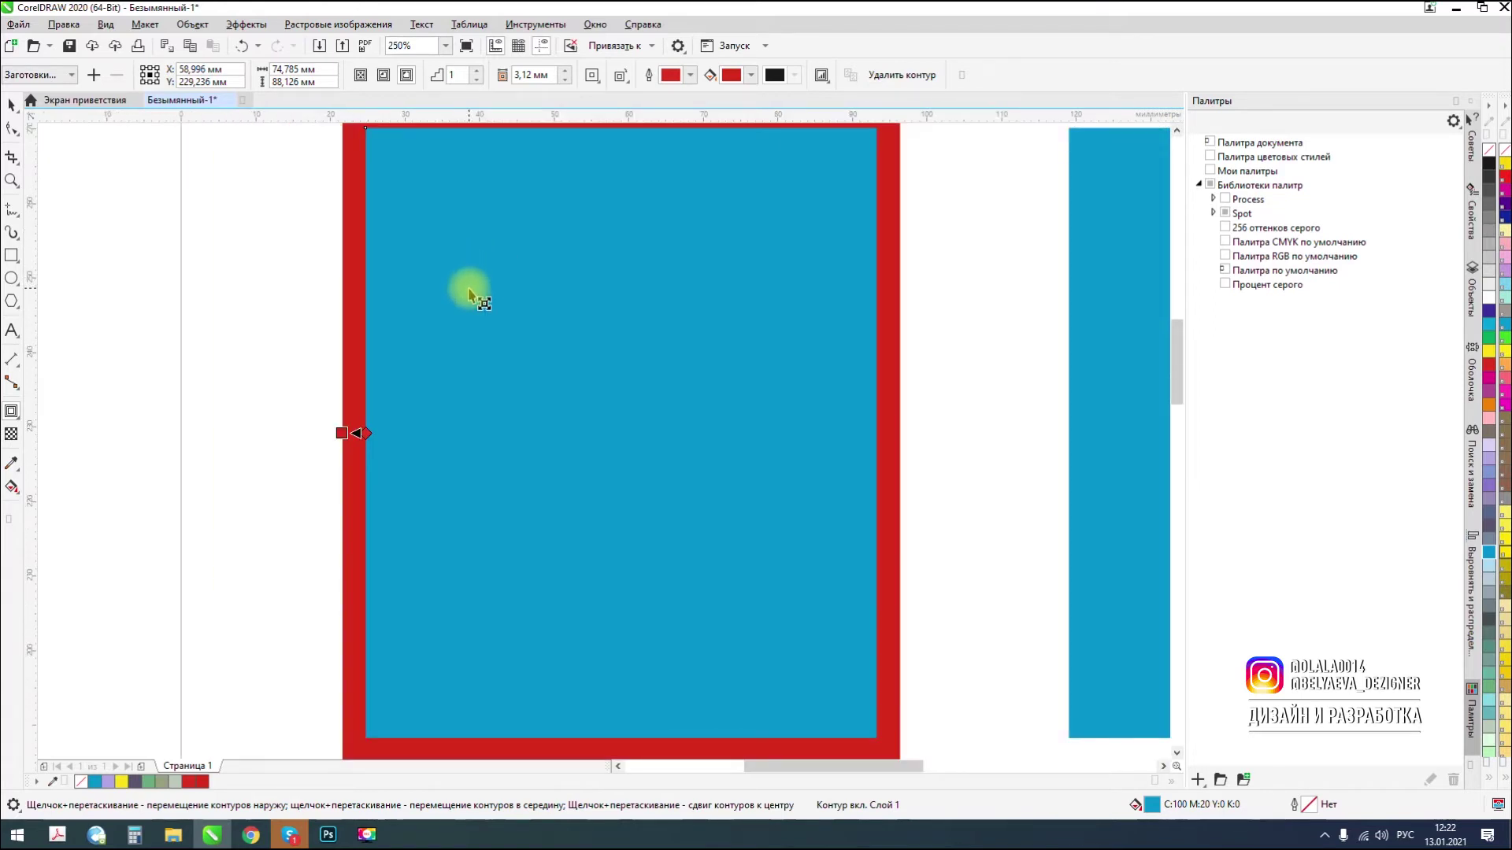
{"action": "scroll", "coordinate": [449, 307], "scroll_direction": "down", "scroll_amount": 2}
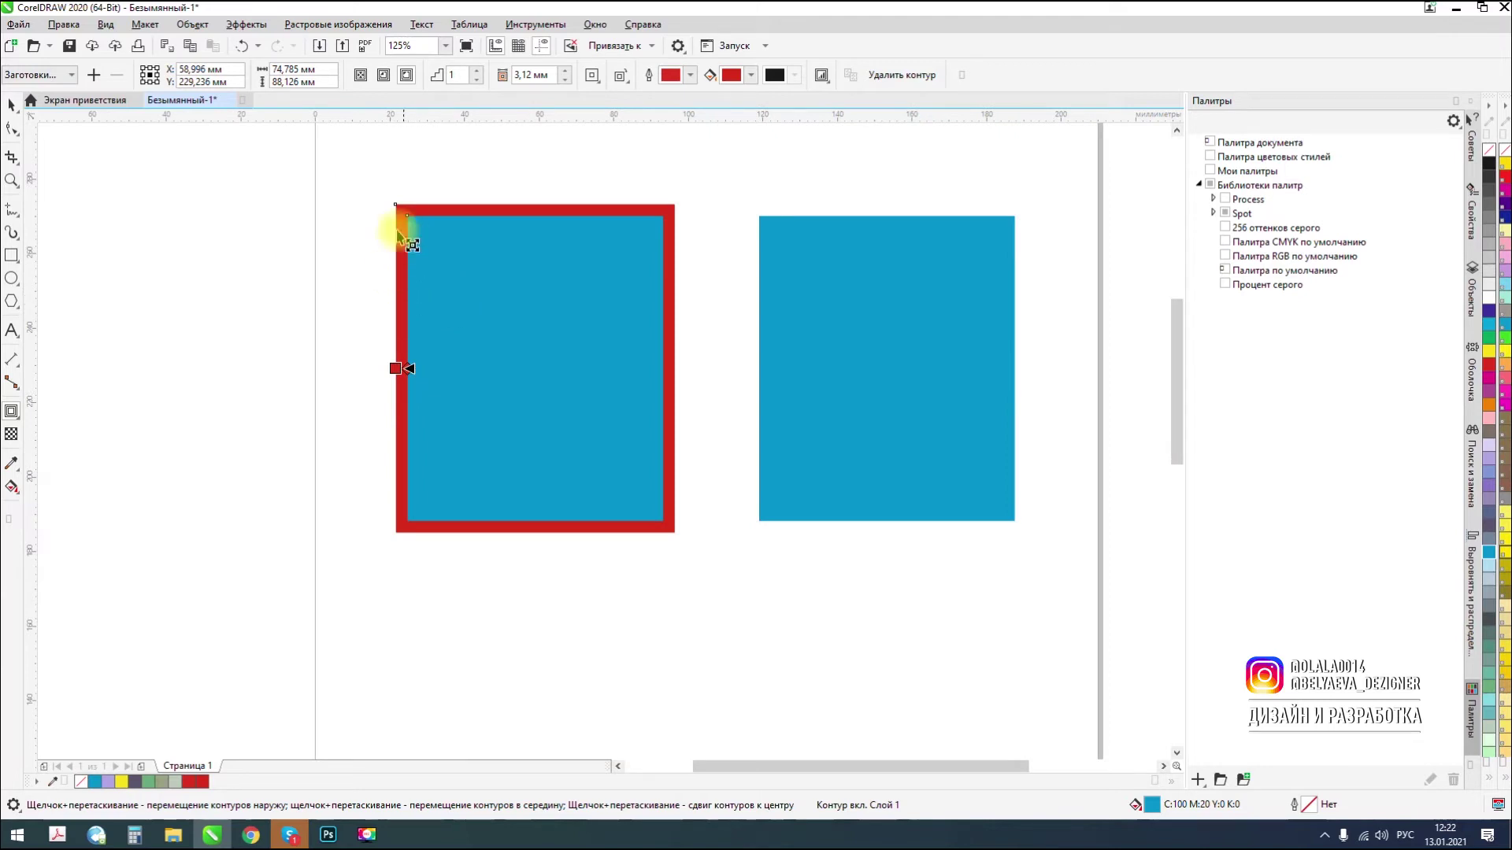
{"action": "scroll", "coordinate": [441, 233], "scroll_direction": "up", "scroll_amount": 2}
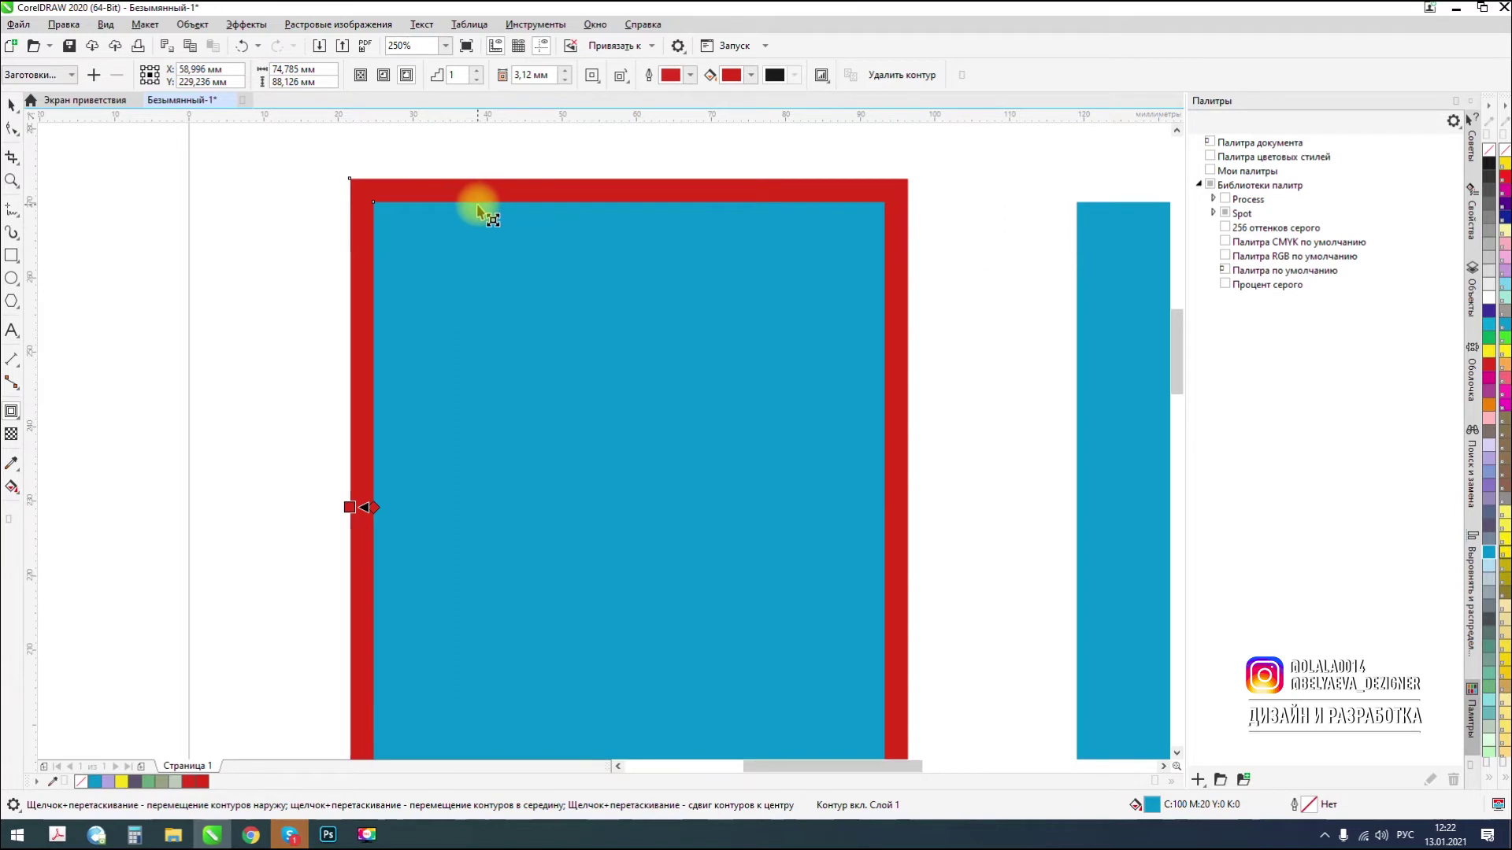
{"action": "scroll", "coordinate": [386, 217], "scroll_direction": "down", "scroll_amount": 2}
{"action": "scroll", "coordinate": [386, 220], "scroll_direction": "up", "scroll_amount": 2}
Break the red contour apart from the blue rectangle with Разъединить Контур.
{"action": "key", "text": "space"}
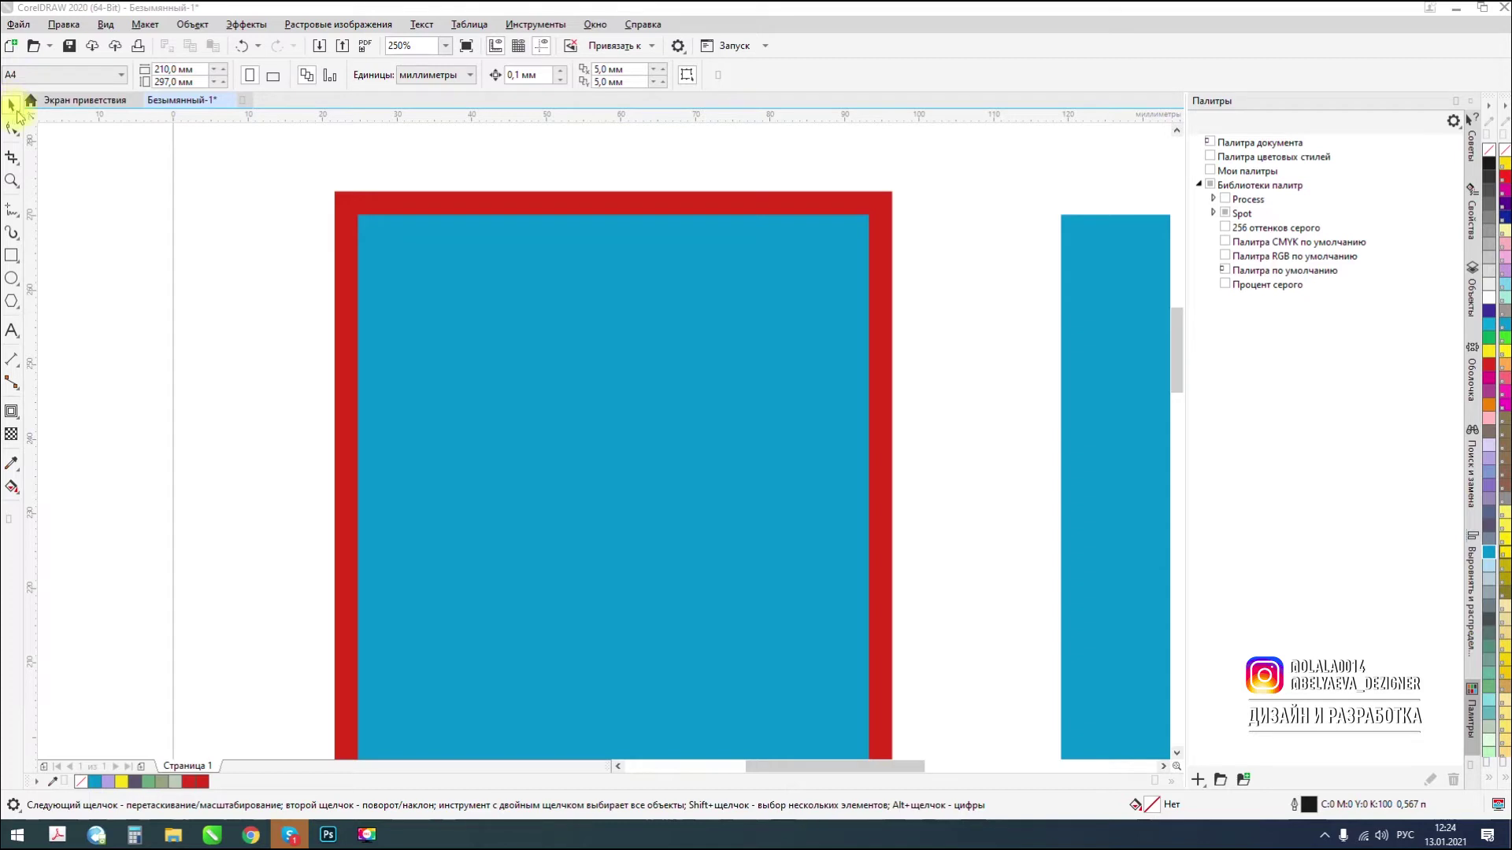
{"action": "right_click", "coordinate": [353, 210]}
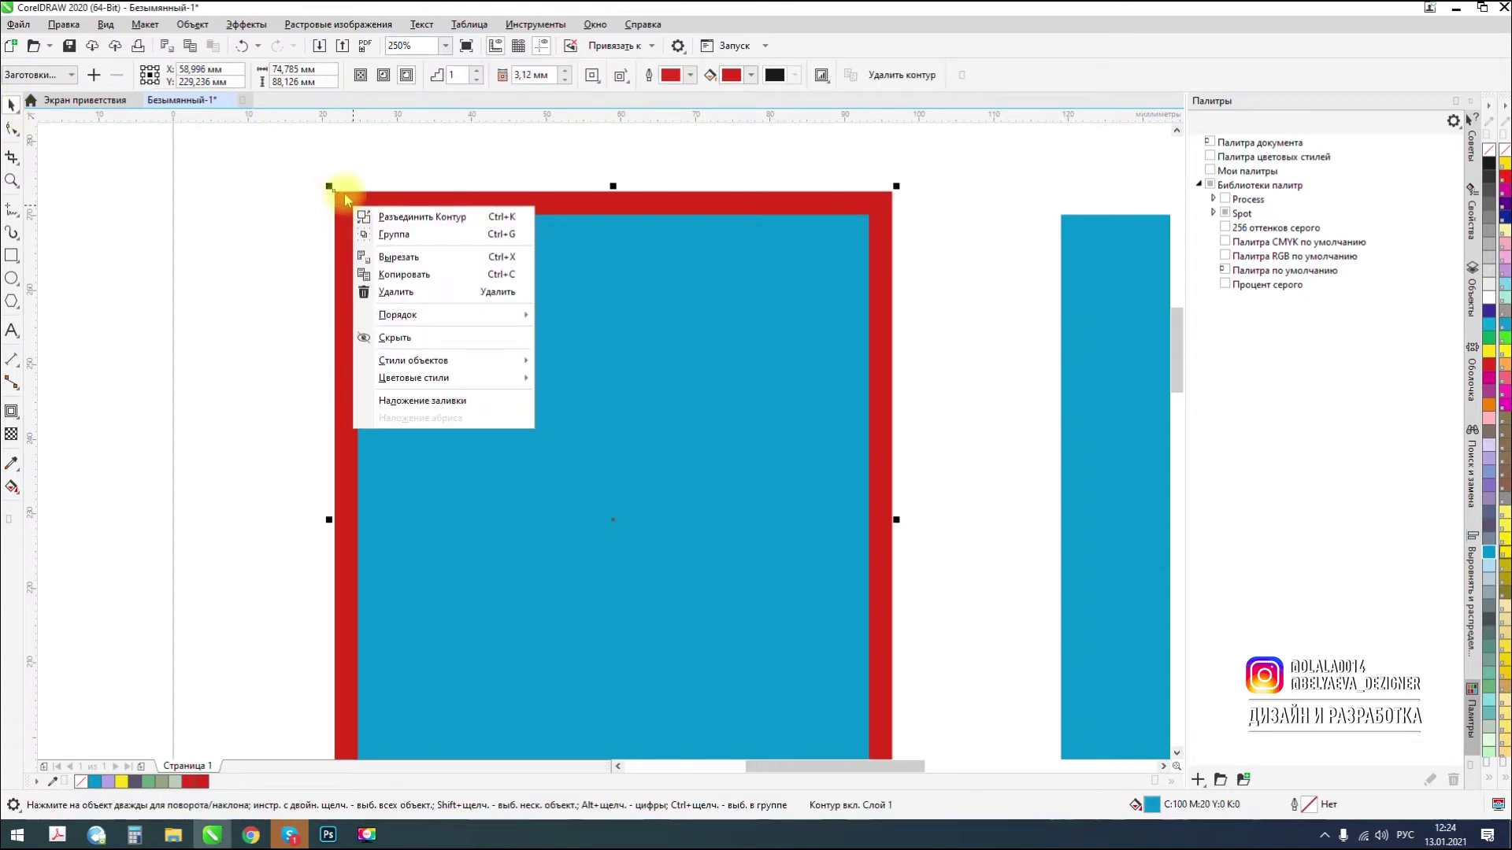
{"action": "left_click", "coordinate": [397, 217]}
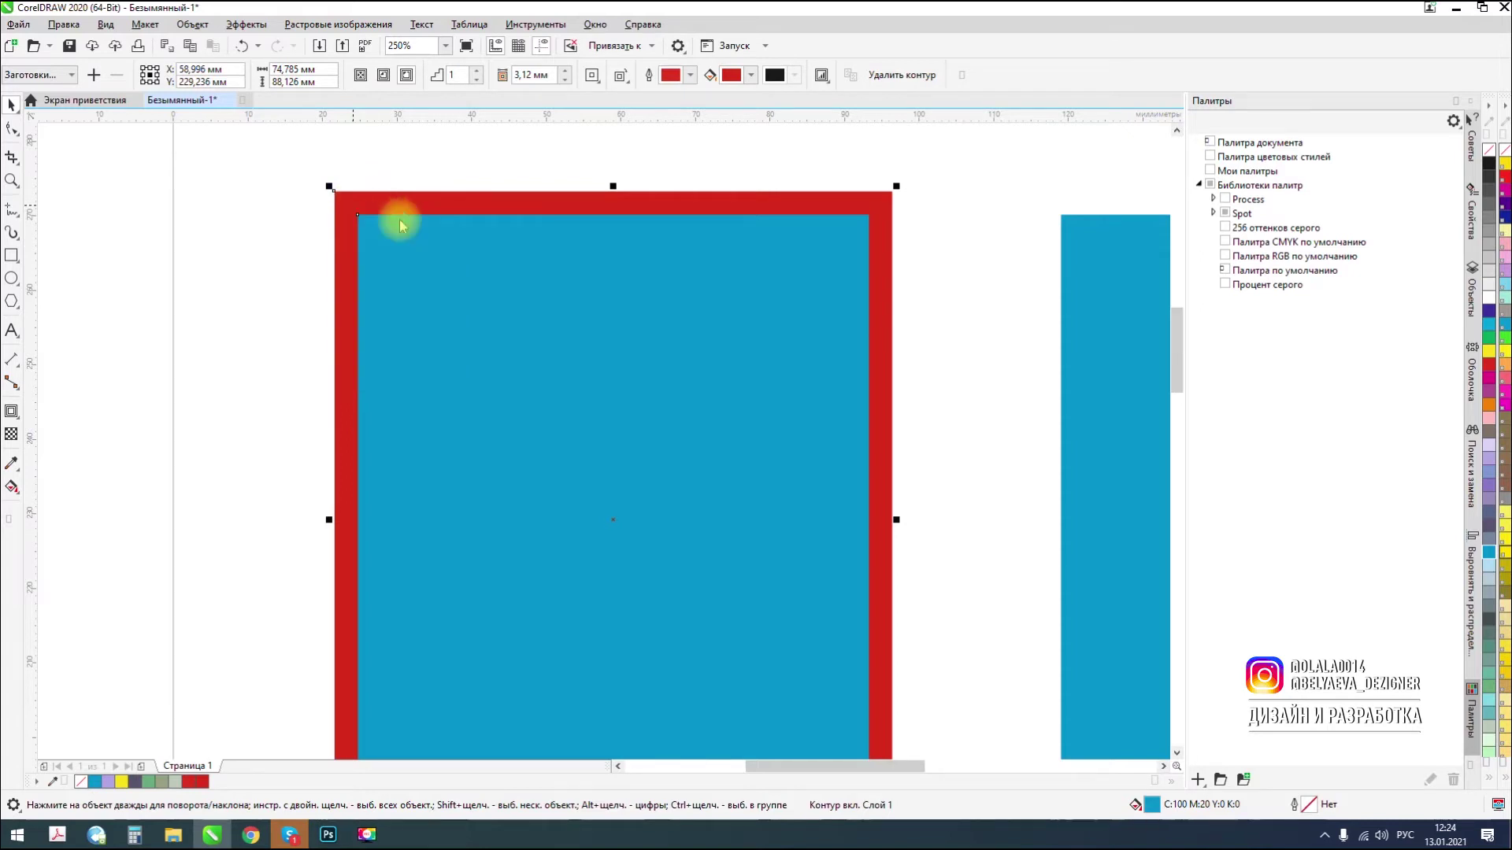
Move the separated blue rectangle horizontally off the red one to the page's left edge, and undo the move.
{"action": "left_click", "coordinate": [418, 270]}
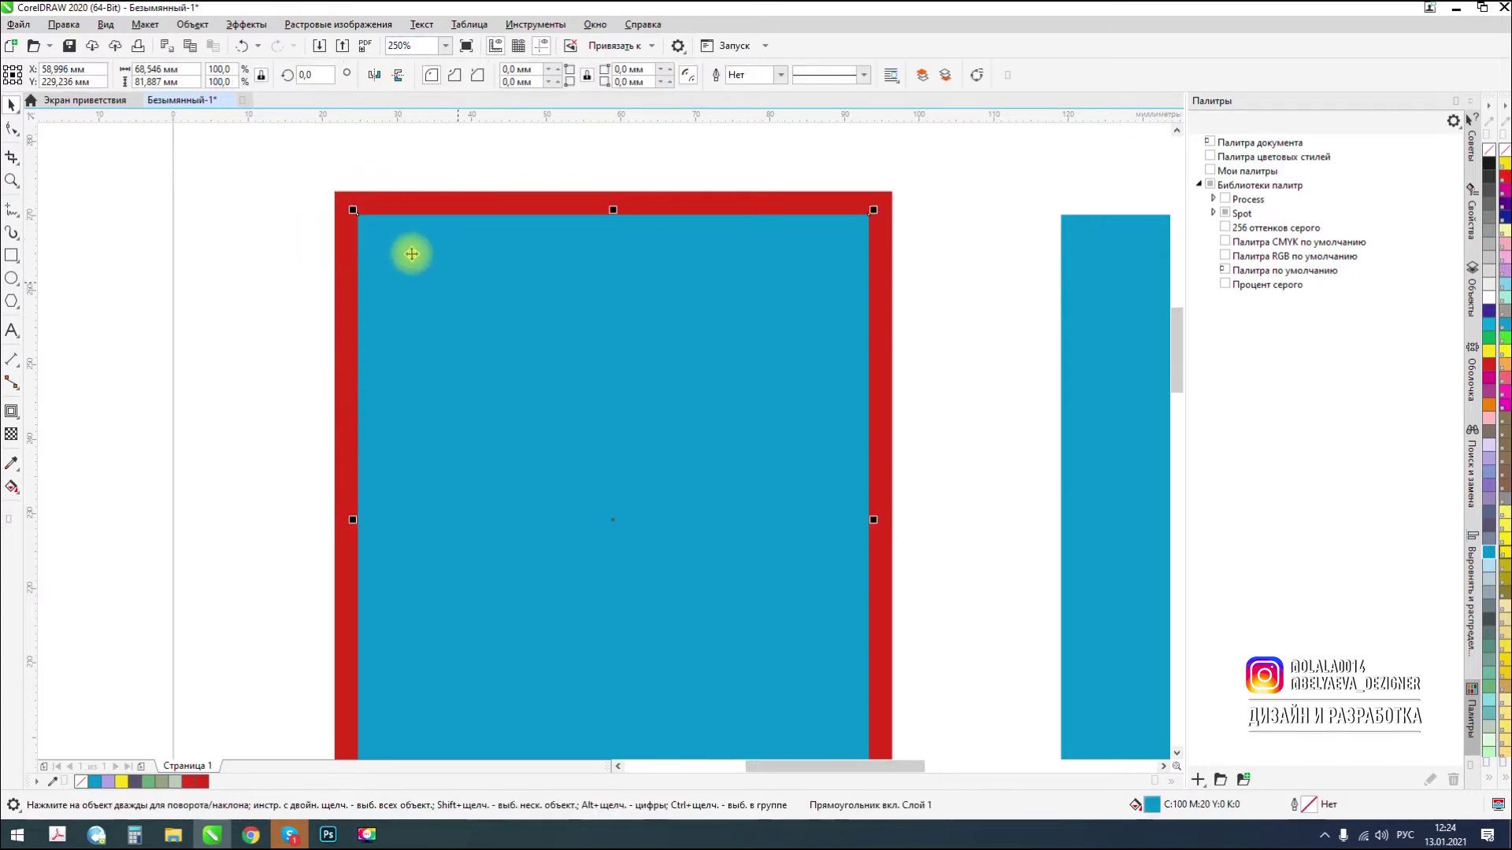
{"action": "left_click", "coordinate": [381, 203]}
{"action": "left_click", "coordinate": [506, 347]}
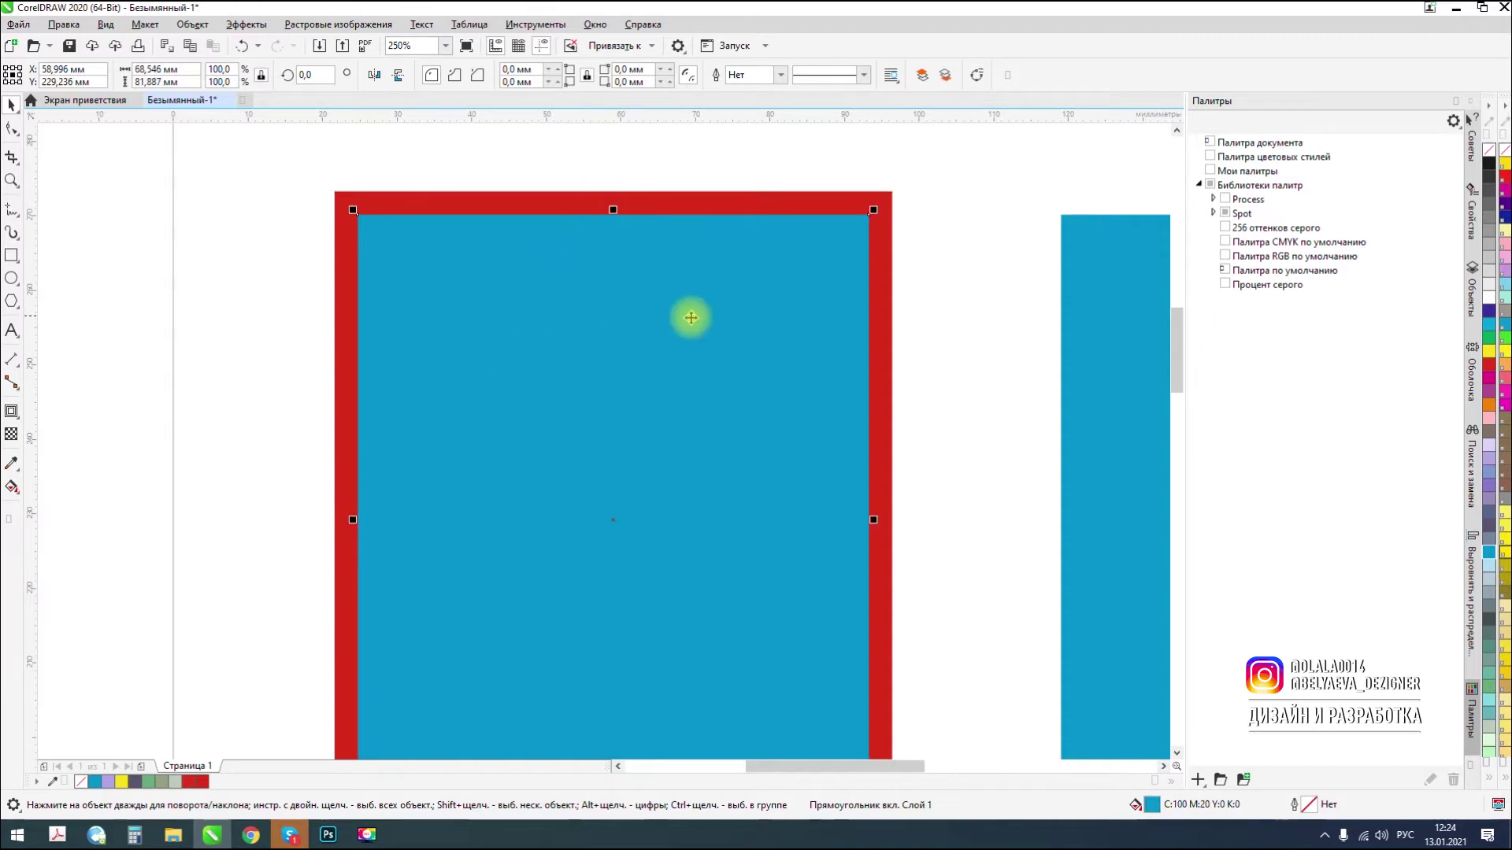
{"action": "left_click_drag", "start_coordinate": [650, 328], "coordinate": [193, 320]}
{"action": "scroll", "coordinate": [716, 287], "scroll_direction": "down", "scroll_amount": 4}
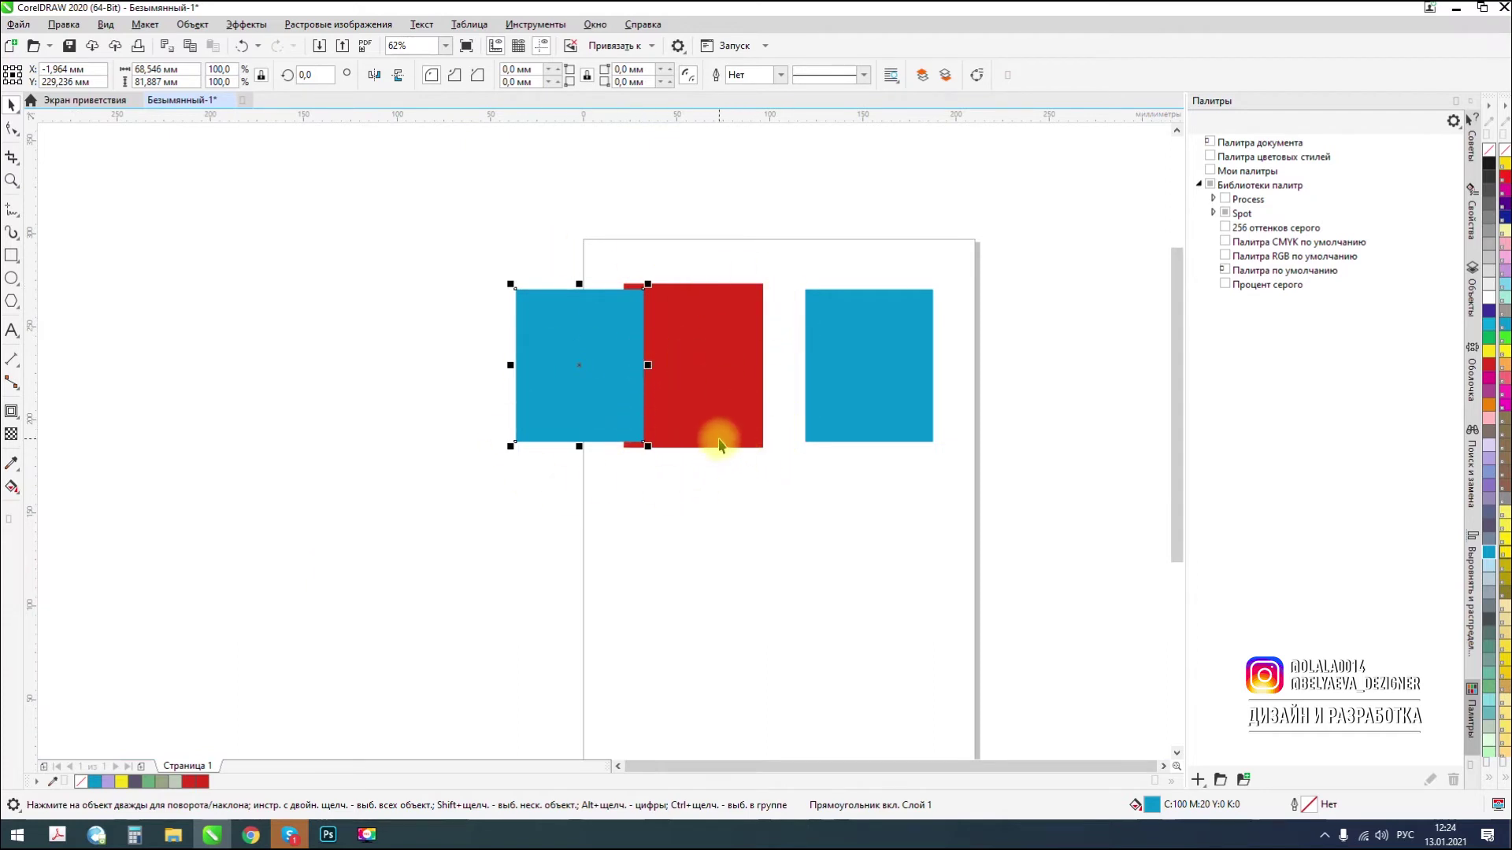
{"action": "scroll", "coordinate": [675, 329], "scroll_direction": "up", "scroll_amount": 2}
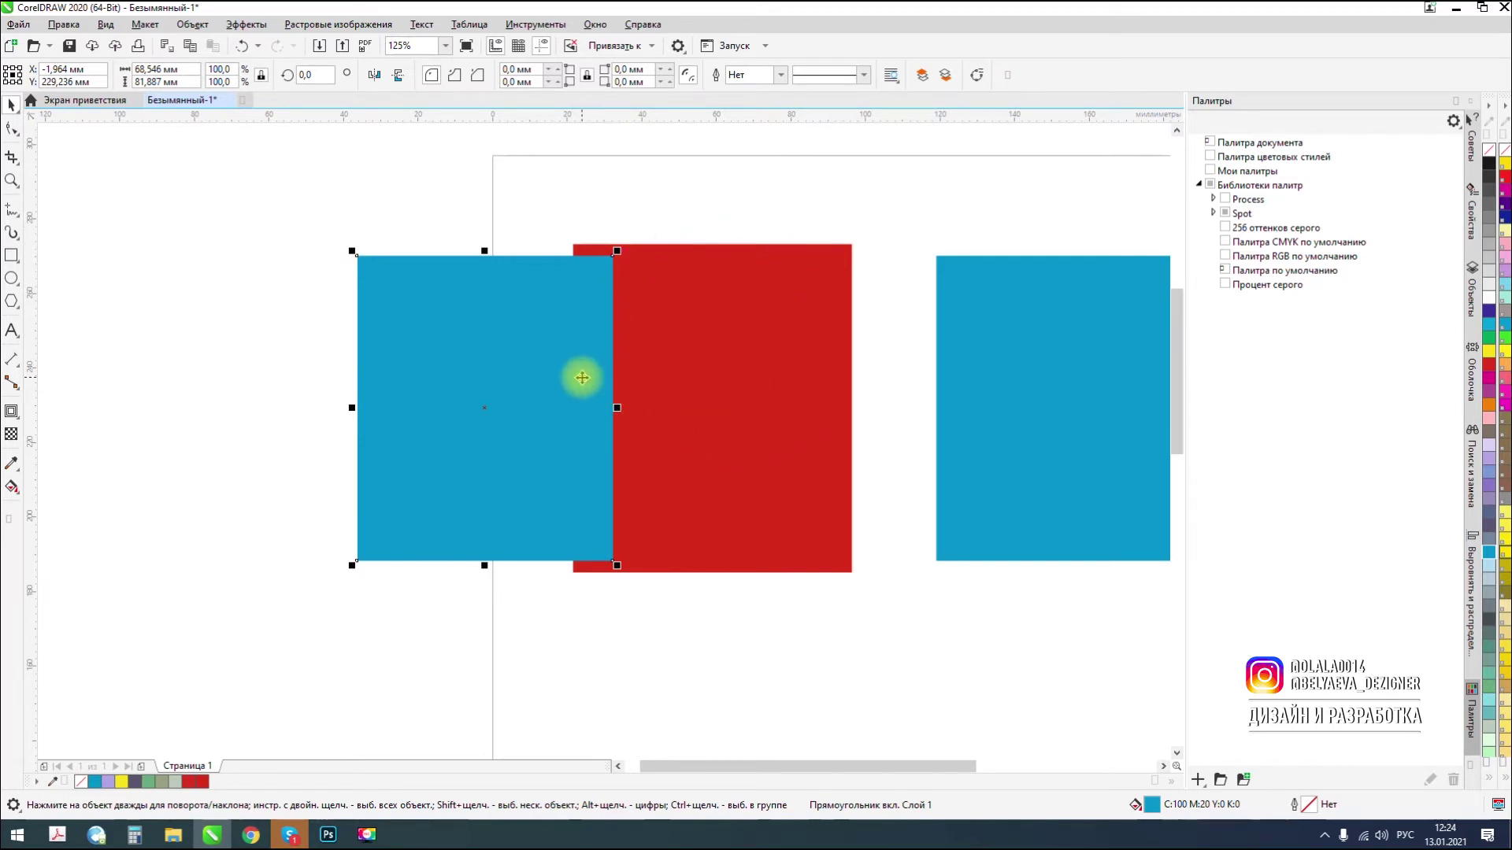
{"action": "key", "text": "ctrl+z"}
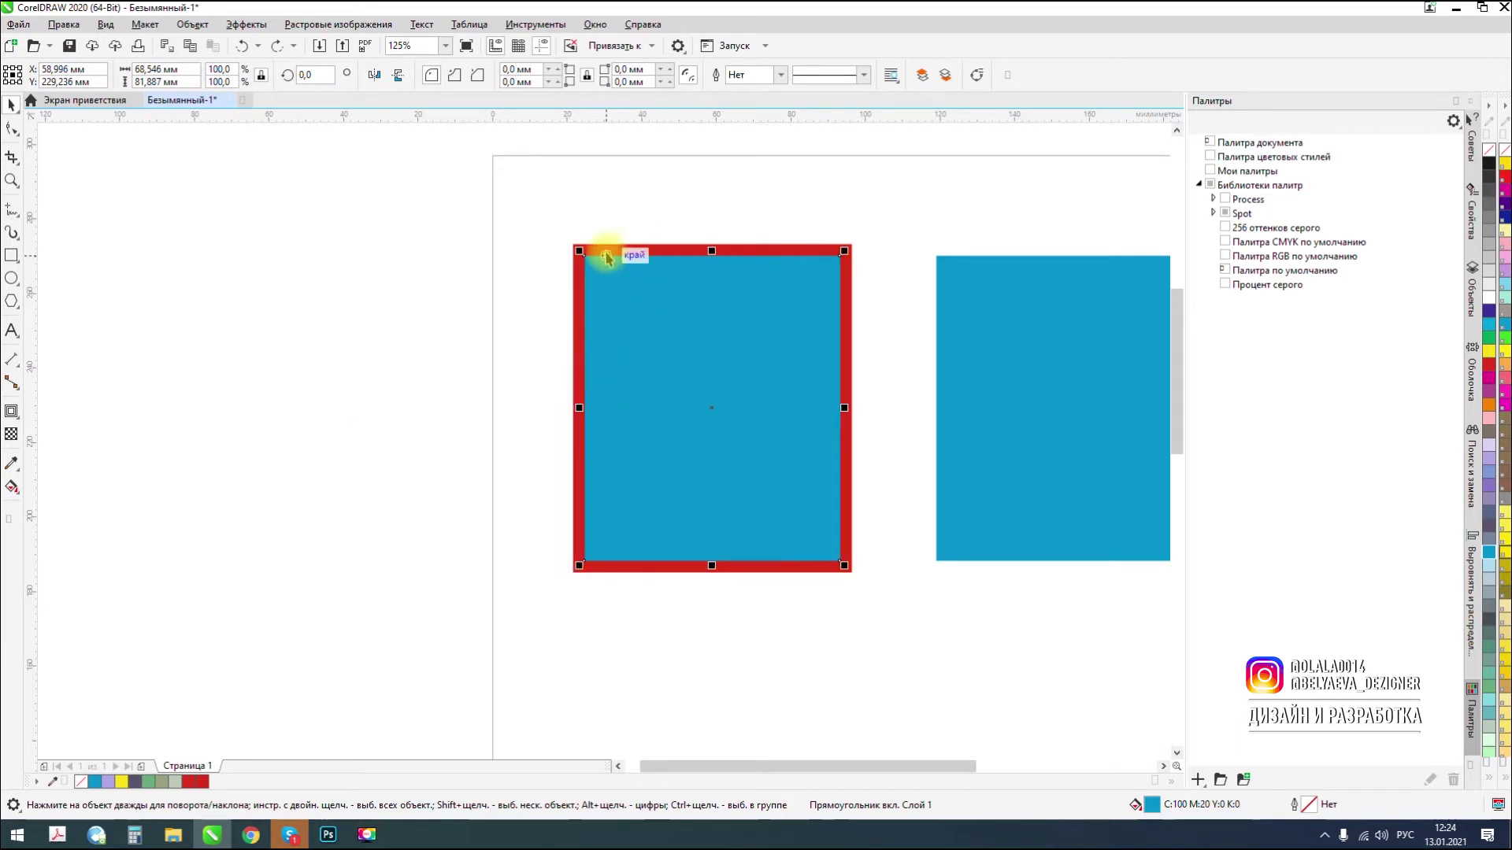
Select the blue rectangle together with the red one behind it and cut the front shape out of the back one.
{"action": "scroll", "coordinate": [759, 276], "scroll_direction": "up", "scroll_amount": 2}
{"action": "left_click", "coordinate": [783, 229], "text": "shift"}
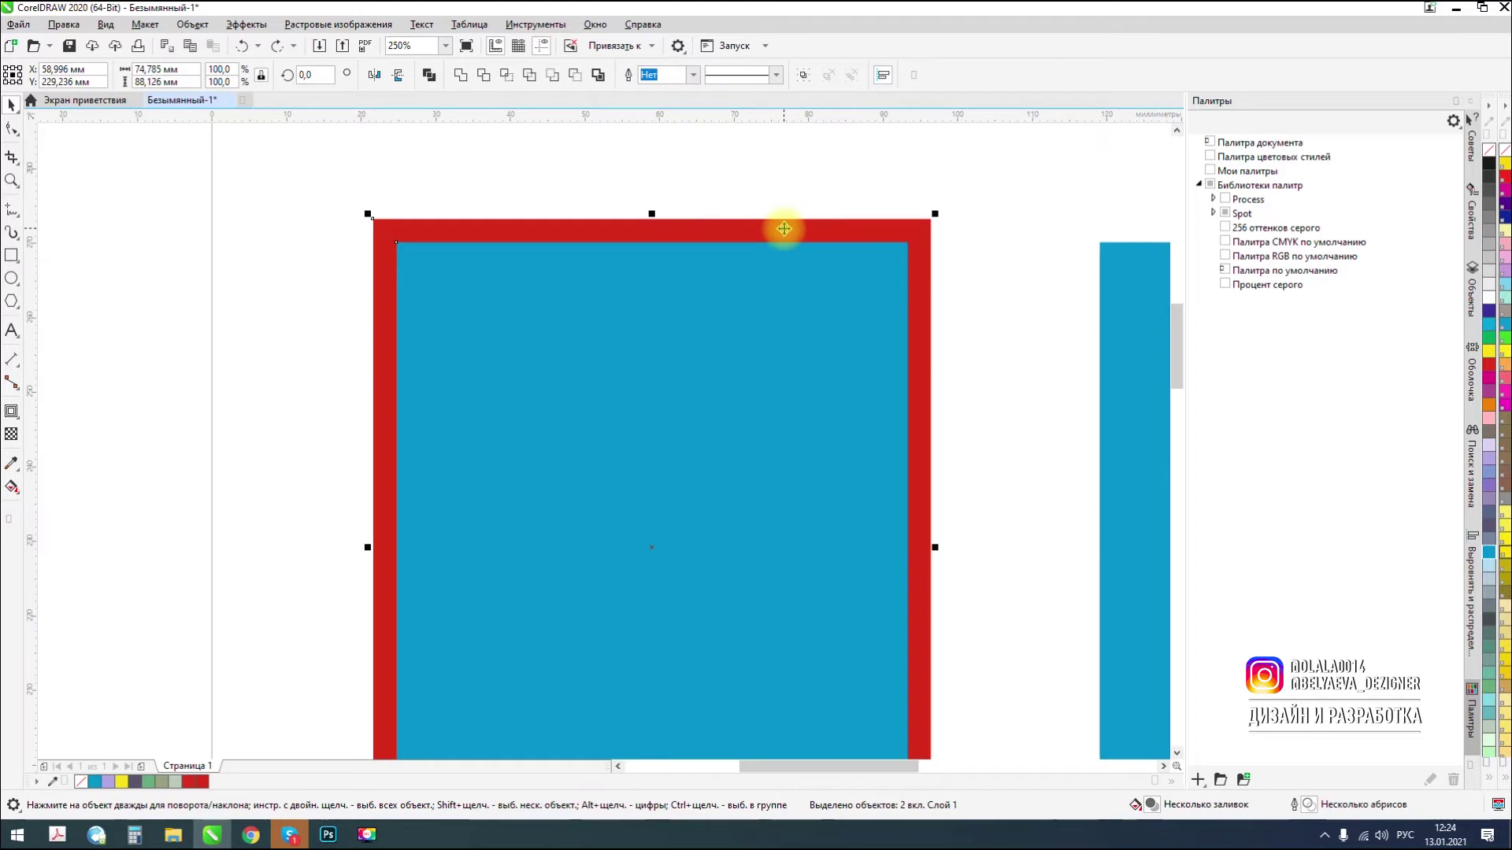
{"action": "left_click", "coordinate": [575, 73]}
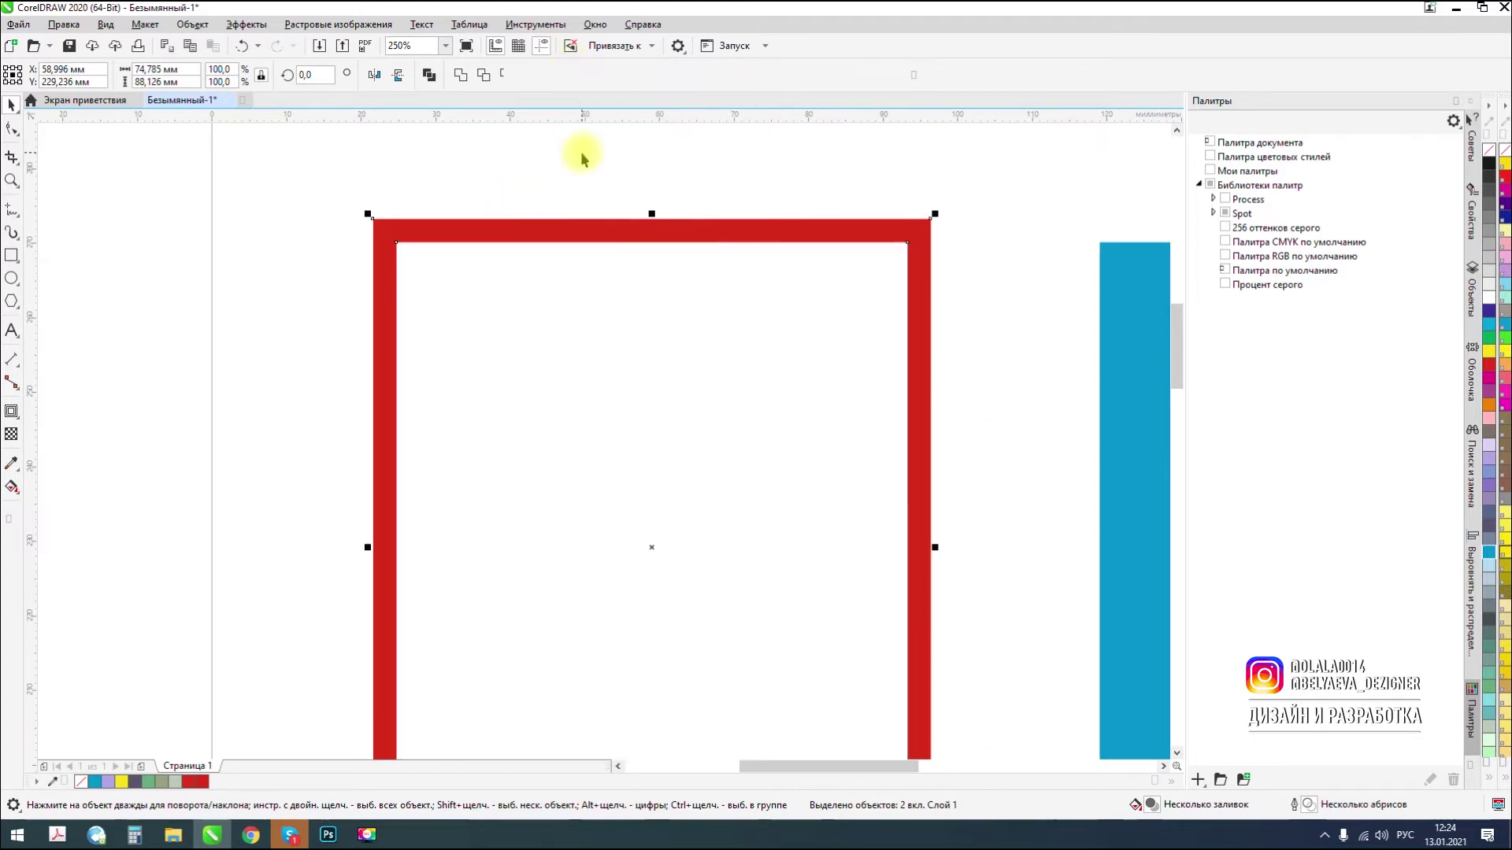
Move the red frame aside, and undo both the move and the cut-out.
{"action": "scroll", "coordinate": [867, 296], "scroll_direction": "down", "scroll_amount": 4}
{"action": "left_click_drag", "start_coordinate": [932, 304], "coordinate": [712, 351]}
{"action": "key", "text": "ctrl+z"}
{"action": "key", "text": "ctrl+z"}
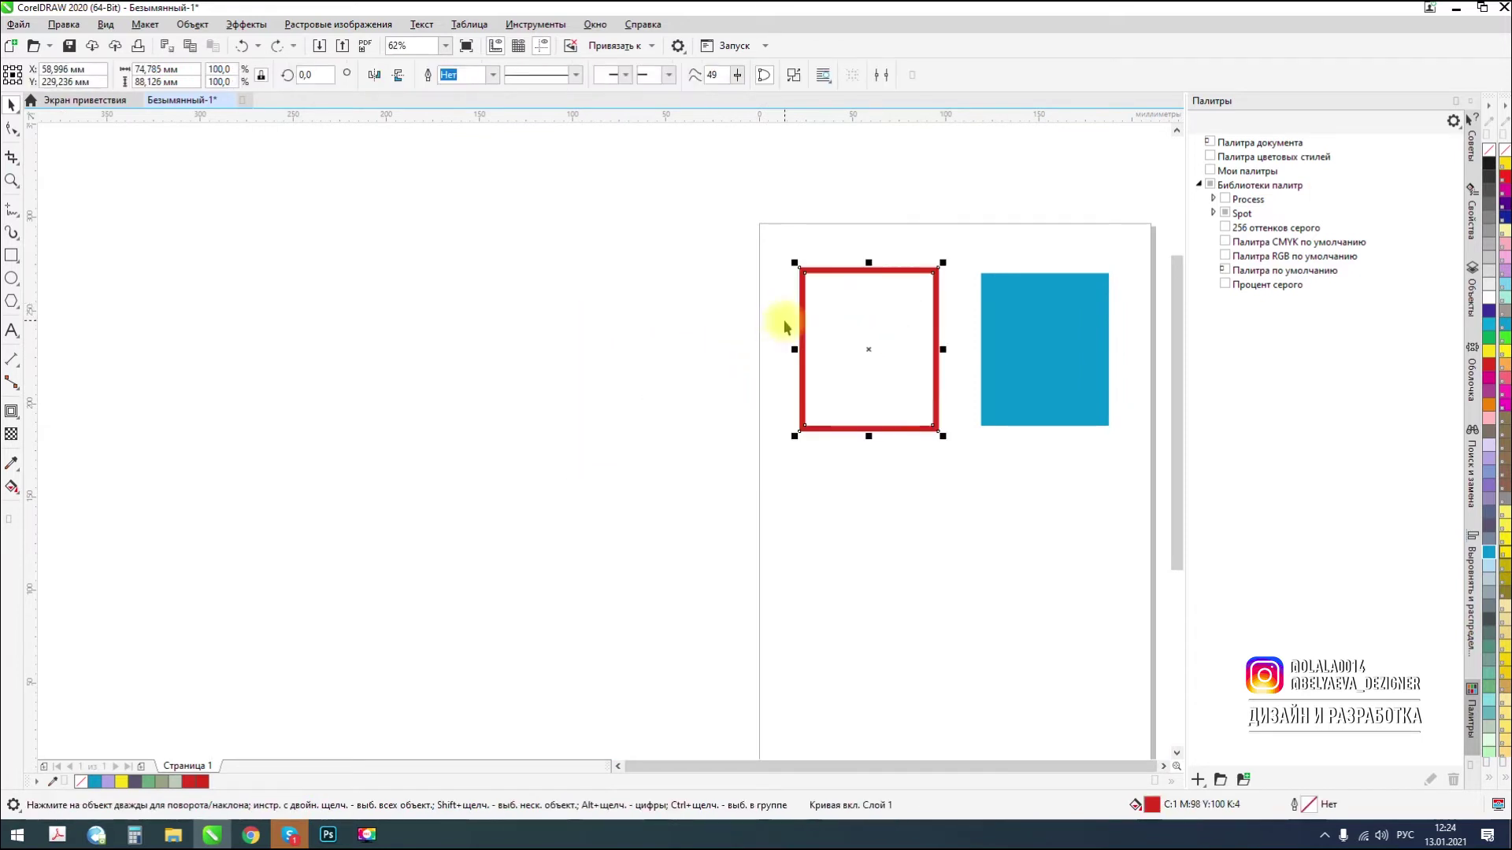
{"action": "scroll", "coordinate": [736, 276], "scroll_direction": "down", "scroll_amount": 2}
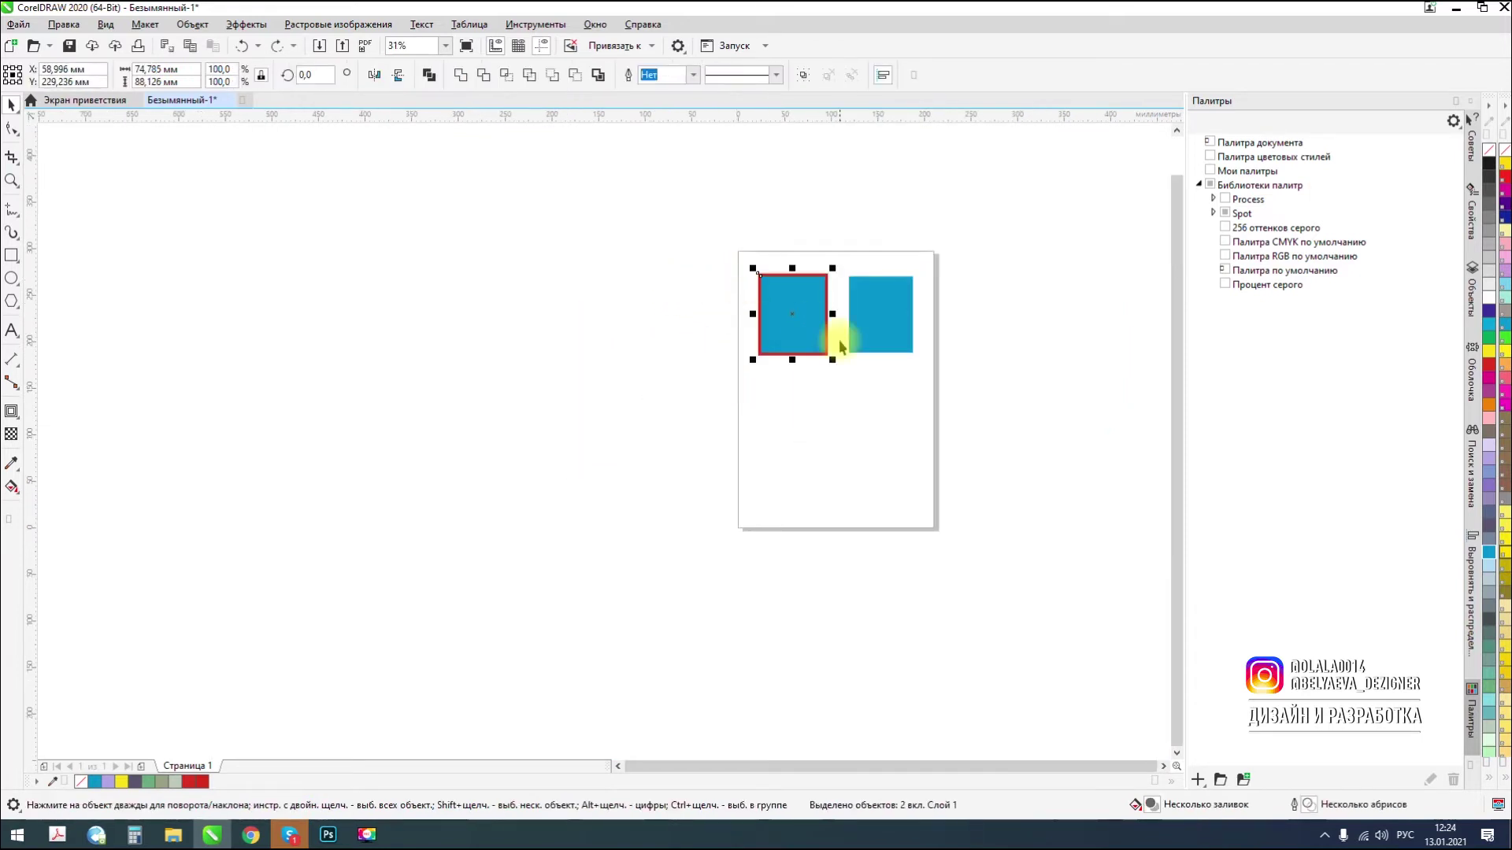
Move the second blue rectangle over the lower part of the red-framed one and widen it to about 104 mm.
{"action": "scroll", "coordinate": [844, 293], "scroll_direction": "up", "scroll_amount": 2}
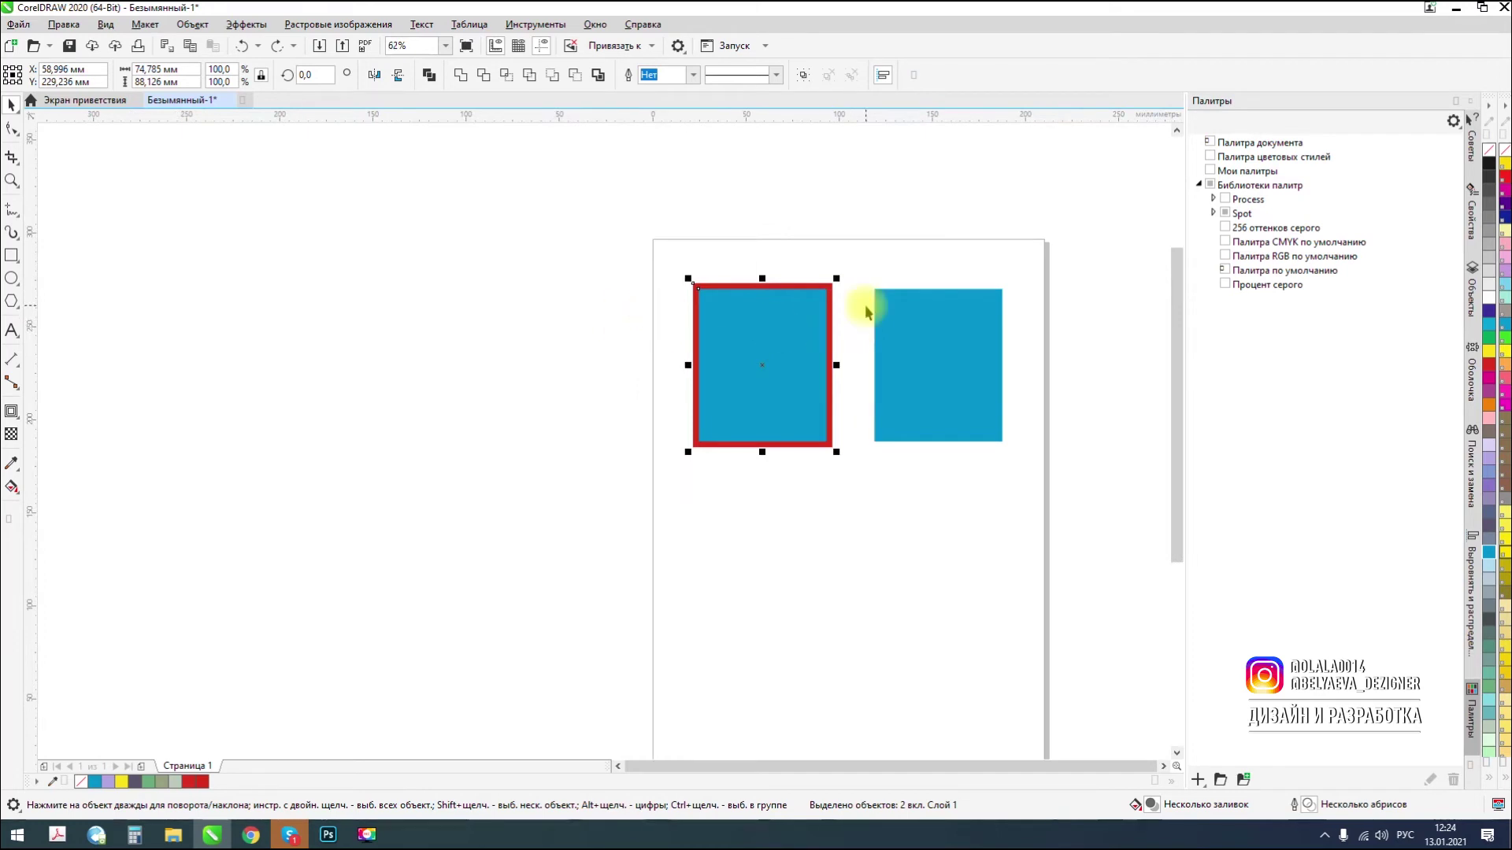
{"action": "left_click", "coordinate": [635, 294]}
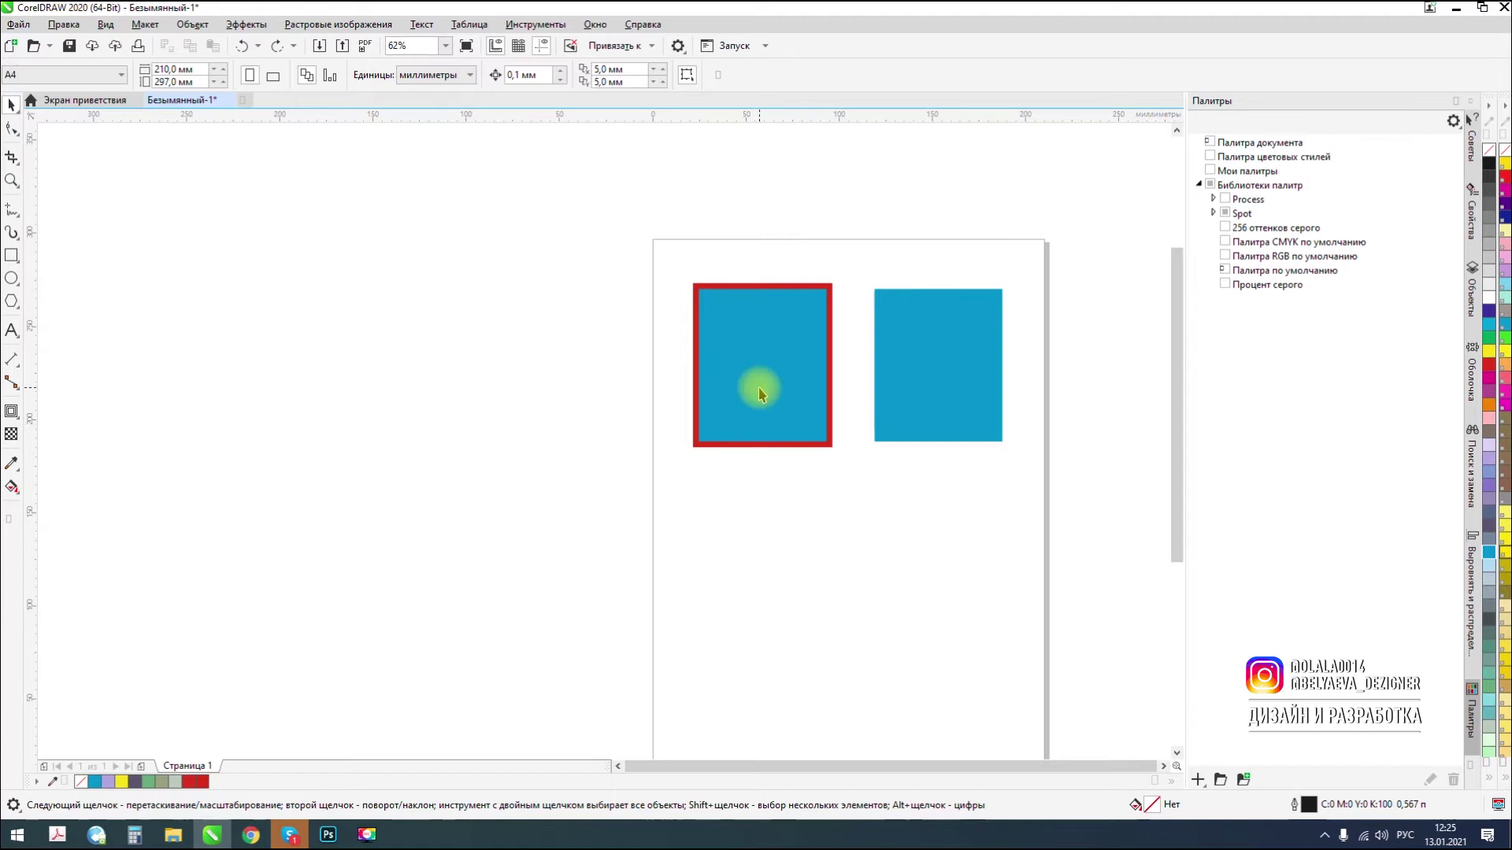
{"action": "left_click", "coordinate": [11, 434]}
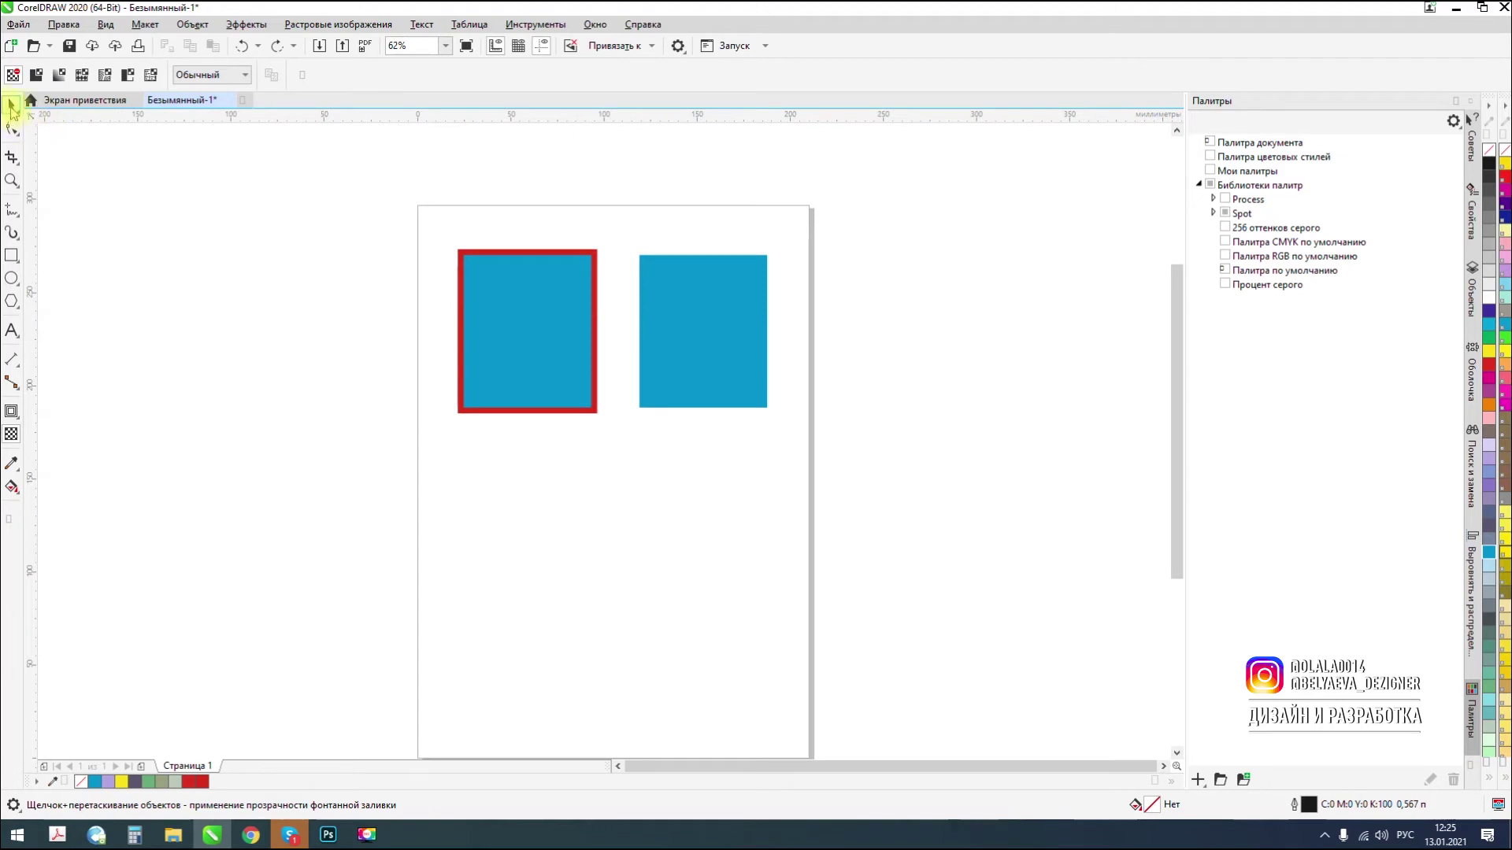
{"action": "left_click", "coordinate": [11, 104]}
{"action": "left_click", "coordinate": [668, 335]}
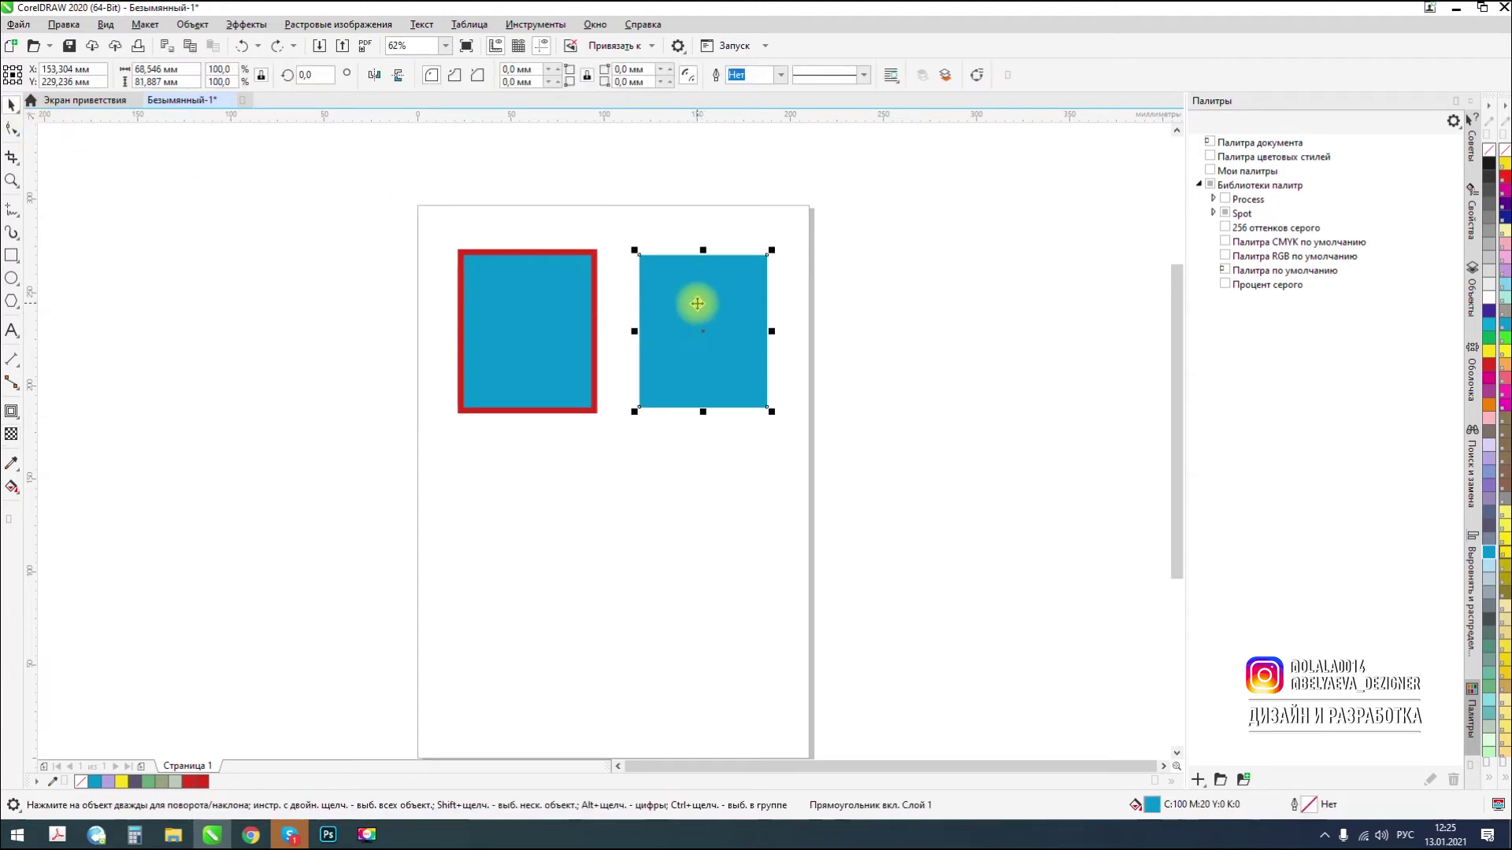
{"action": "left_click_drag", "start_coordinate": [697, 303], "coordinate": [554, 380]}
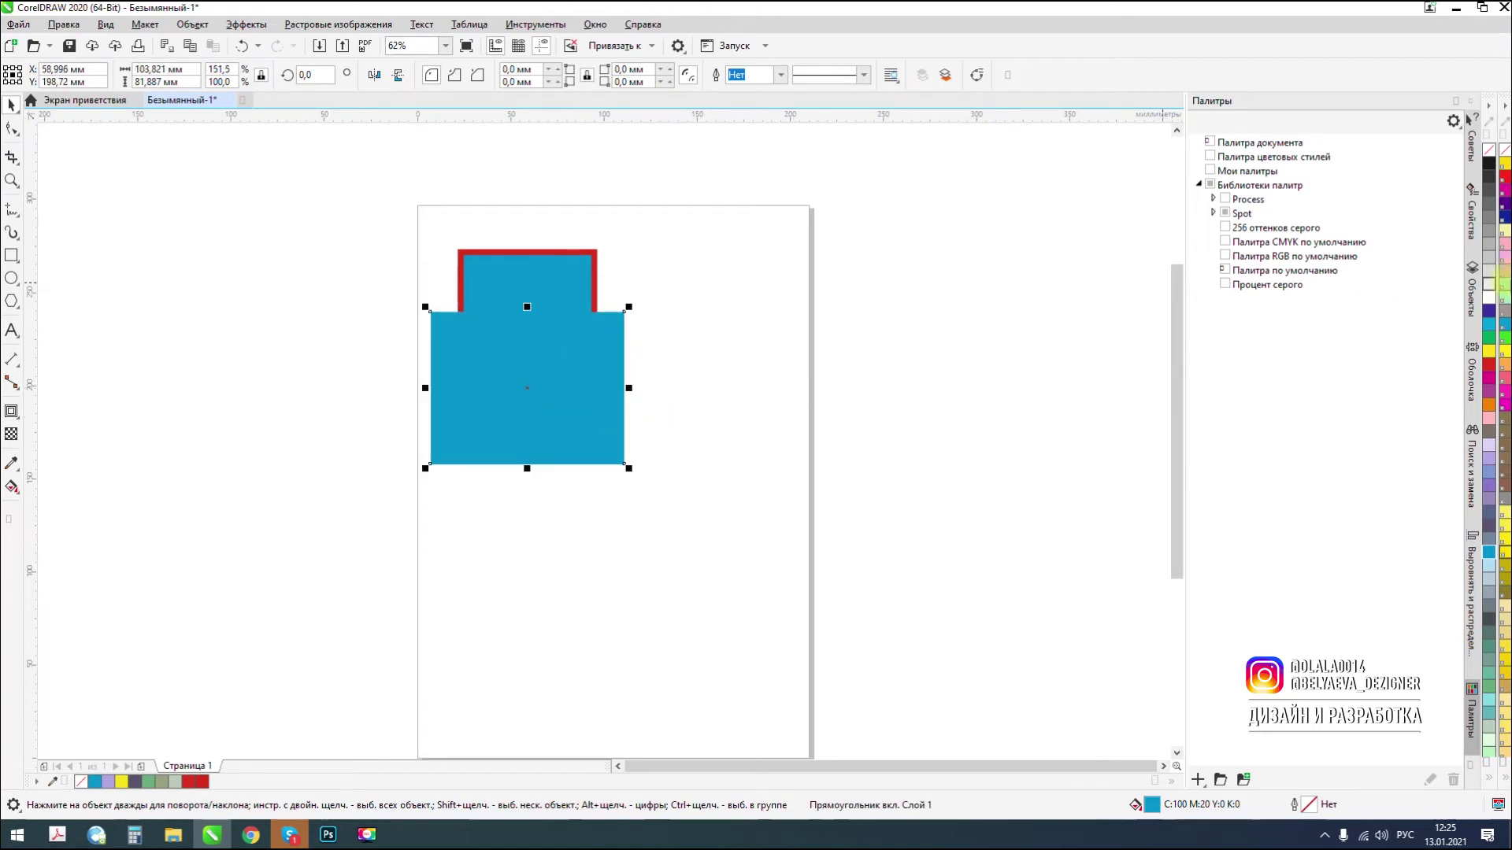
Fill the front rectangle with white and give it a 10% black outline.
{"action": "left_click", "coordinate": [1489, 297]}
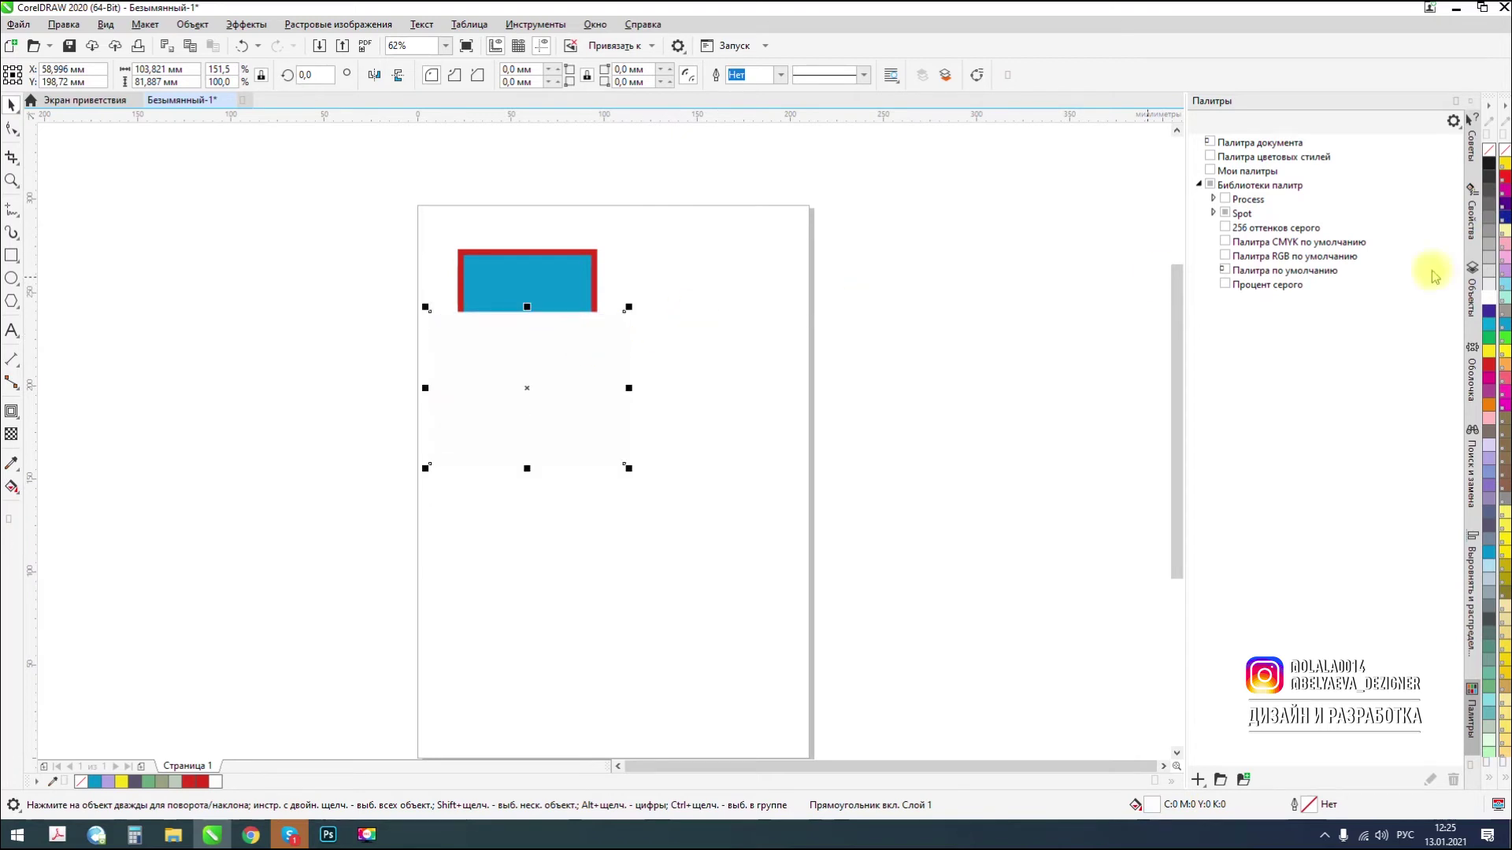
{"action": "right_click", "coordinate": [1487, 284]}
{"action": "scroll", "coordinate": [520, 354], "scroll_direction": "up", "scroll_amount": 2}
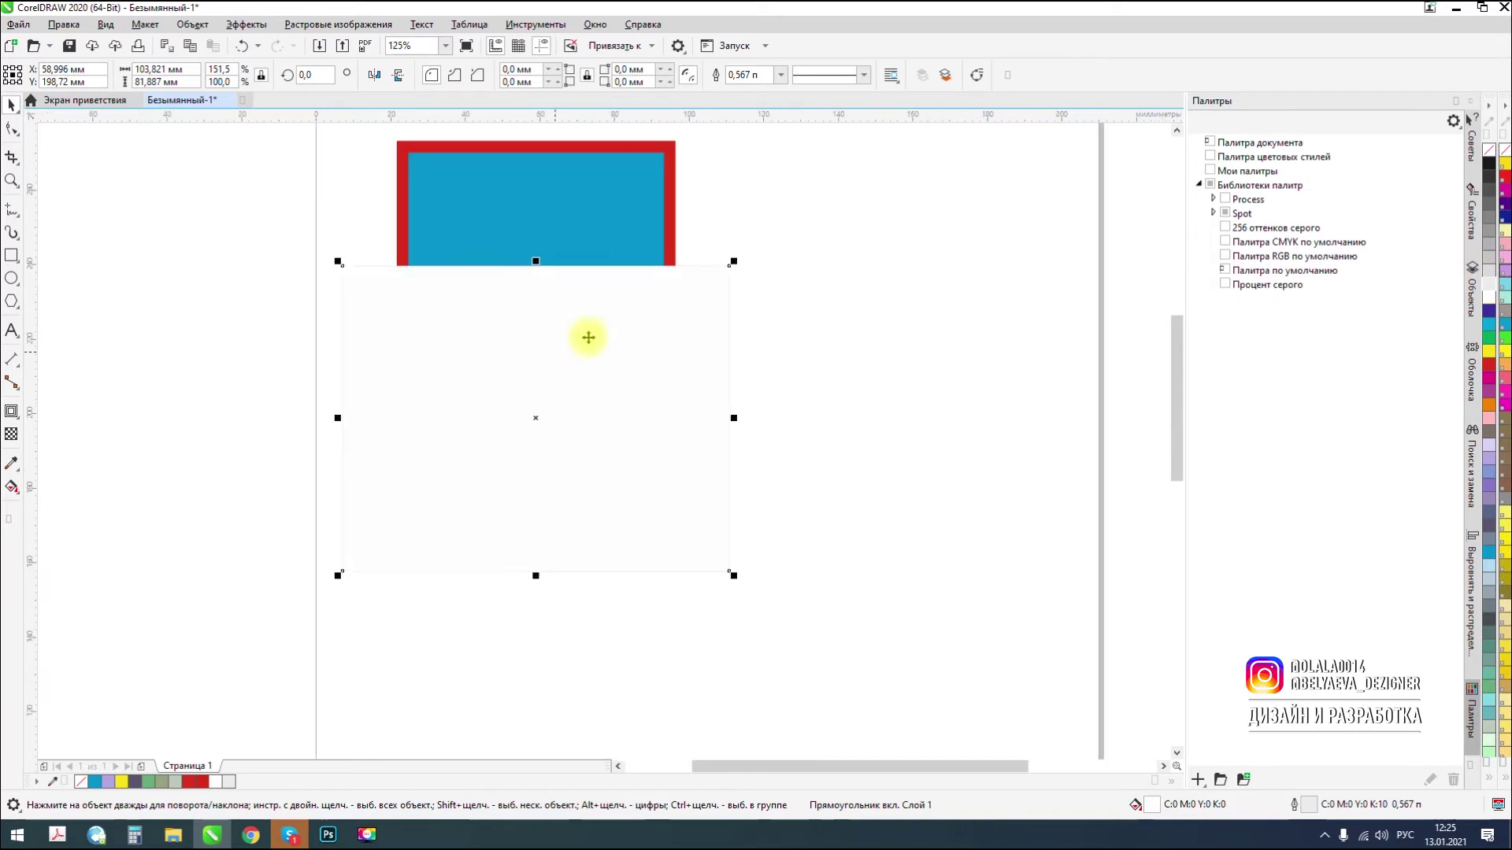
Apply uniform transparency to the white rectangle and set its level to 64.
{"action": "left_click", "coordinate": [13, 435]}
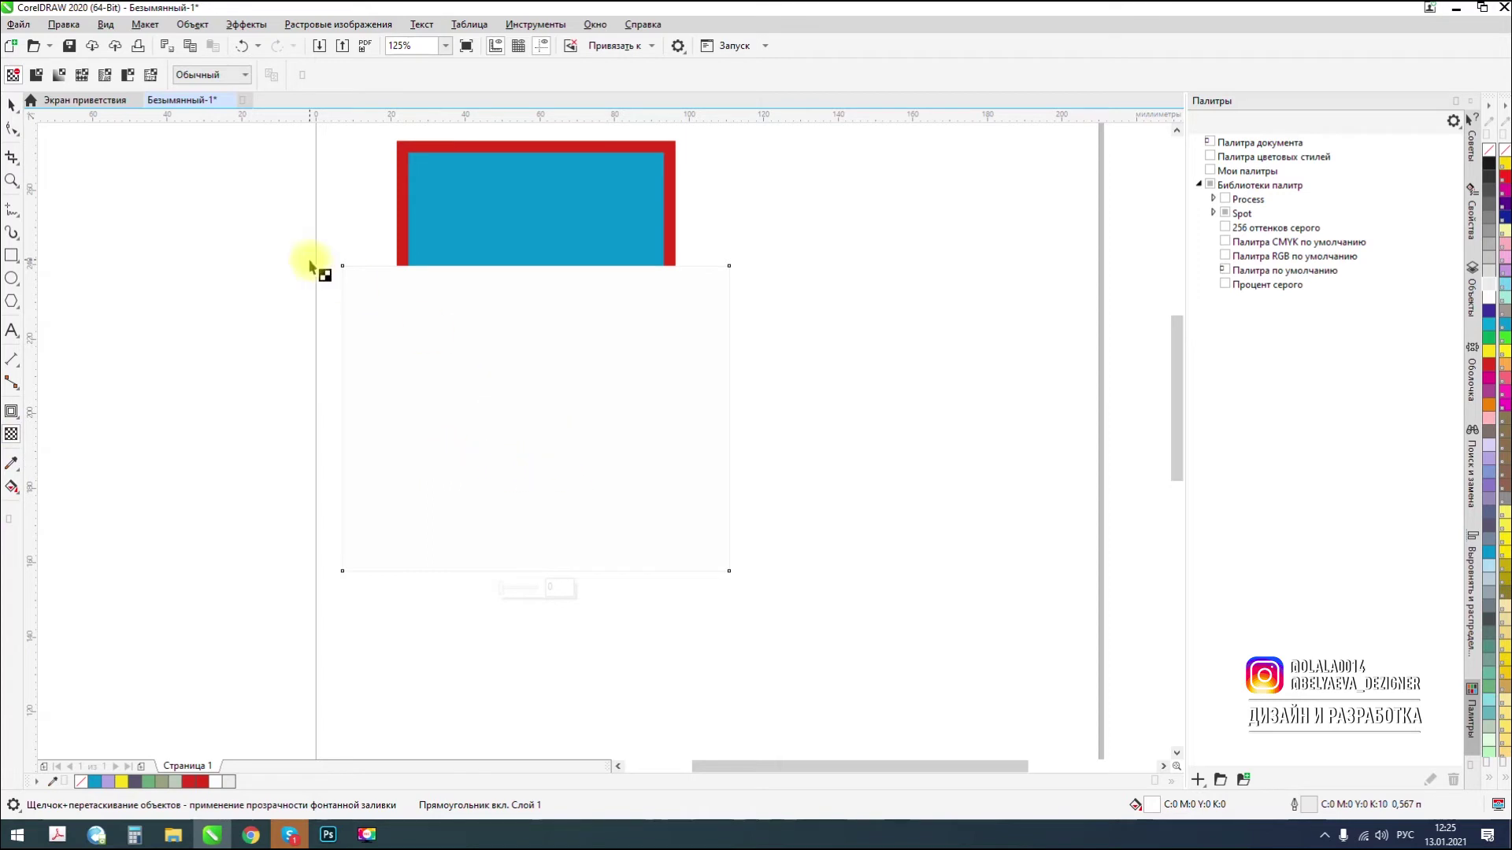
{"action": "left_click", "coordinate": [35, 75]}
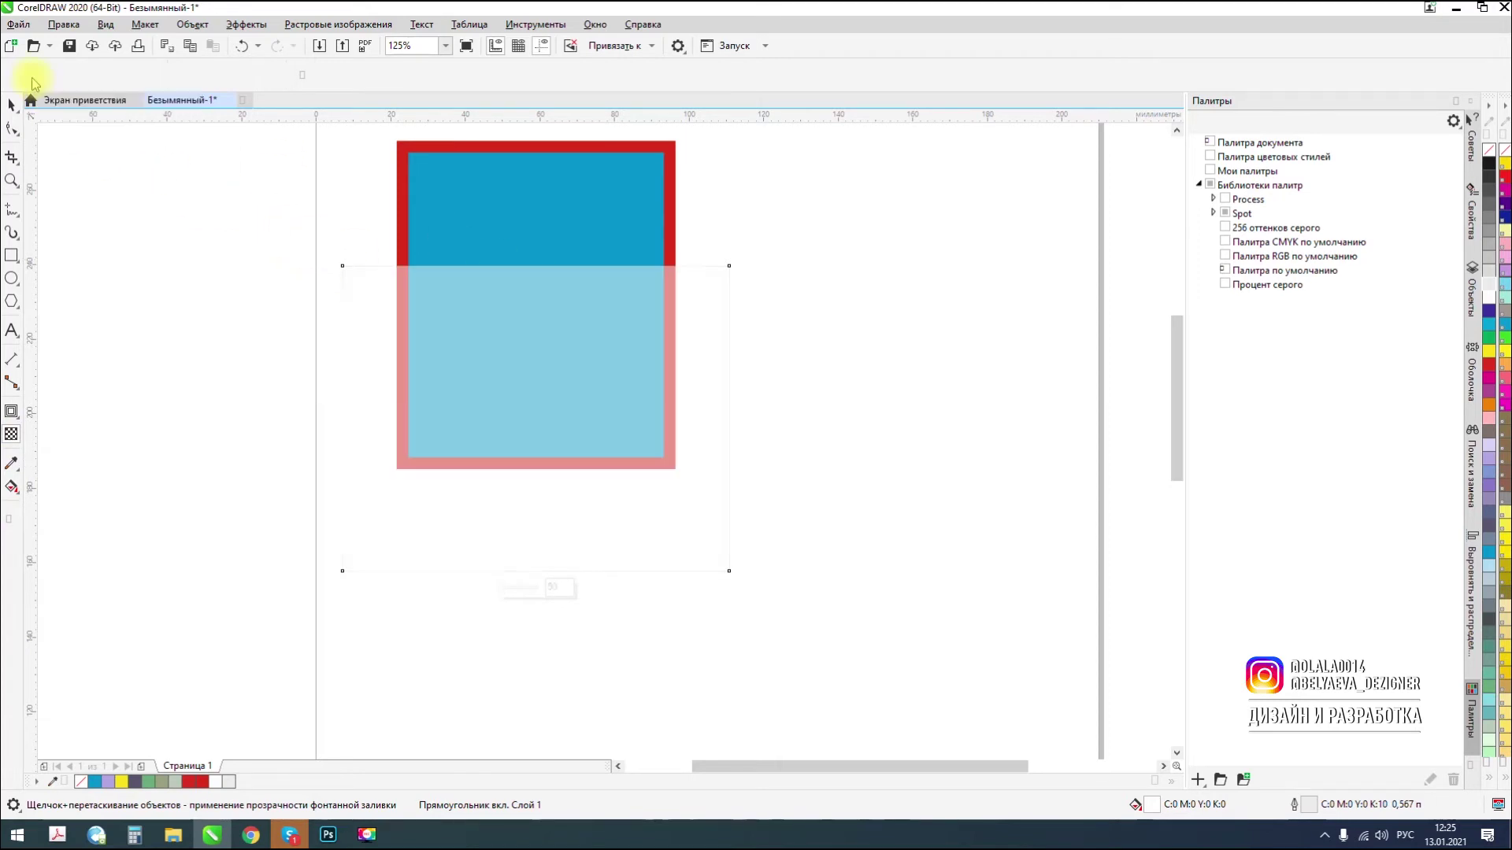
{"action": "left_click", "coordinate": [334, 79]}
{"action": "left_click_drag", "start_coordinate": [345, 99], "coordinate": [375, 98]}
{"action": "left_click", "coordinate": [335, 75]}
{"action": "left_click", "coordinate": [334, 76]}
{"action": "left_click", "coordinate": [335, 75]}
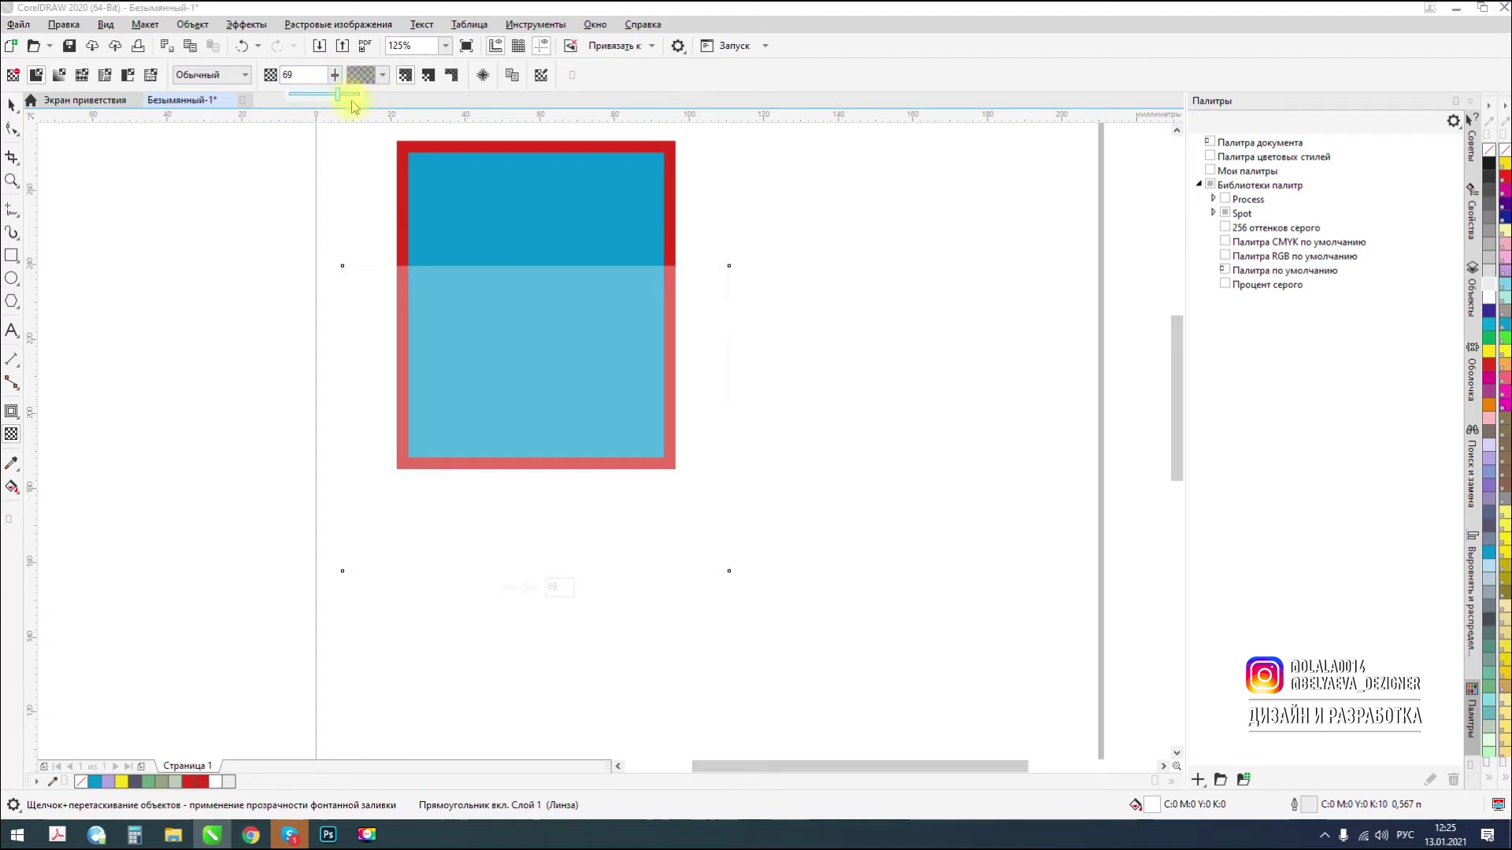
{"action": "left_click", "coordinate": [314, 101]}
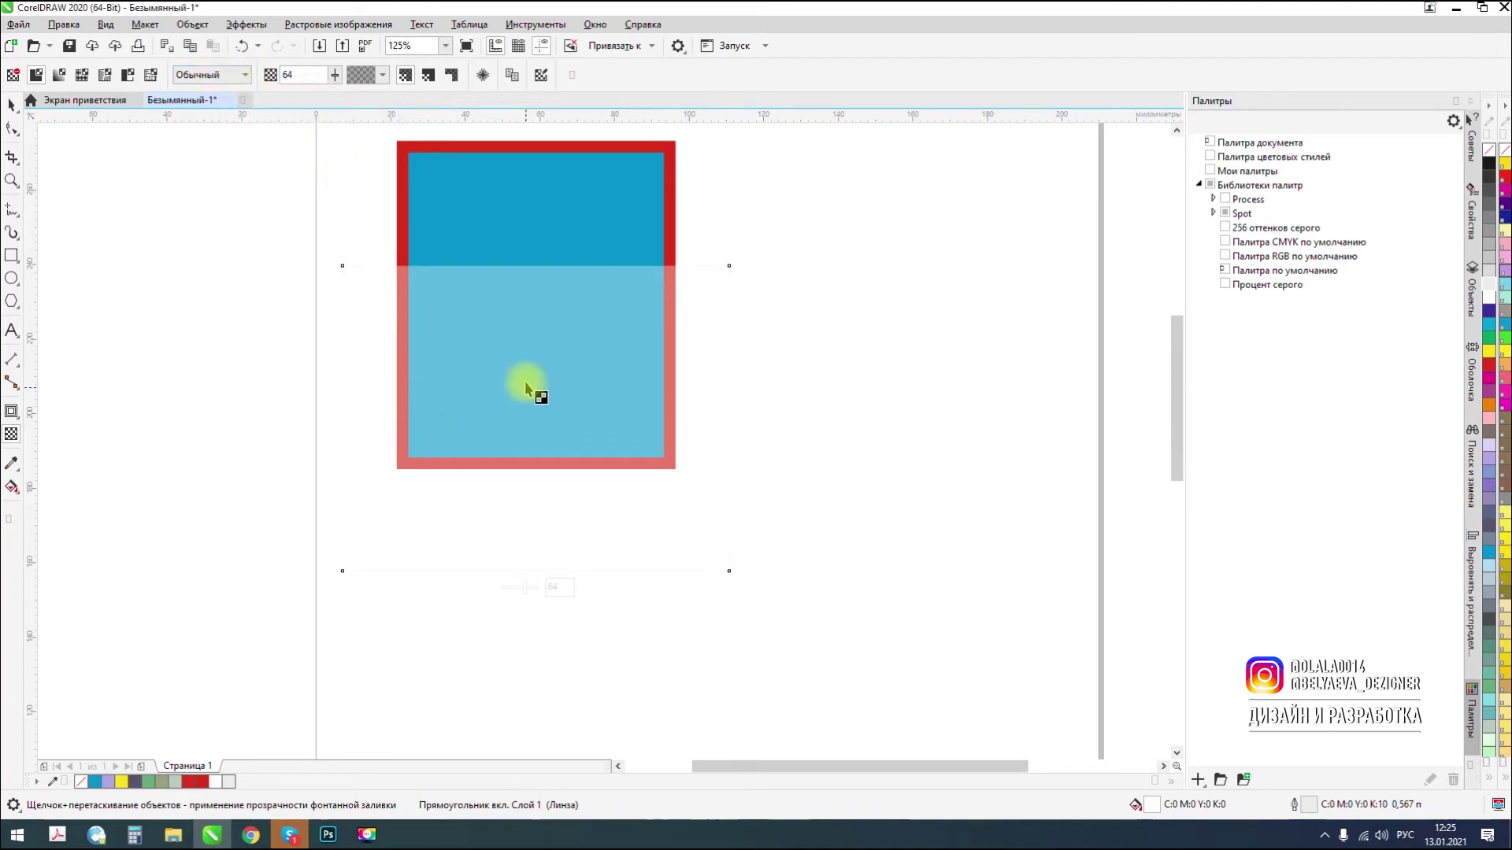
Apply a linear fountain transparency to the white rectangle and turn it to fade vertically from the rectangle's upper edge to below its lower edge.
{"action": "left_click", "coordinate": [60, 79]}
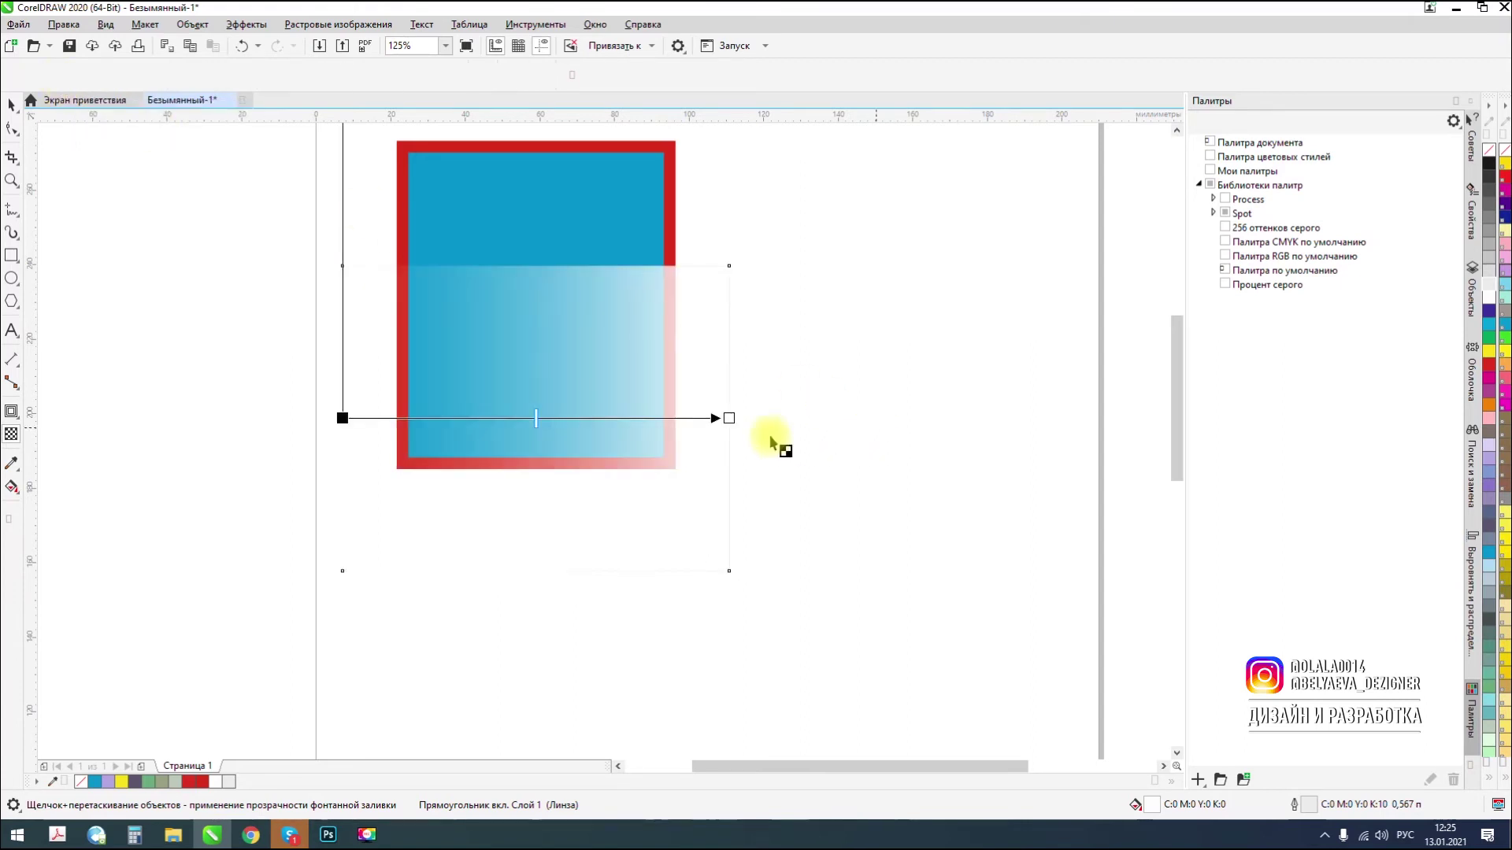
{"action": "left_click_drag", "start_coordinate": [718, 418], "coordinate": [584, 307]}
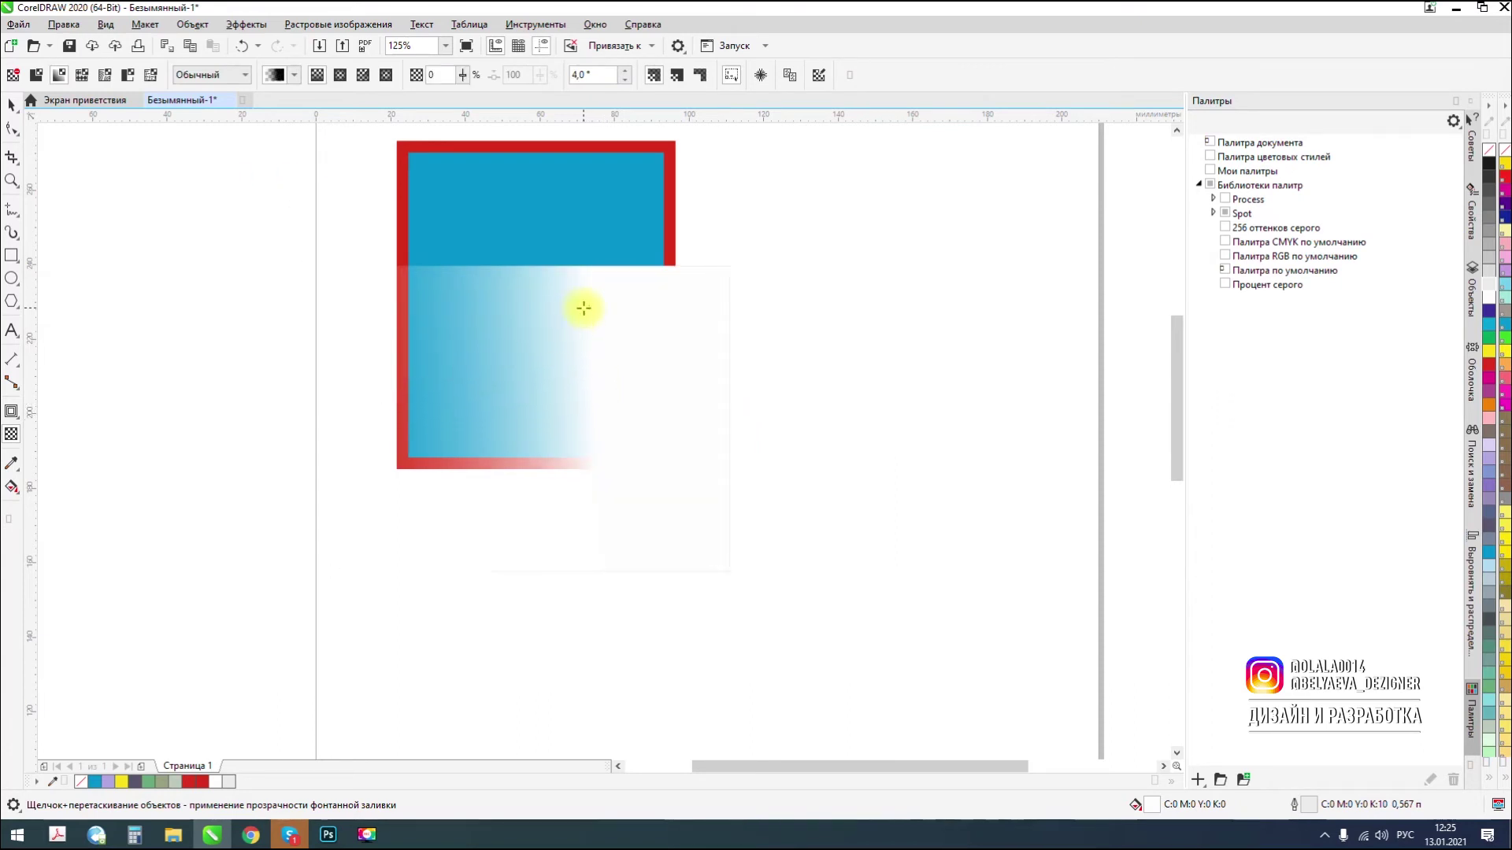
{"action": "left_click_drag", "start_coordinate": [342, 418], "coordinate": [564, 527]}
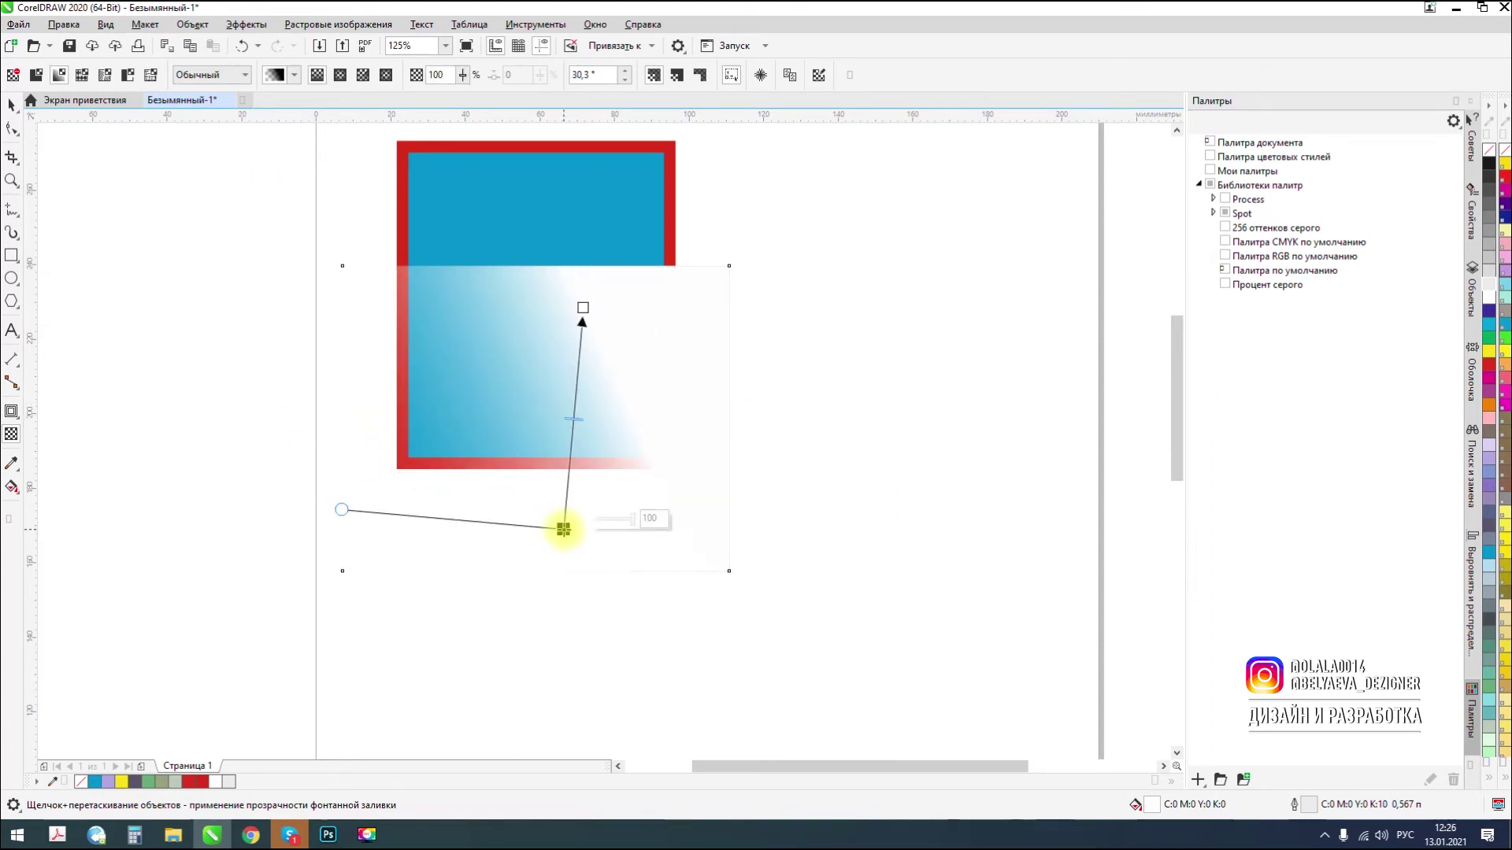
{"action": "left_click_drag", "start_coordinate": [582, 308], "coordinate": [568, 613]}
{"action": "left_click_drag", "start_coordinate": [562, 527], "coordinate": [563, 282]}
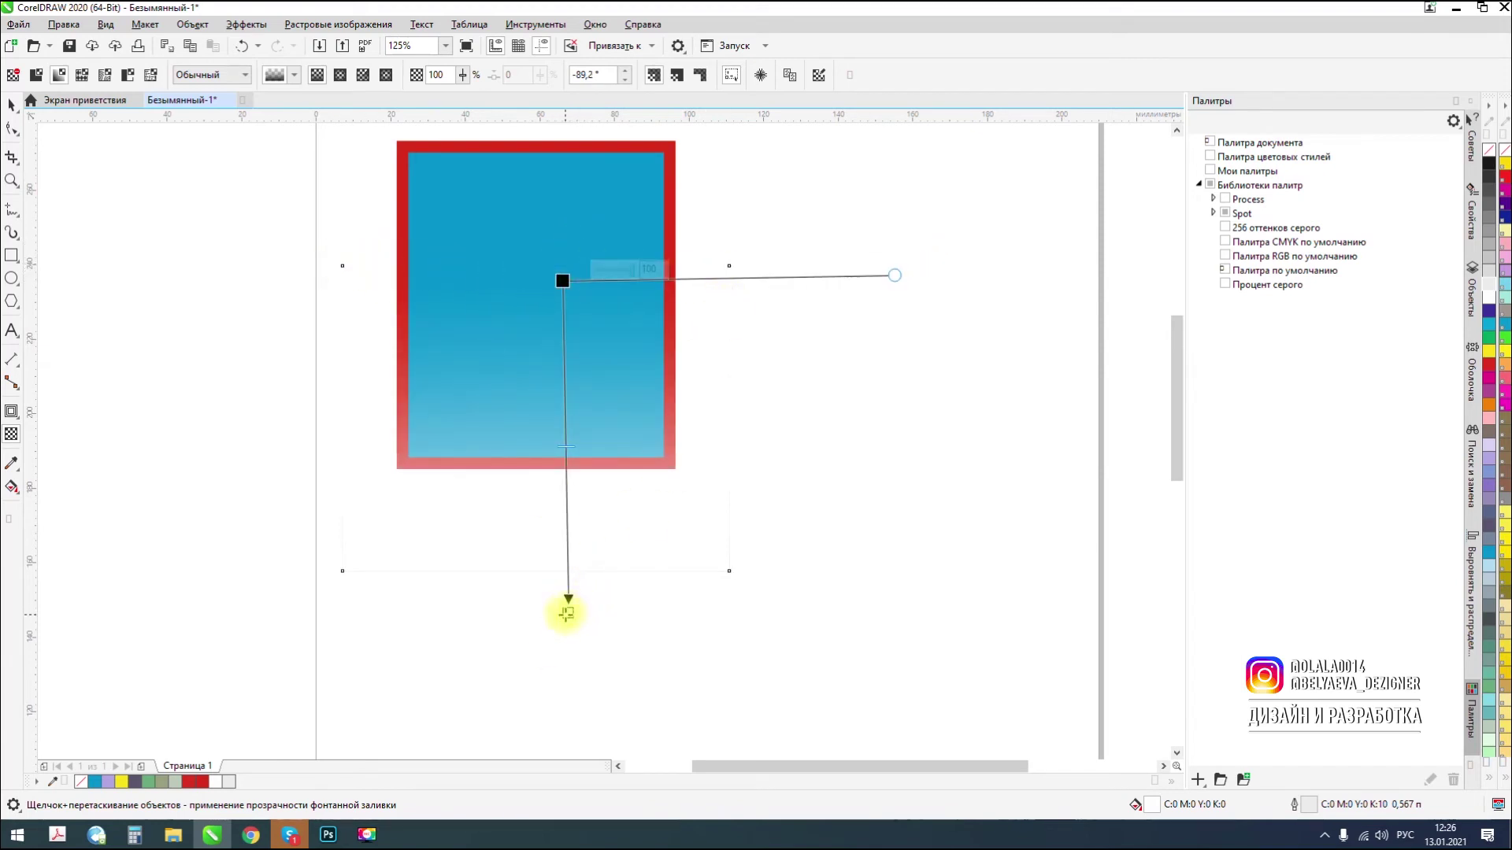
Shorten the vertical transparency gradient to a narrow band in the middle of the white rectangle, and skew it with its side handle.
{"action": "left_click_drag", "start_coordinate": [566, 600], "coordinate": [556, 551]}
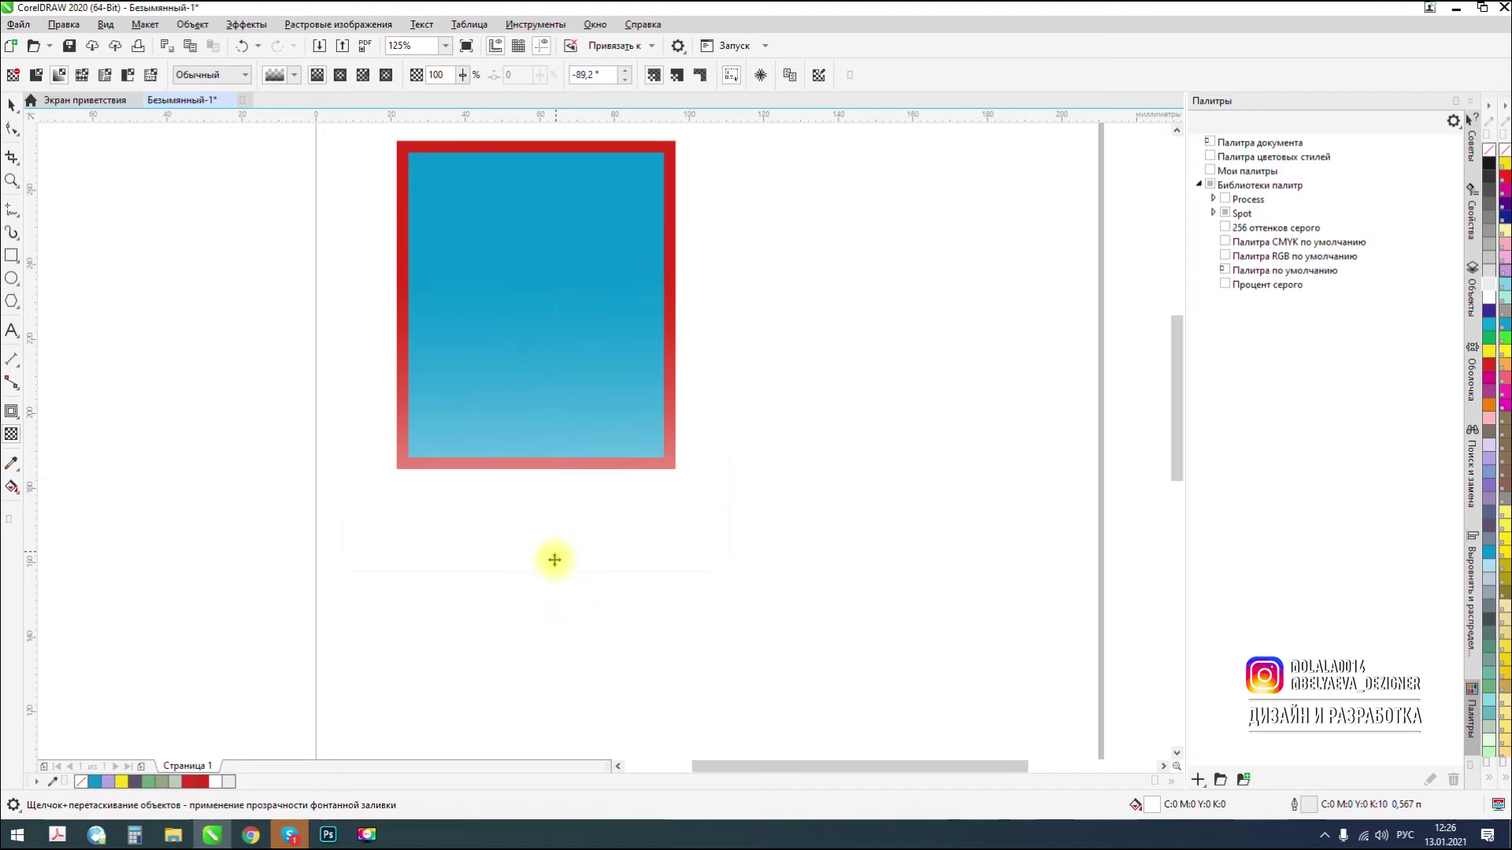
{"action": "left_click_drag", "start_coordinate": [549, 231], "coordinate": [555, 329]}
{"action": "left_click_drag", "start_coordinate": [558, 549], "coordinate": [554, 433]}
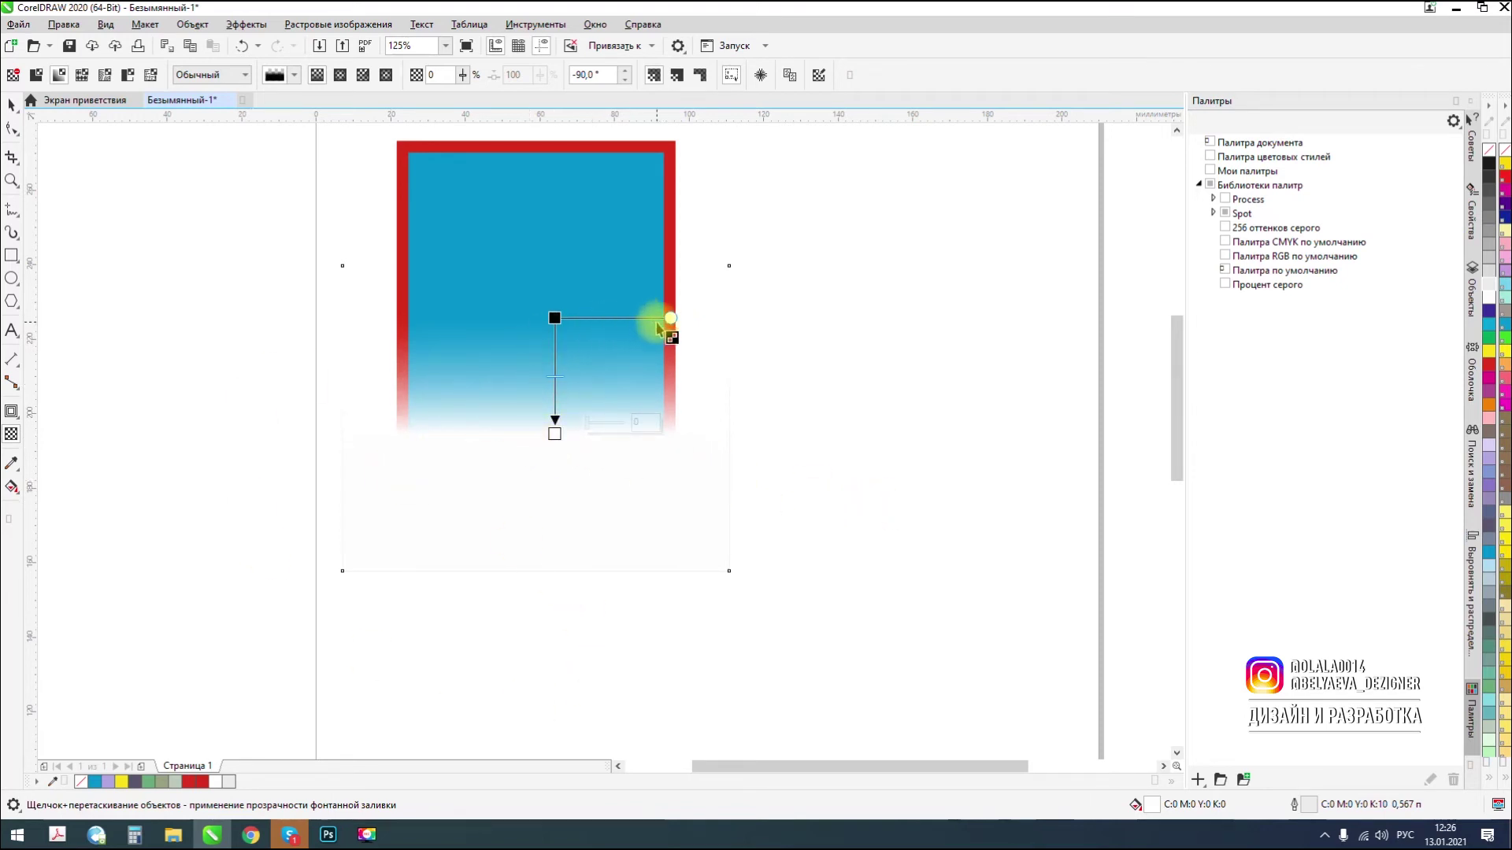
{"action": "left_click_drag", "start_coordinate": [671, 319], "coordinate": [565, 228]}
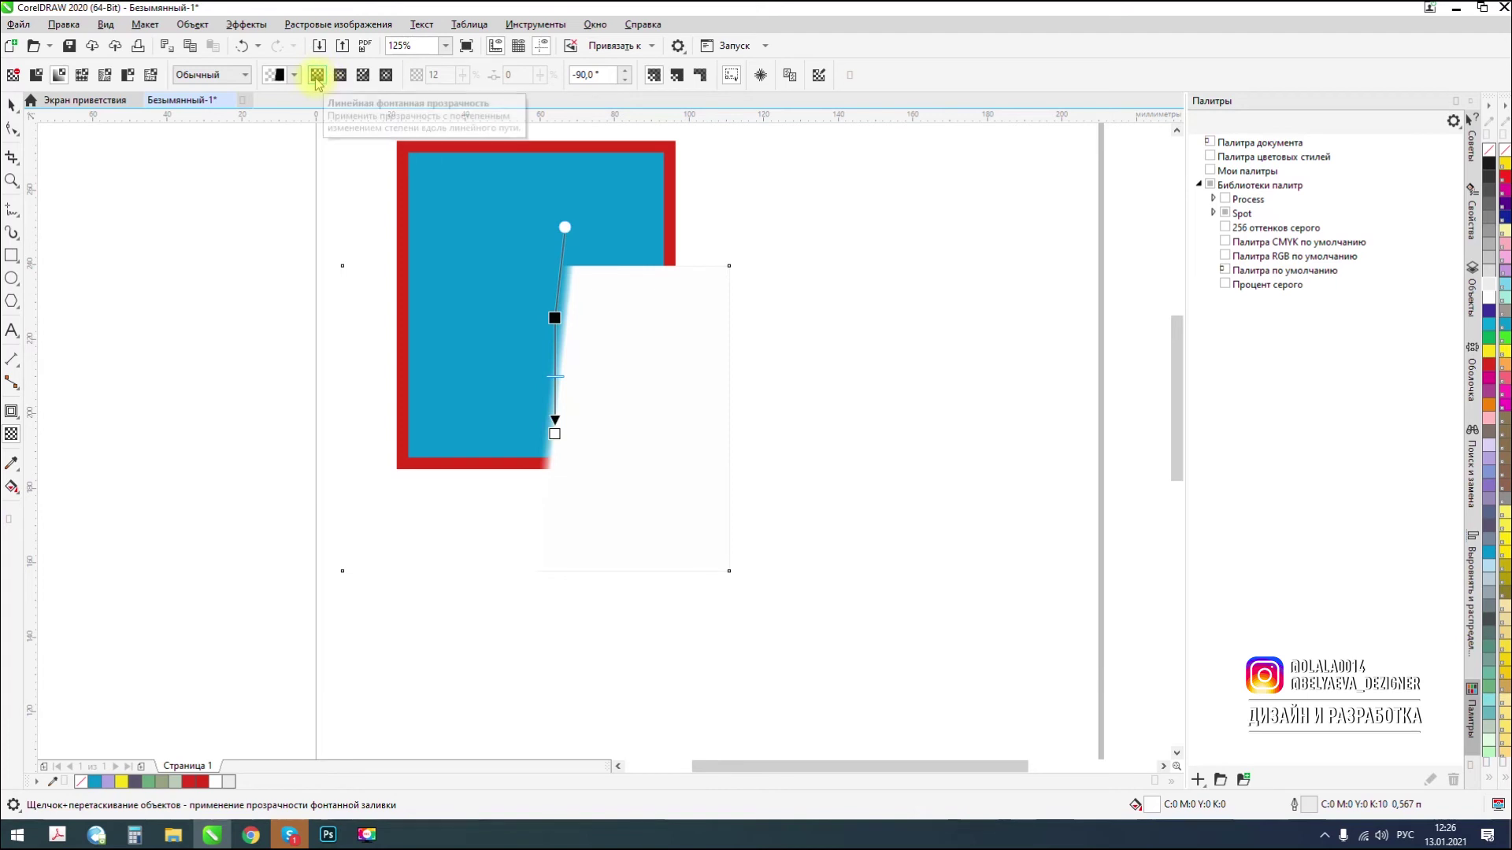
Switch the white rectangle to elliptical fountain transparency and enlarge the gradient into a wide ellipse.
{"action": "left_click", "coordinate": [339, 77]}
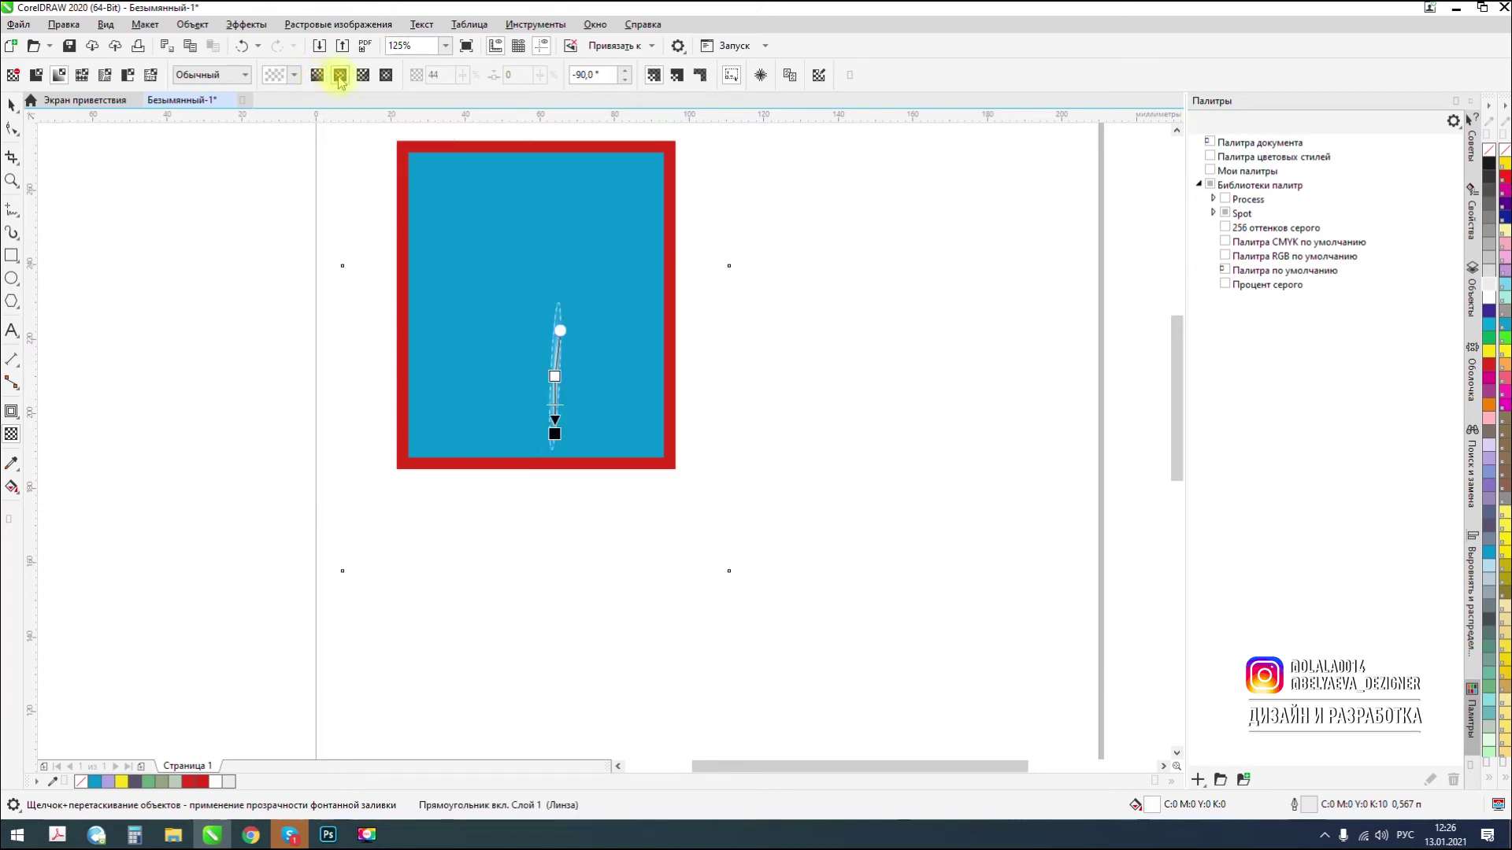
{"action": "left_click_drag", "start_coordinate": [568, 334], "coordinate": [675, 370]}
{"action": "left_click", "coordinate": [555, 433]}
{"action": "left_click_drag", "start_coordinate": [553, 430], "coordinate": [543, 499]}
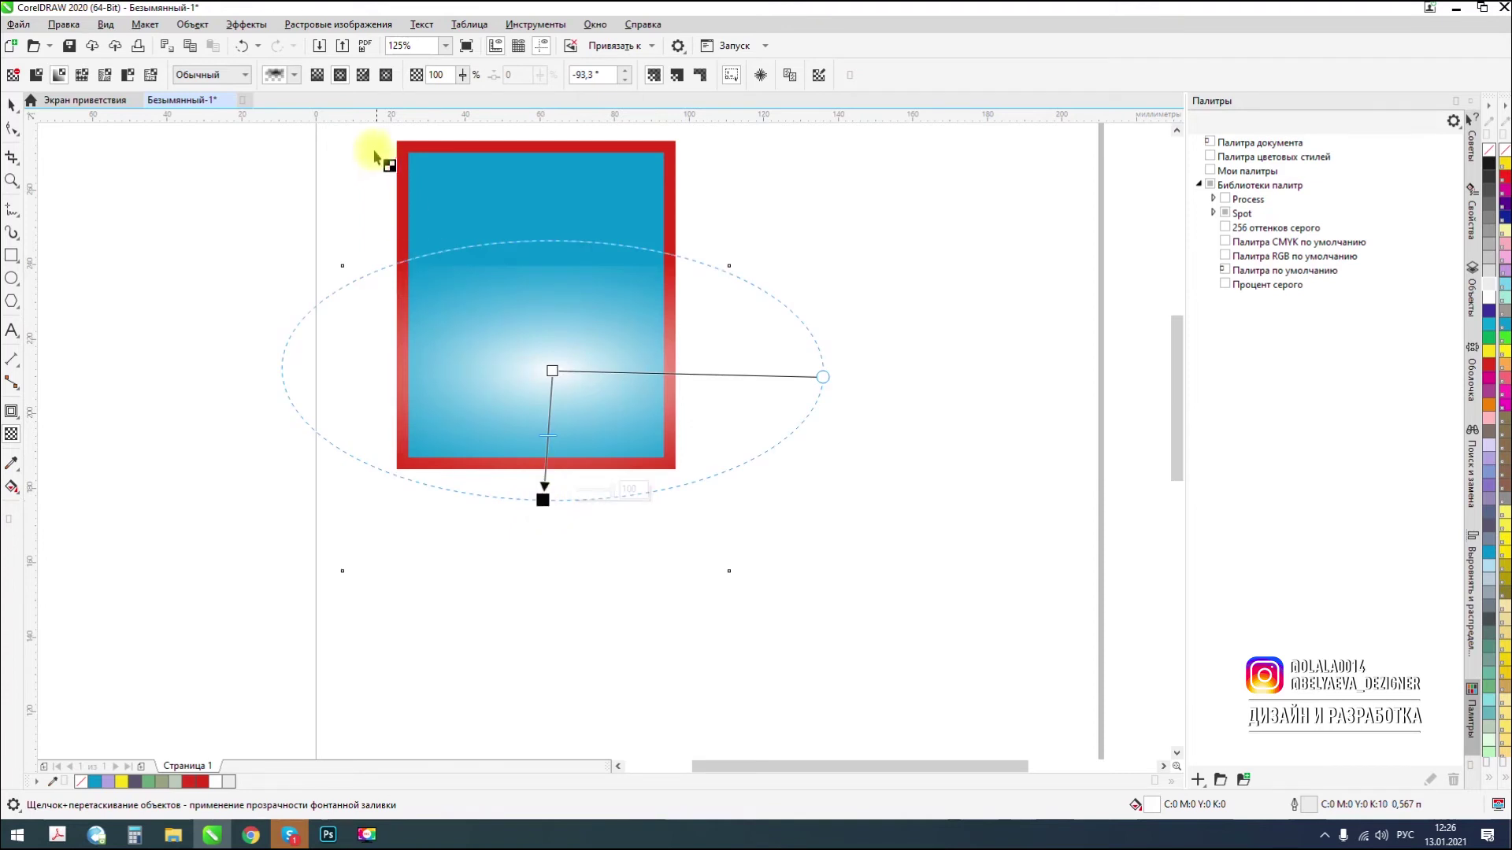
Try the conical fountain transparency, then switch to the rectangular one, narrow it and shift its centre slightly downward.
{"action": "left_click", "coordinate": [362, 74]}
{"action": "left_click", "coordinate": [386, 75]}
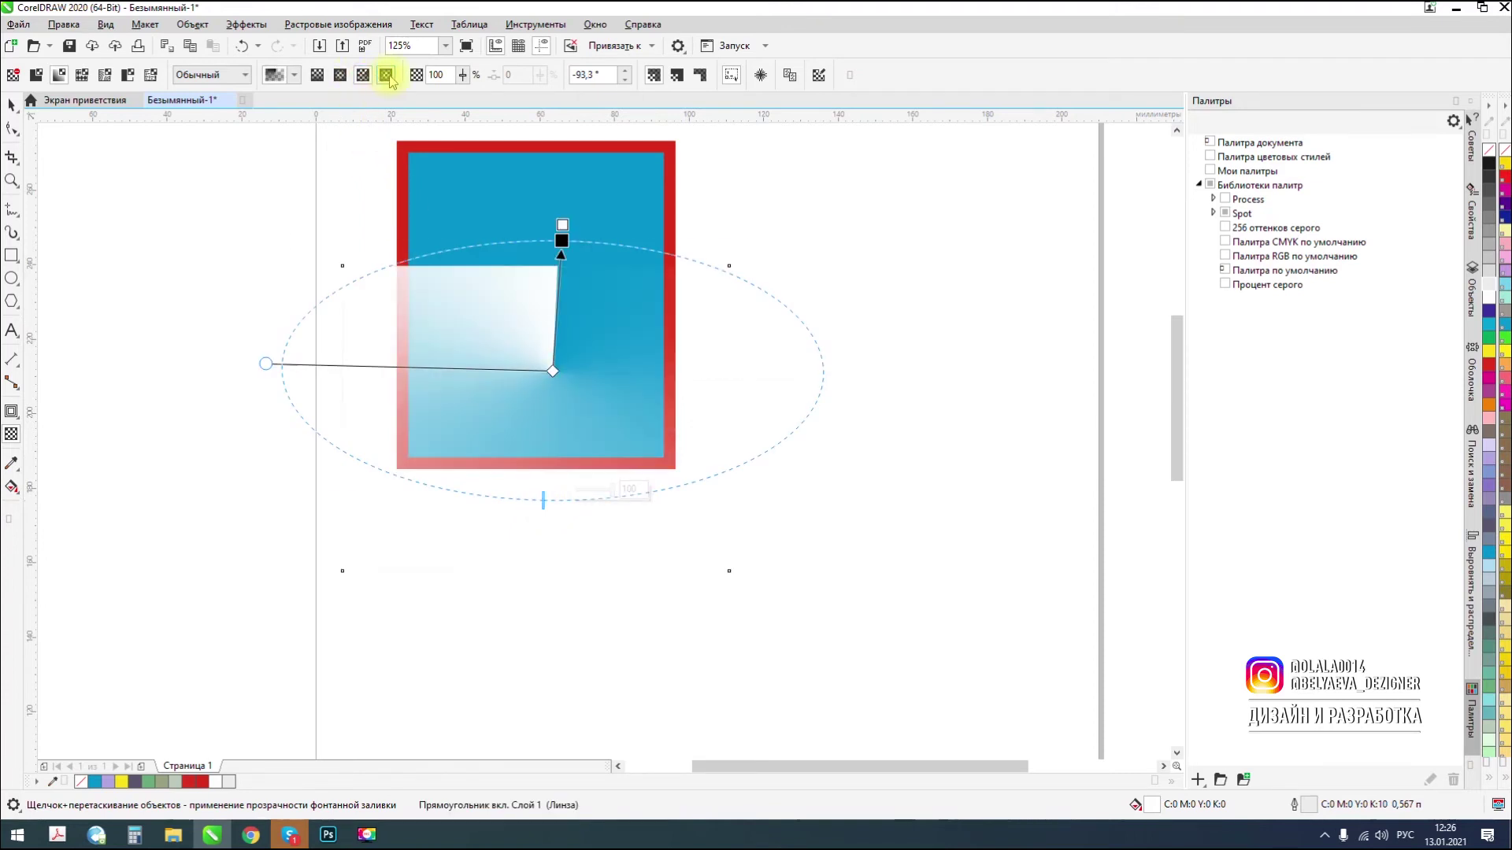
{"action": "left_click", "coordinate": [386, 74]}
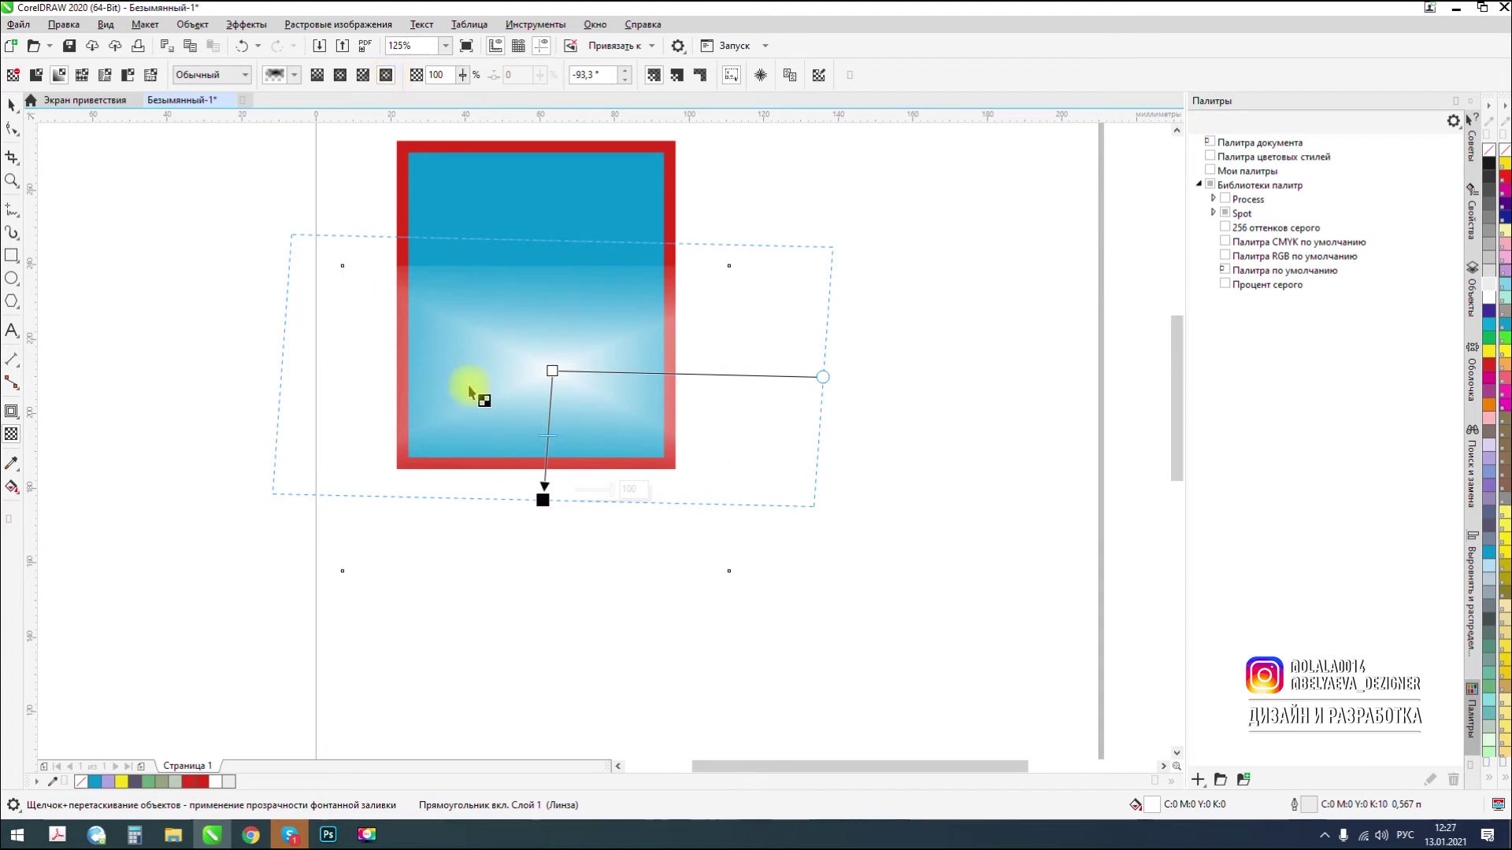
{"action": "left_click_drag", "start_coordinate": [821, 376], "coordinate": [729, 371]}
{"action": "left_click_drag", "start_coordinate": [552, 369], "coordinate": [540, 398]}
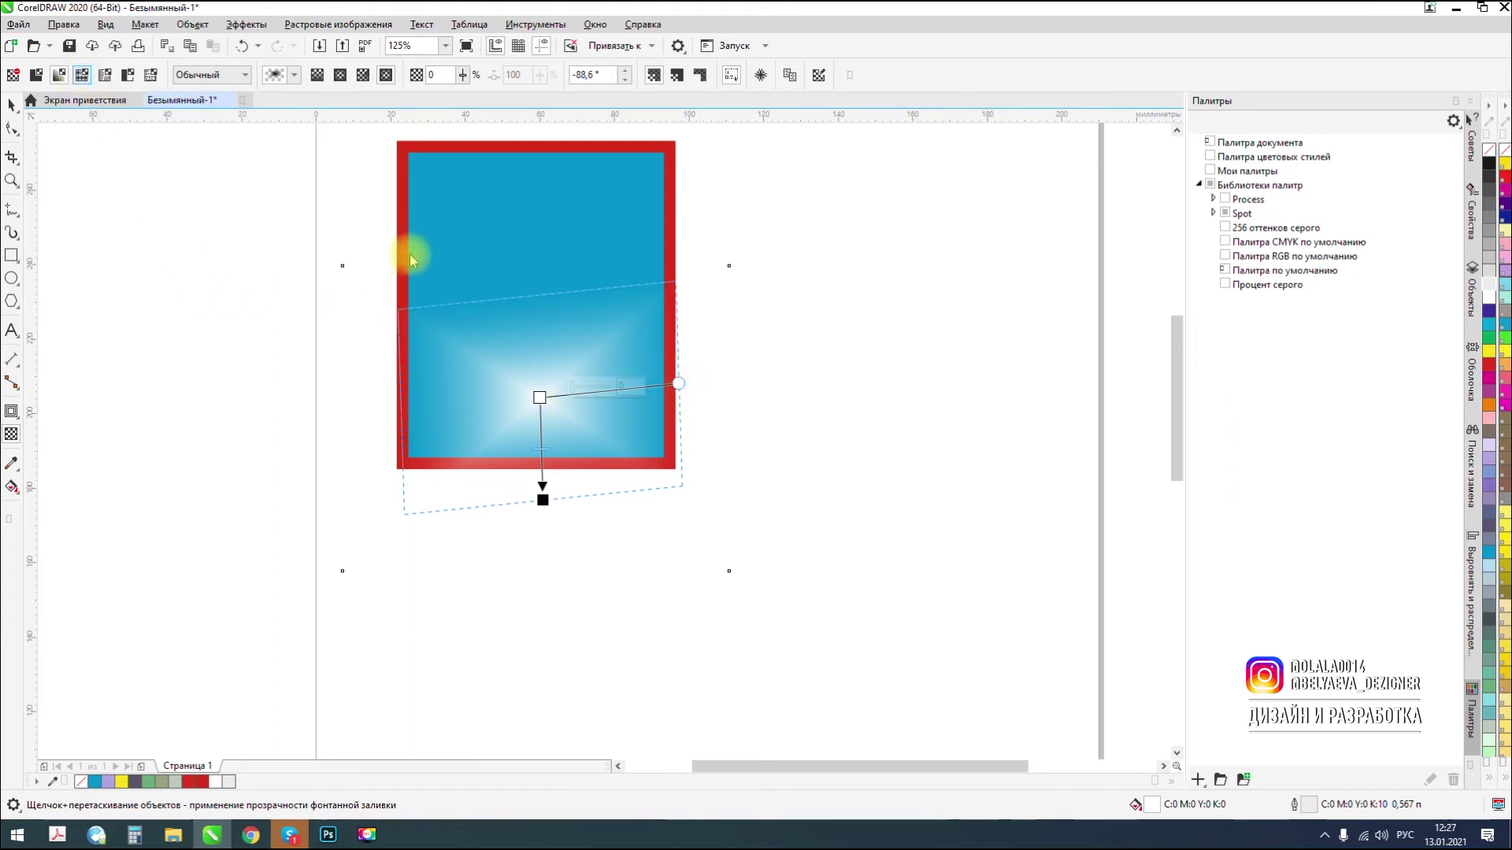
Apply the chain-link fence vector pattern as the white rectangle's transparency and move the pattern's origin up toward the rectangle's centre.
{"action": "left_click", "coordinate": [293, 75]}
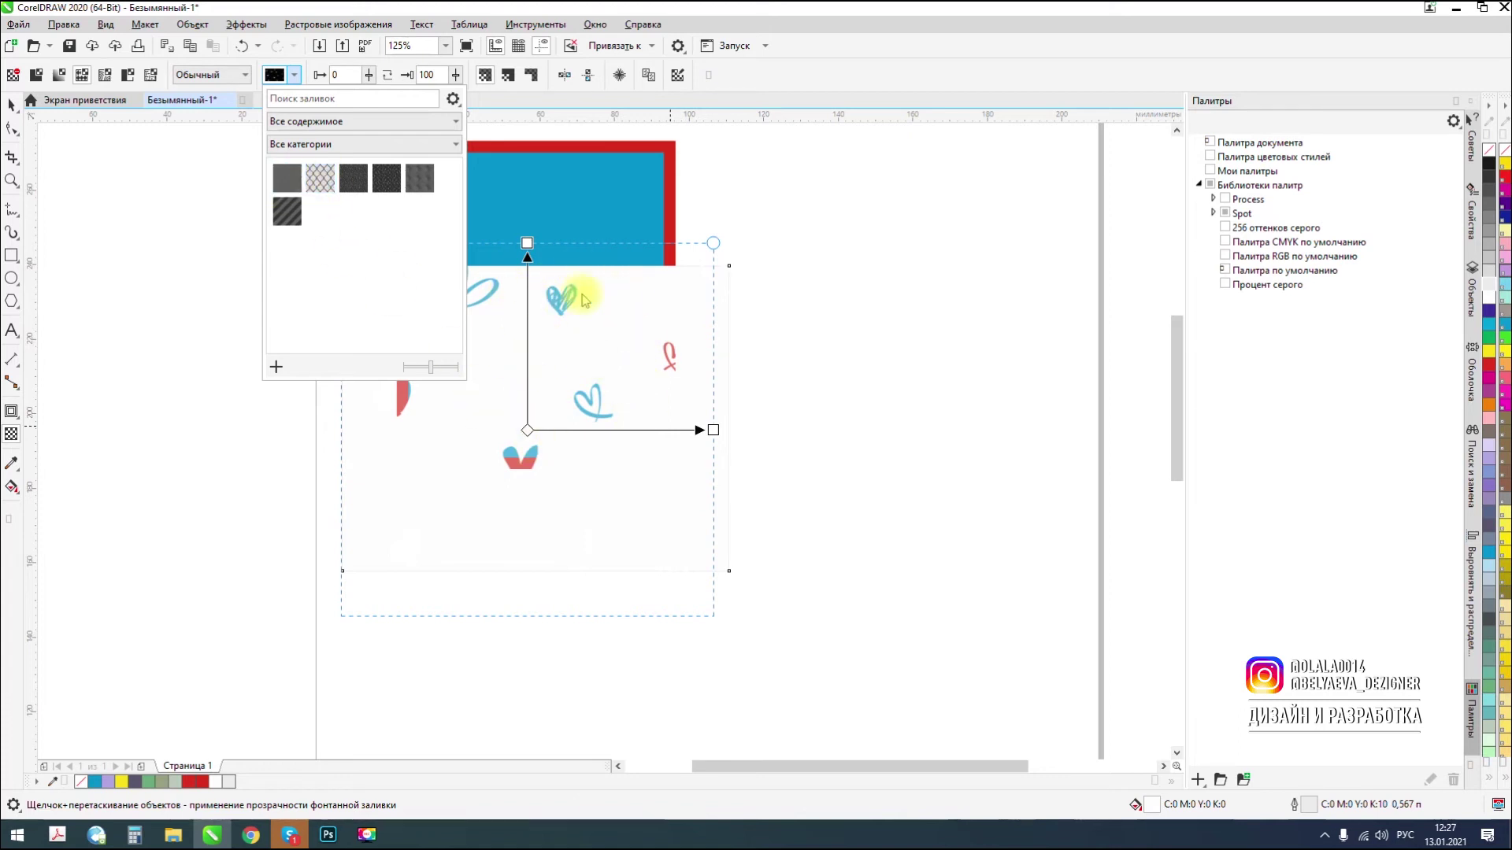
{"action": "left_click", "coordinate": [320, 180]}
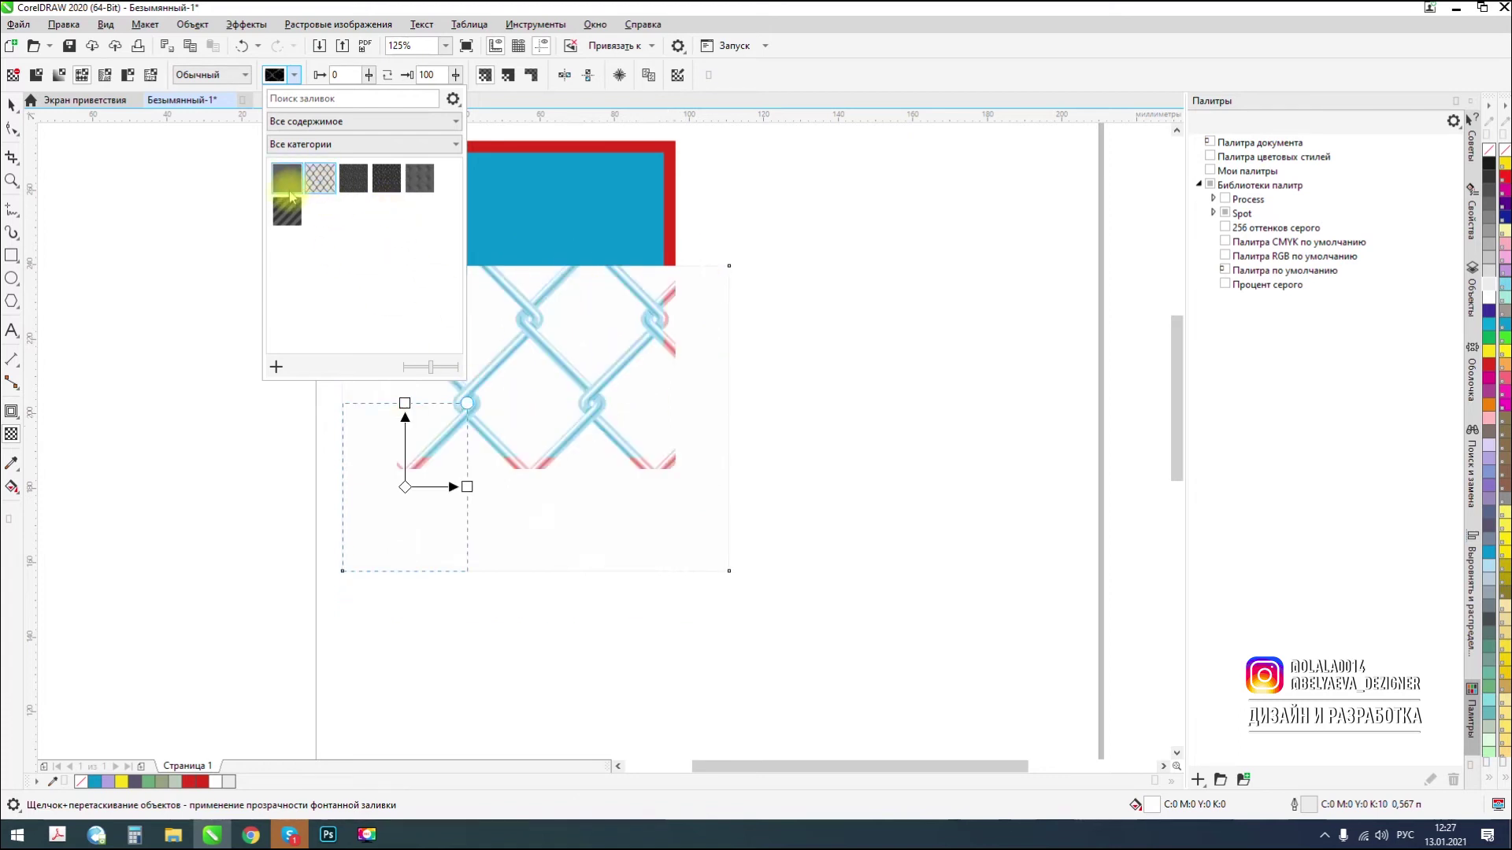
{"action": "left_click", "coordinate": [468, 404]}
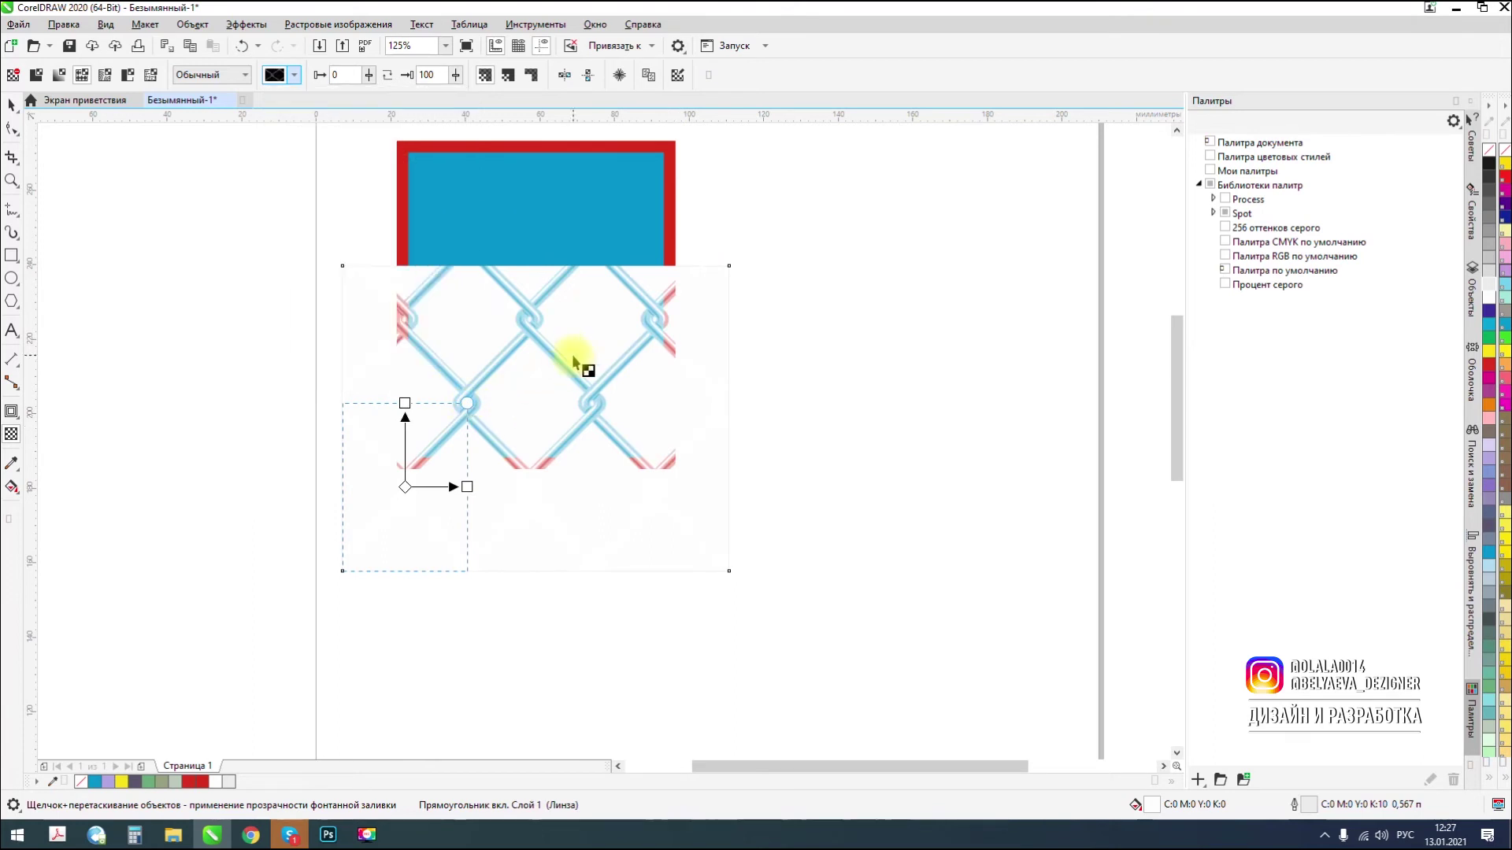
{"action": "left_click_drag", "start_coordinate": [405, 488], "coordinate": [526, 370]}
{"action": "key", "text": "Escape"}
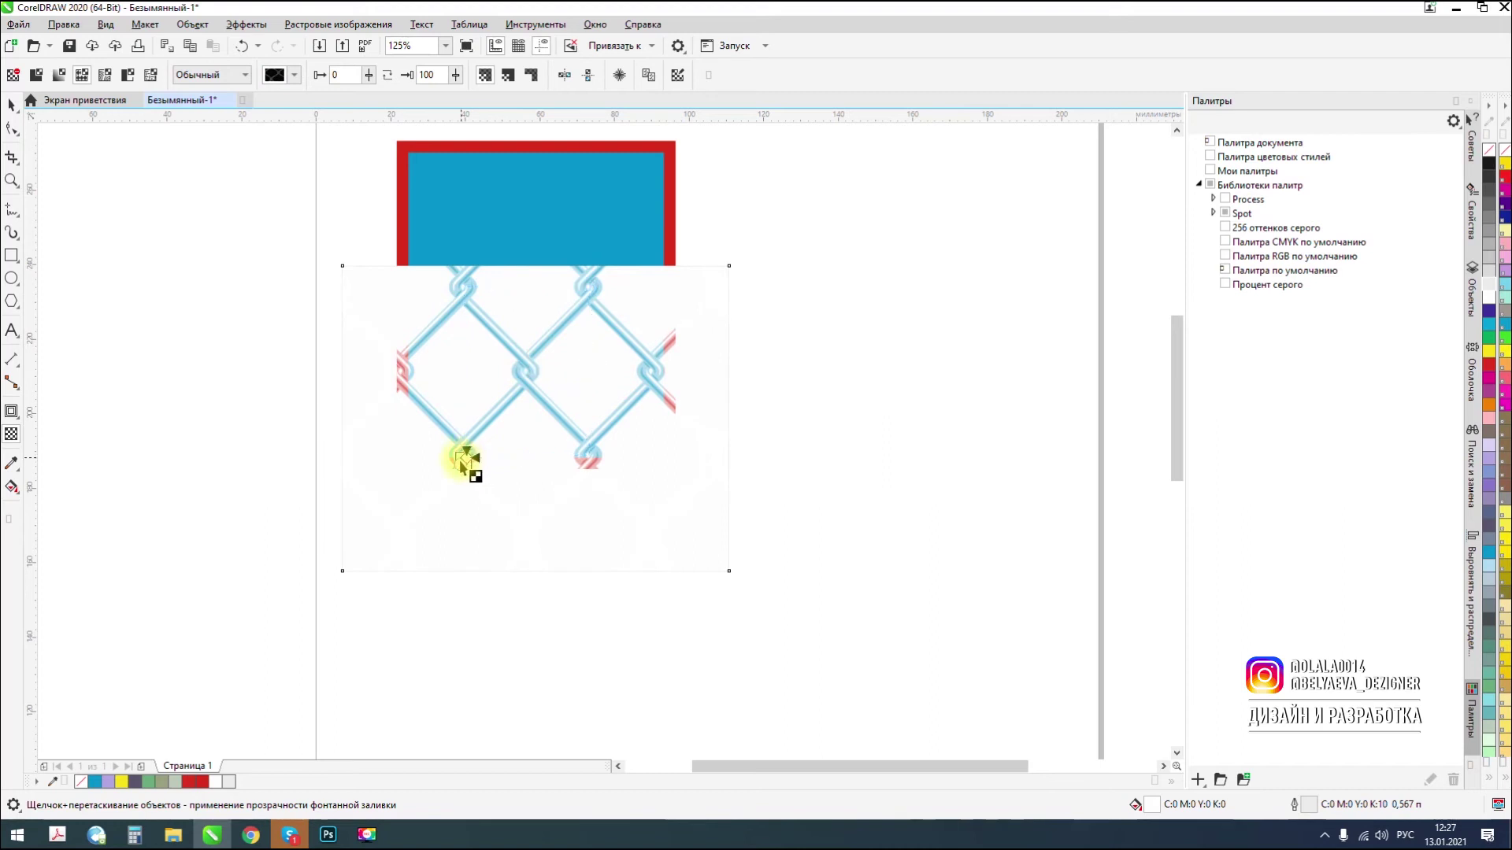
Stretch the chain-link transparency pattern horizontally and adjust its height and slant.
{"action": "left_click_drag", "start_coordinate": [446, 535], "coordinate": [416, 383]}
{"action": "left_click_drag", "start_coordinate": [560, 483], "coordinate": [684, 456]}
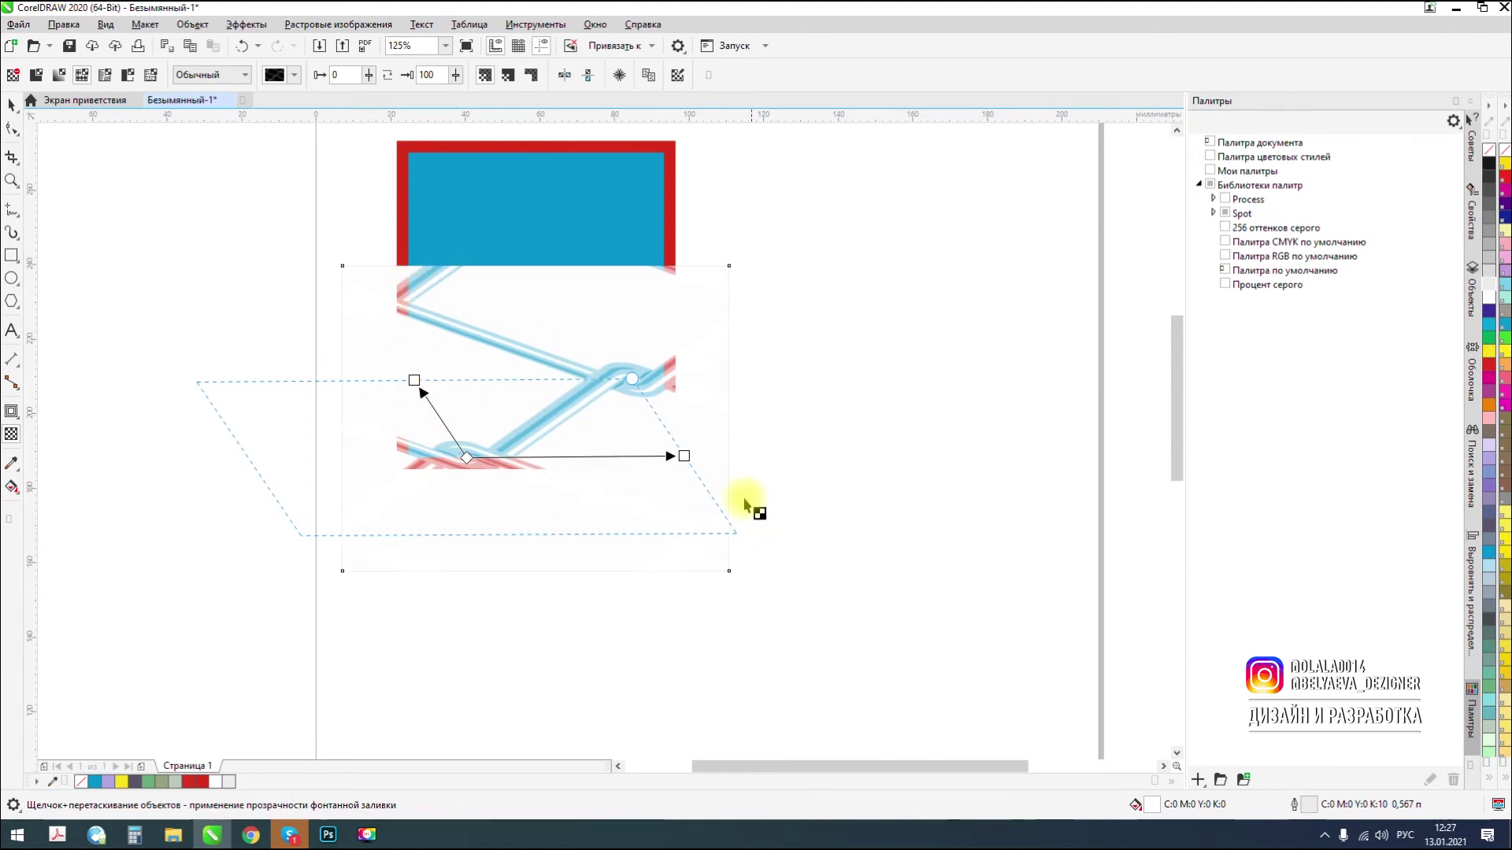
{"action": "left_click_drag", "start_coordinate": [414, 379], "coordinate": [466, 297]}
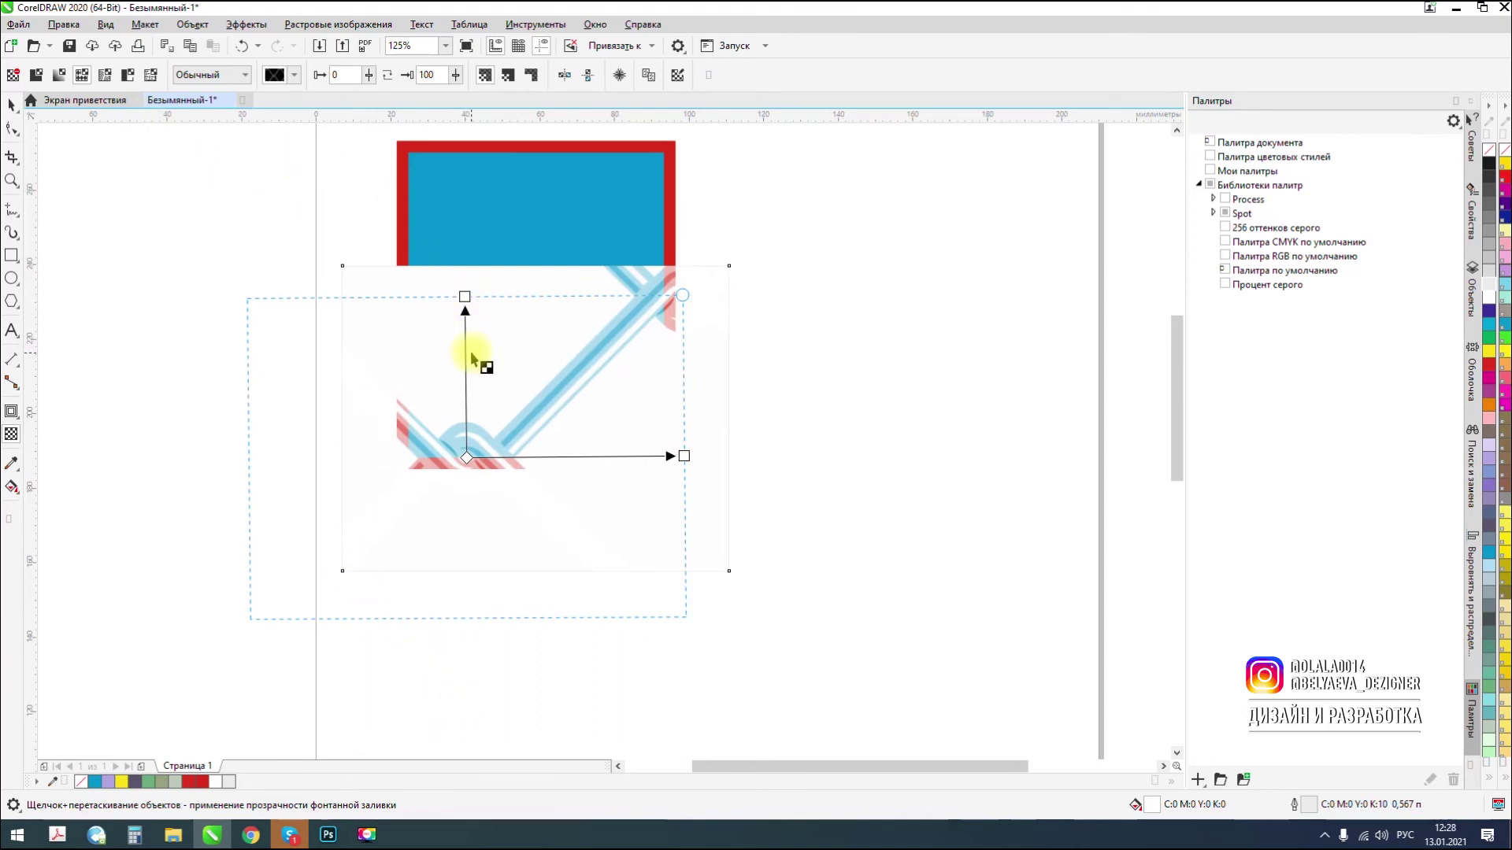
{"action": "left_click_drag", "start_coordinate": [465, 297], "coordinate": [457, 348]}
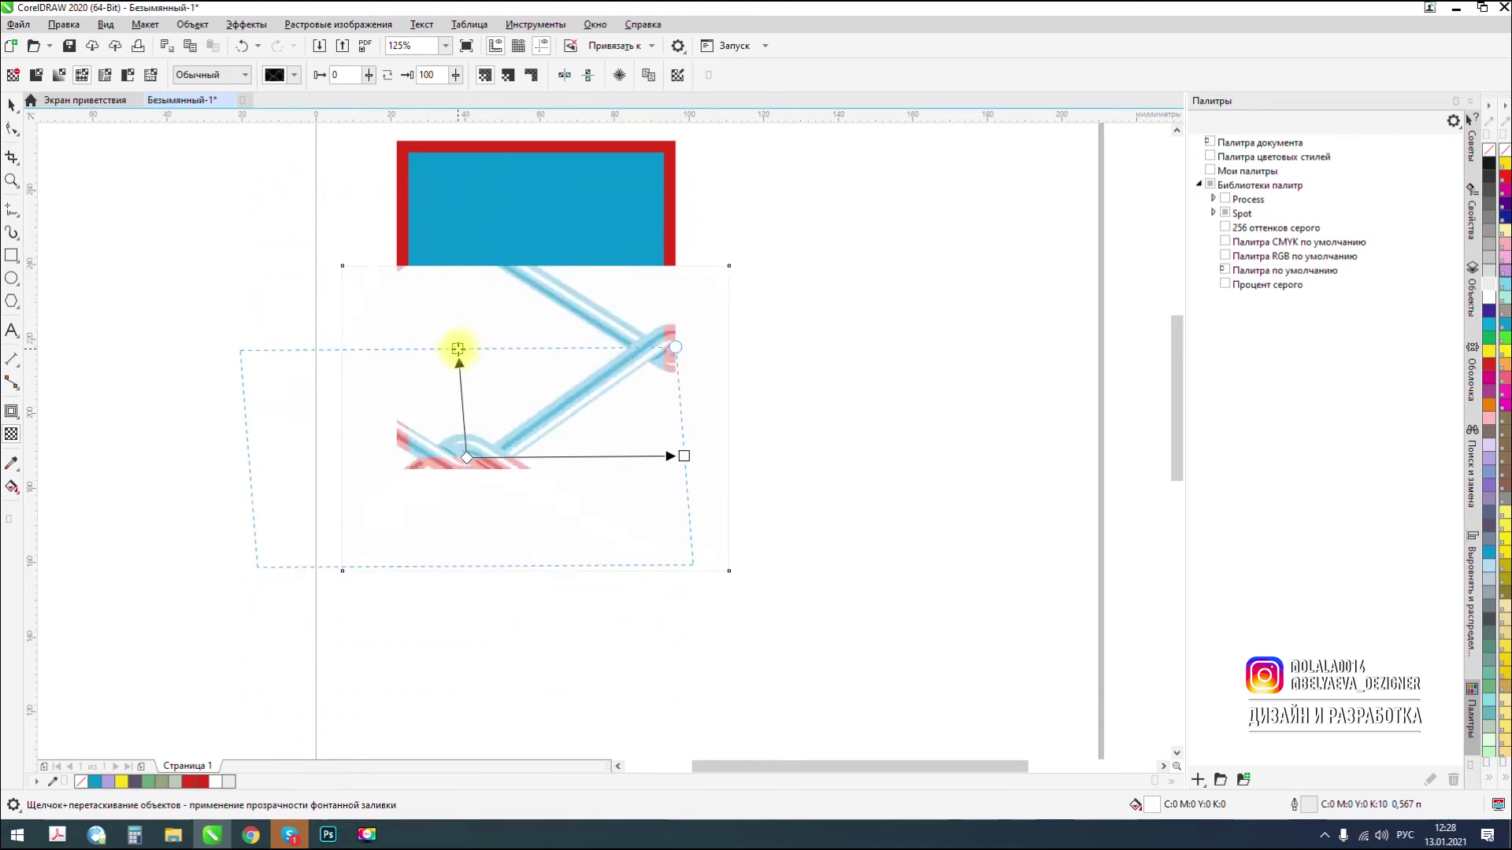
Switch the white rectangle to the brick bitmap pattern transparency and nudge the pattern's origin.
{"action": "left_click", "coordinate": [105, 75]}
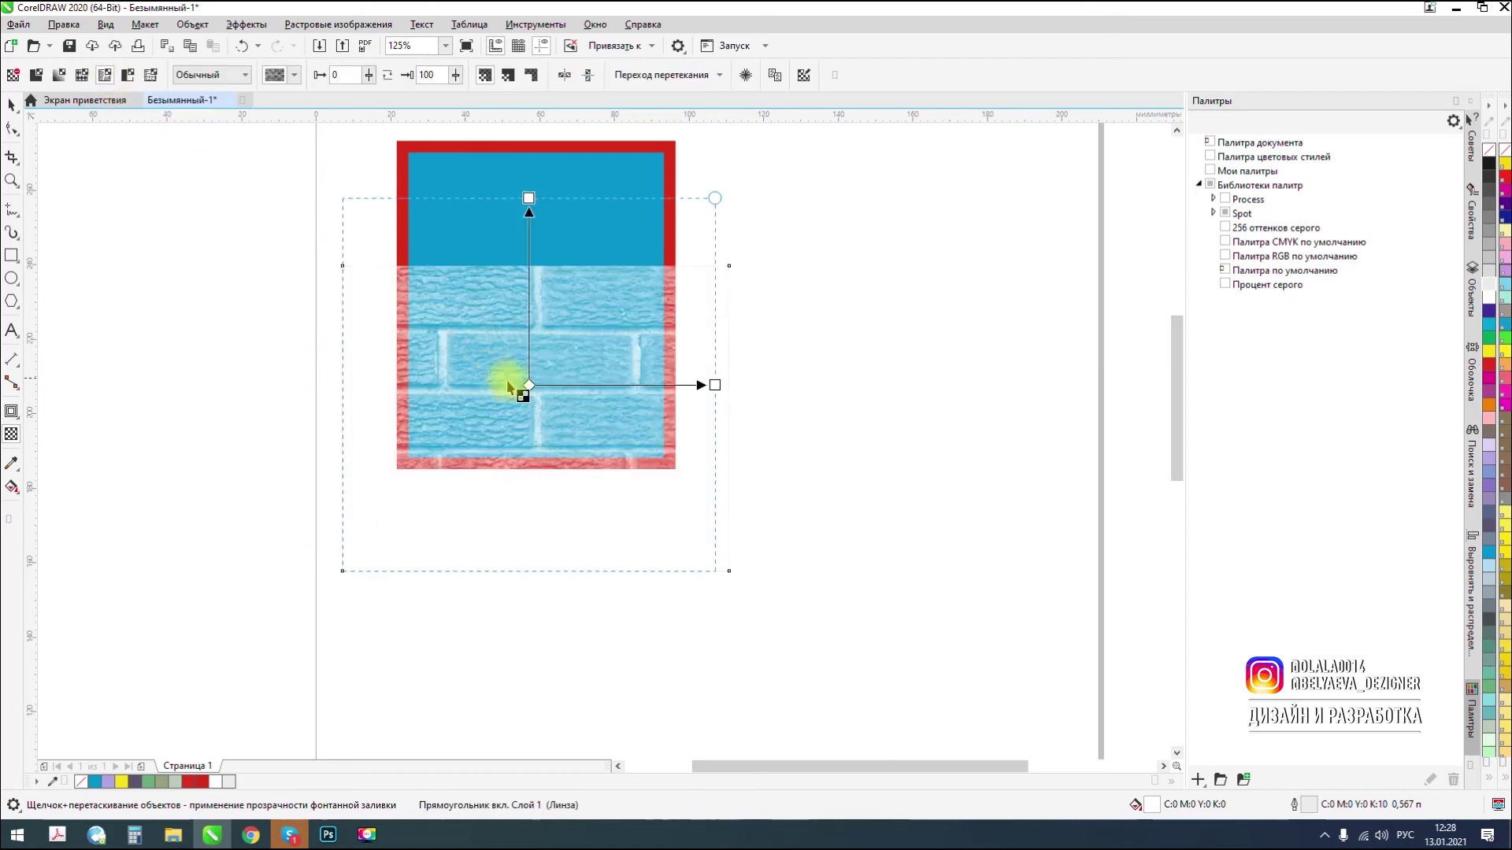
{"action": "mouse_move", "coordinate": [530, 385]}
{"action": "left_mouse_down"}
{"action": "mouse_move", "coordinate": [507, 427]}
{"action": "mouse_move", "coordinate": [529, 341]}
{"action": "mouse_move", "coordinate": [537, 387]}
{"action": "left_mouse_up"}
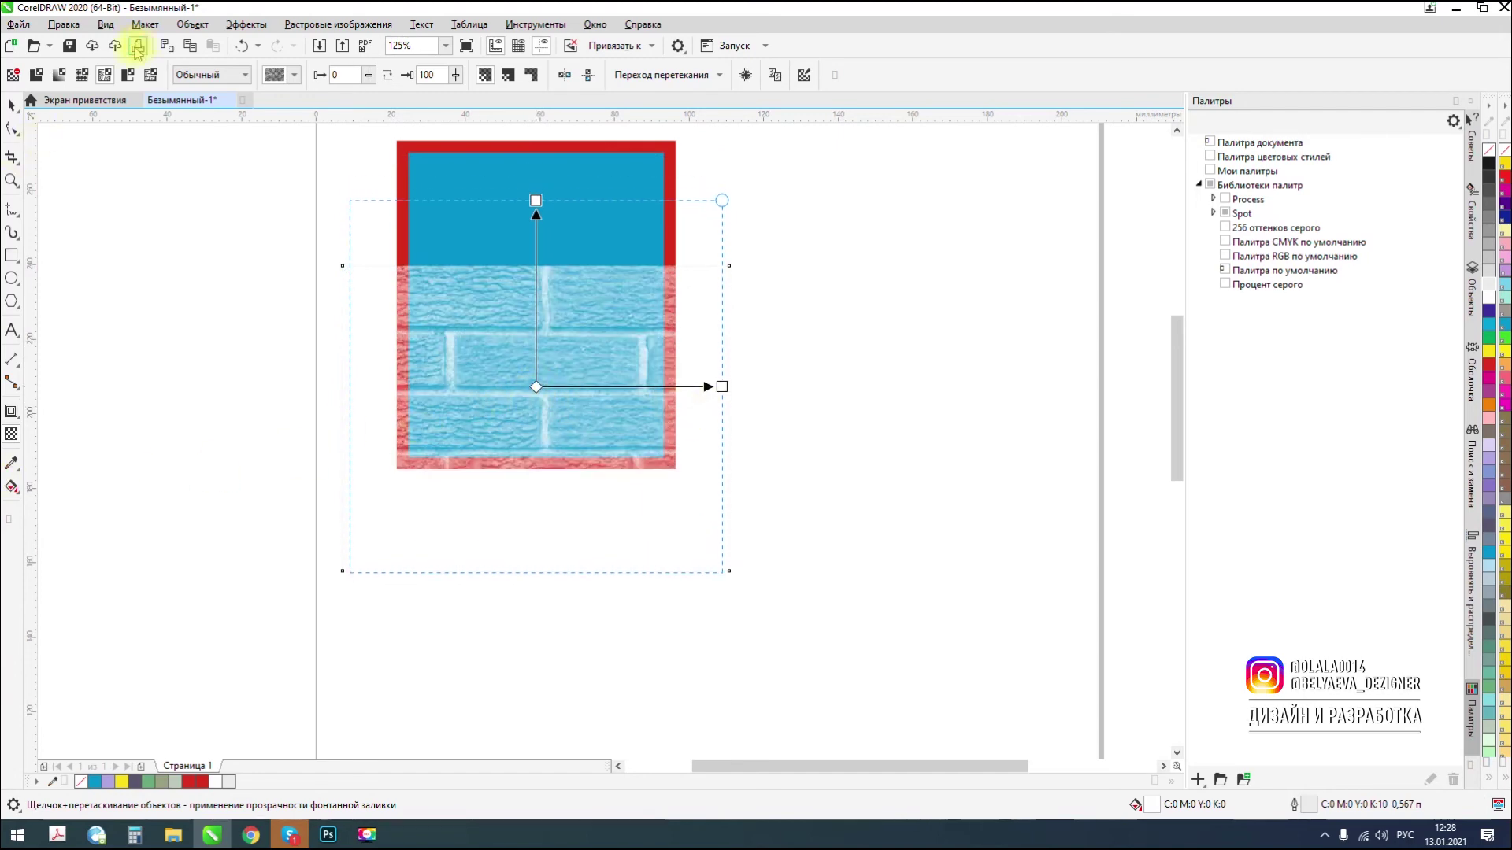
Try a two-colour pattern transparency with its tile flattened, and replace it with a texture transparency on the white rectangle.
{"action": "left_click", "coordinate": [128, 75]}
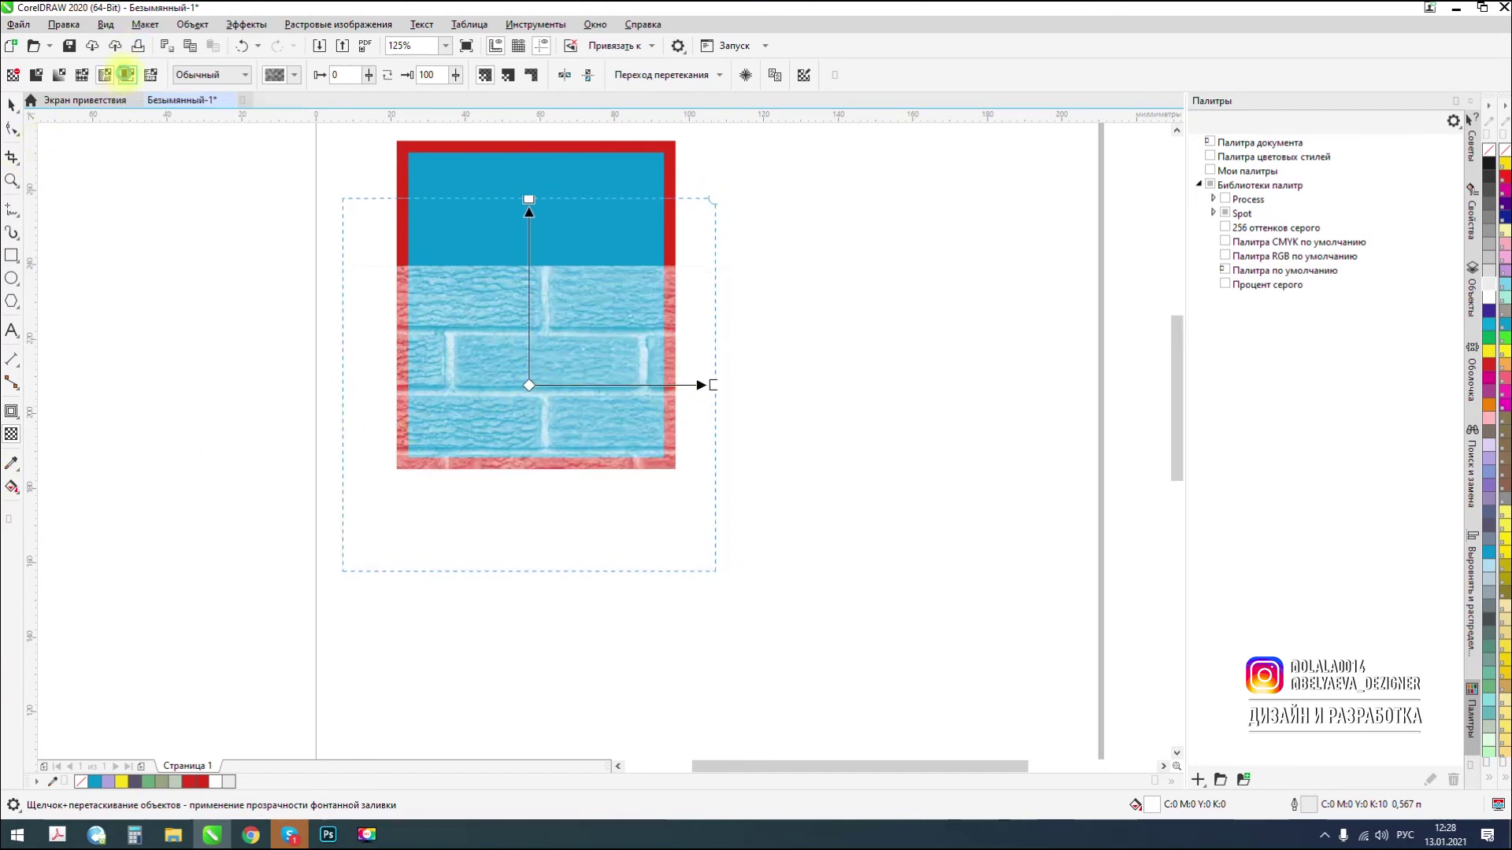
{"action": "left_click_drag", "start_coordinate": [529, 197], "coordinate": [535, 265]}
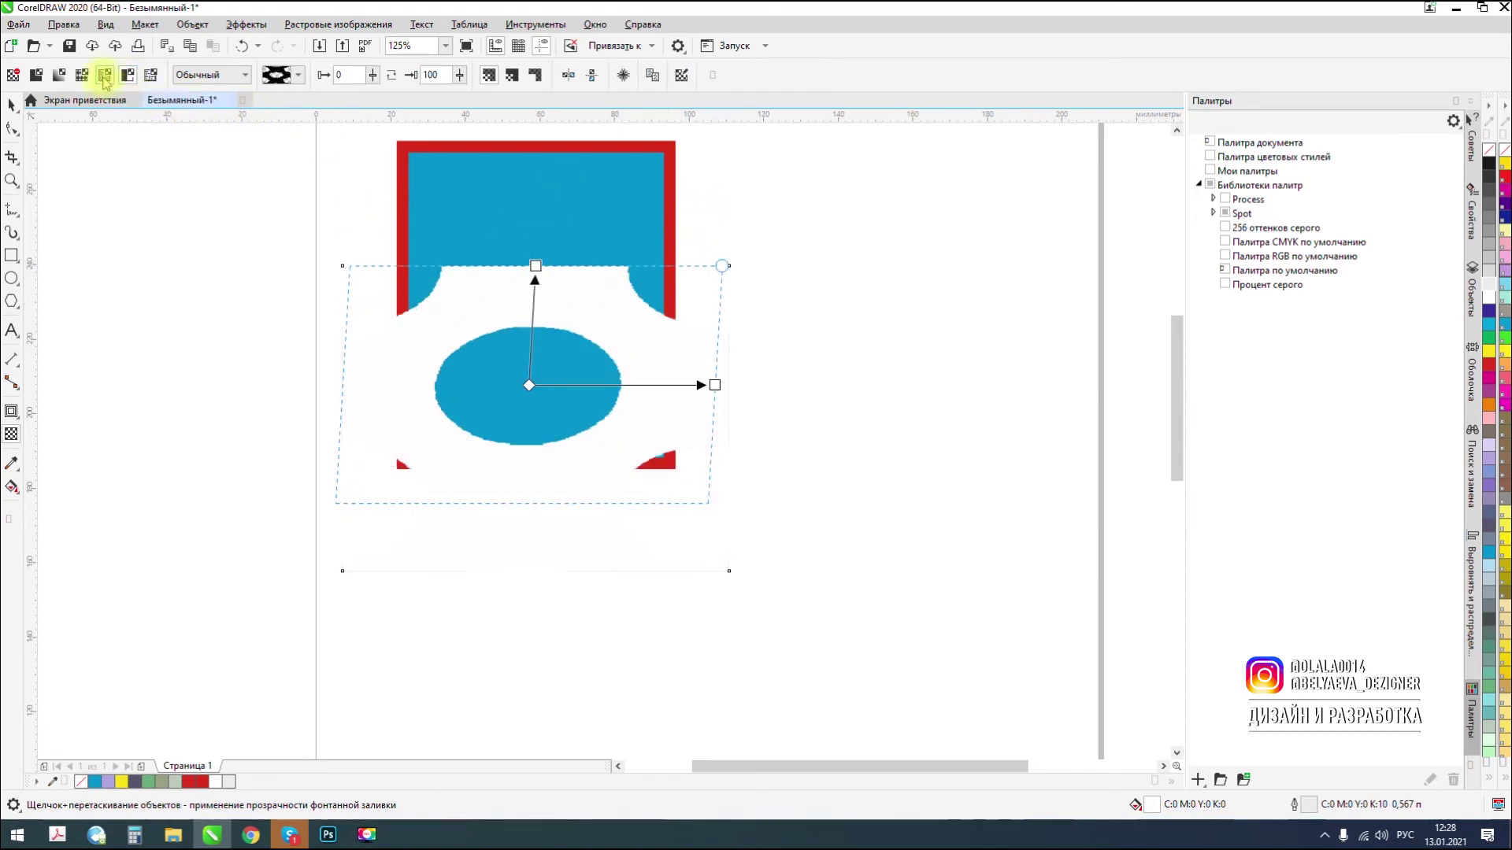
{"action": "left_click", "coordinate": [151, 75]}
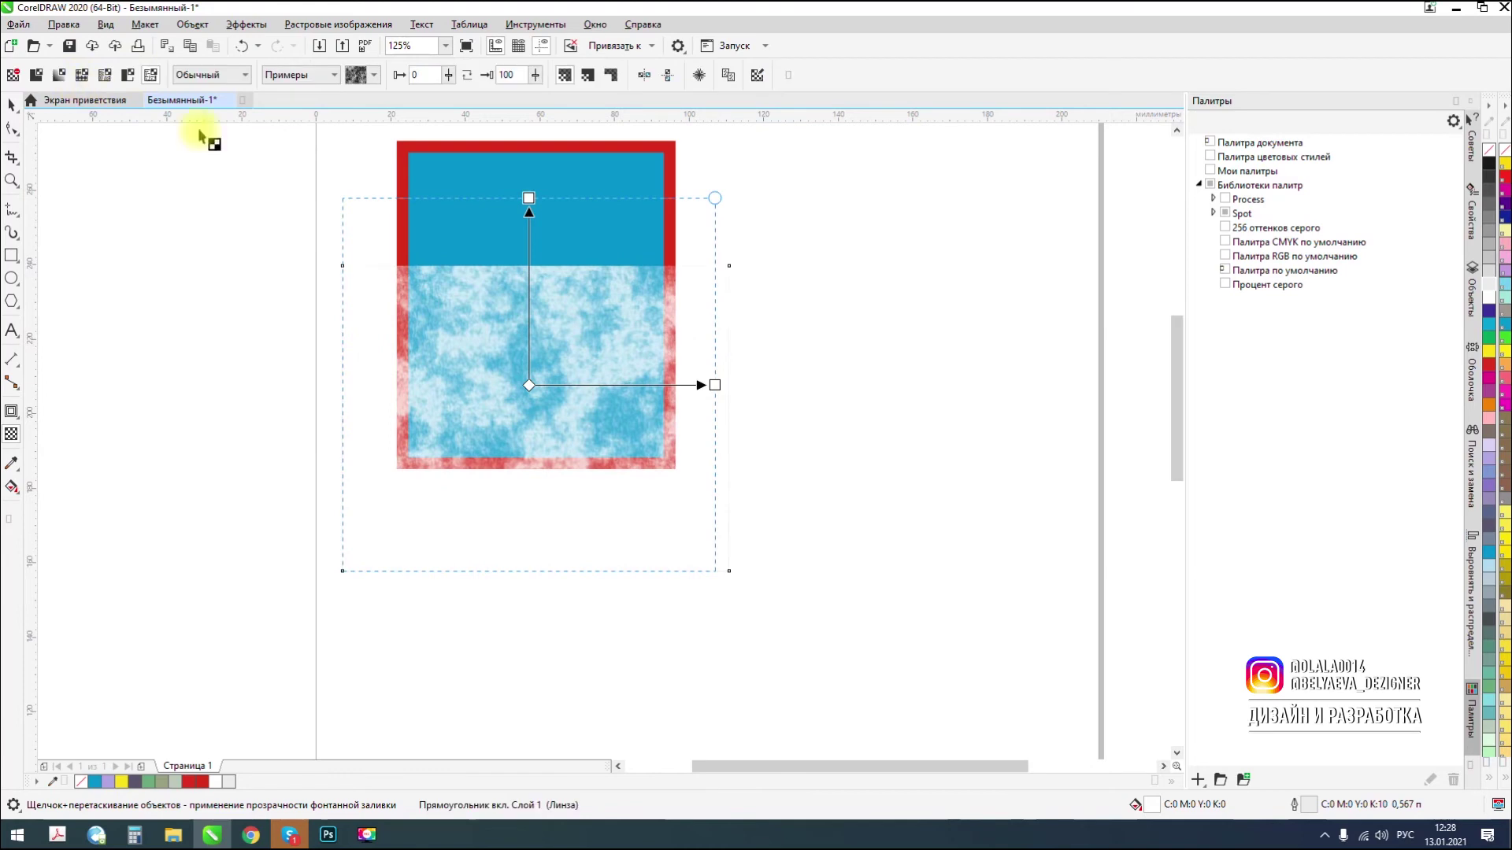
Compress the white rectangle's transparency texture vertically, and replace it with a uniform transparency of 100.
{"action": "left_click_drag", "start_coordinate": [528, 198], "coordinate": [529, 266]}
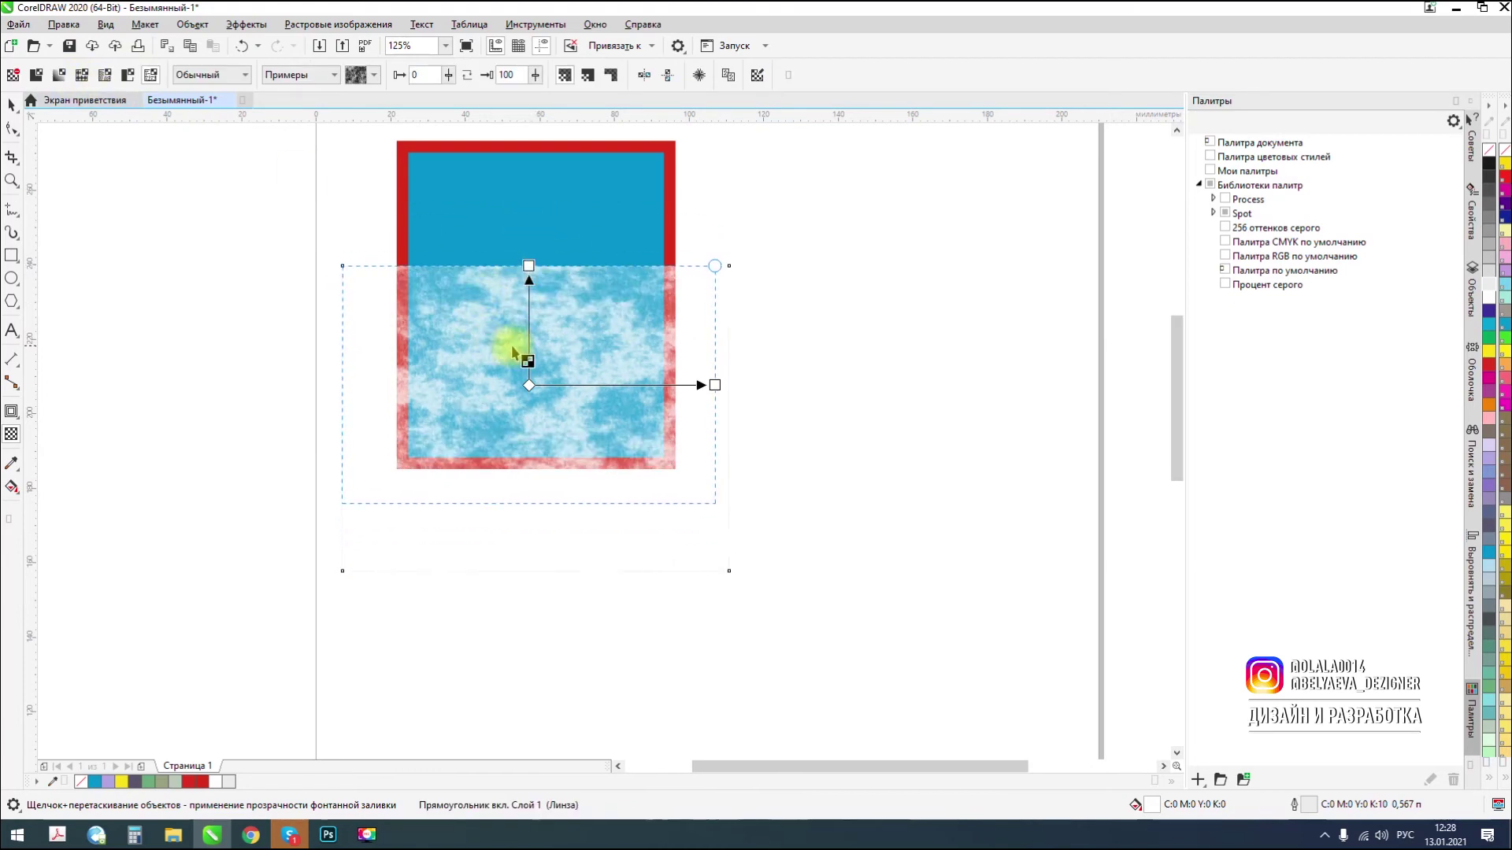
{"action": "left_click", "coordinate": [35, 75]}
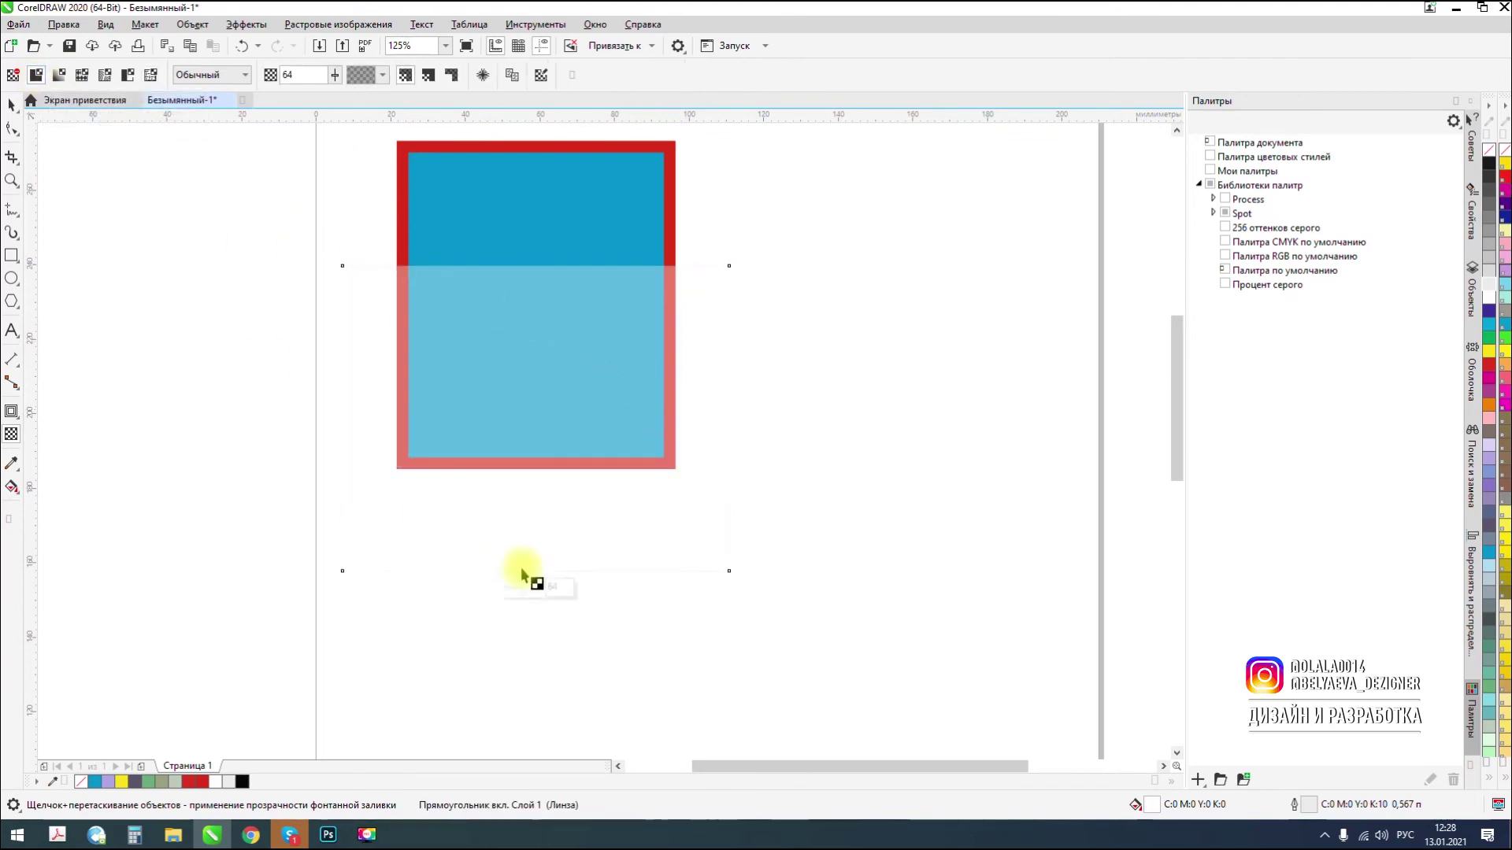
{"action": "left_click_drag", "start_coordinate": [510, 592], "coordinate": [551, 587]}
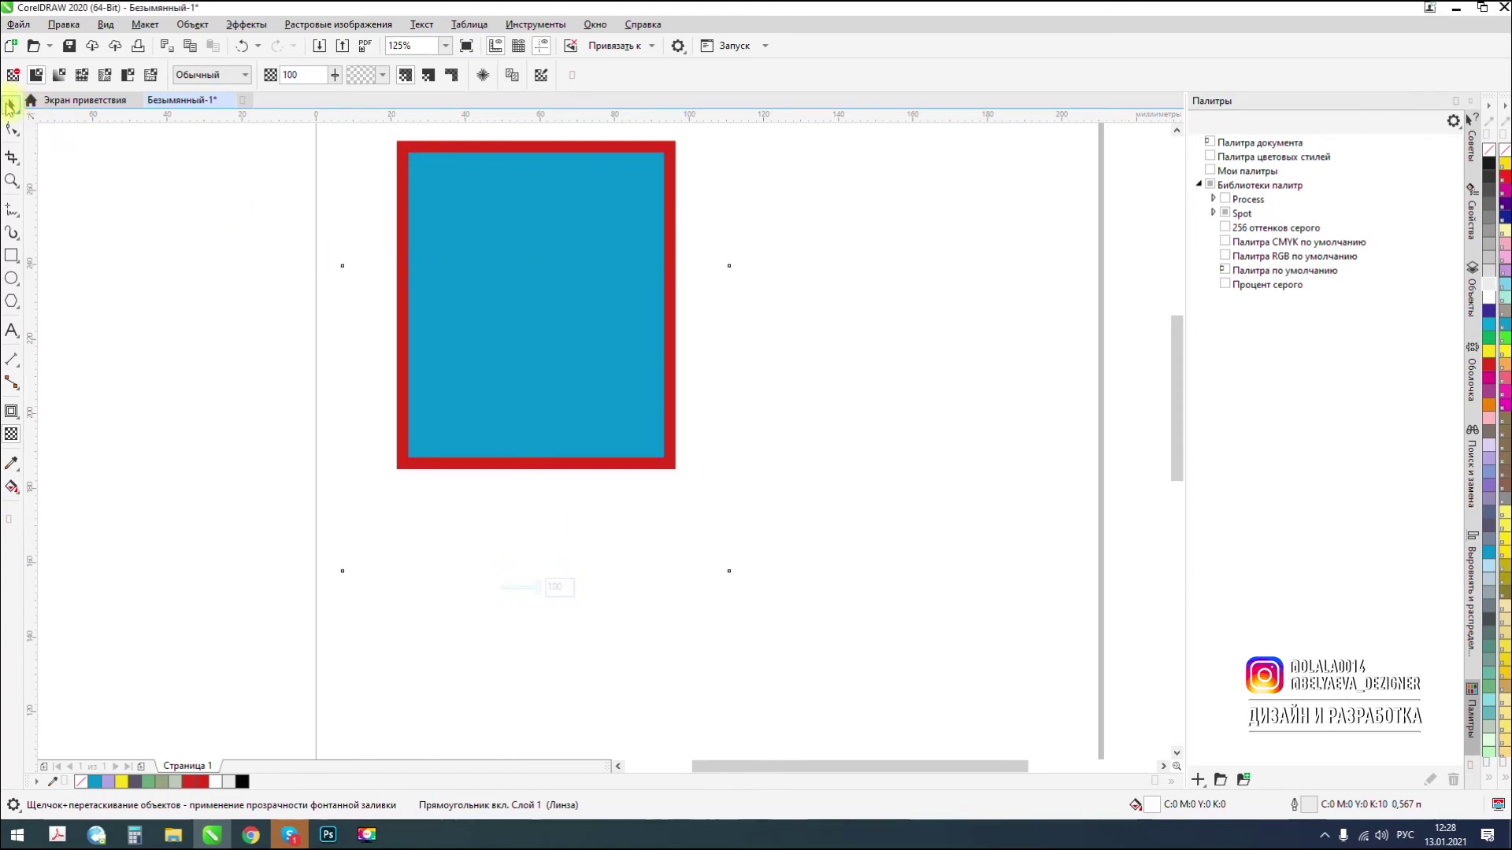
{"action": "key", "text": "space"}
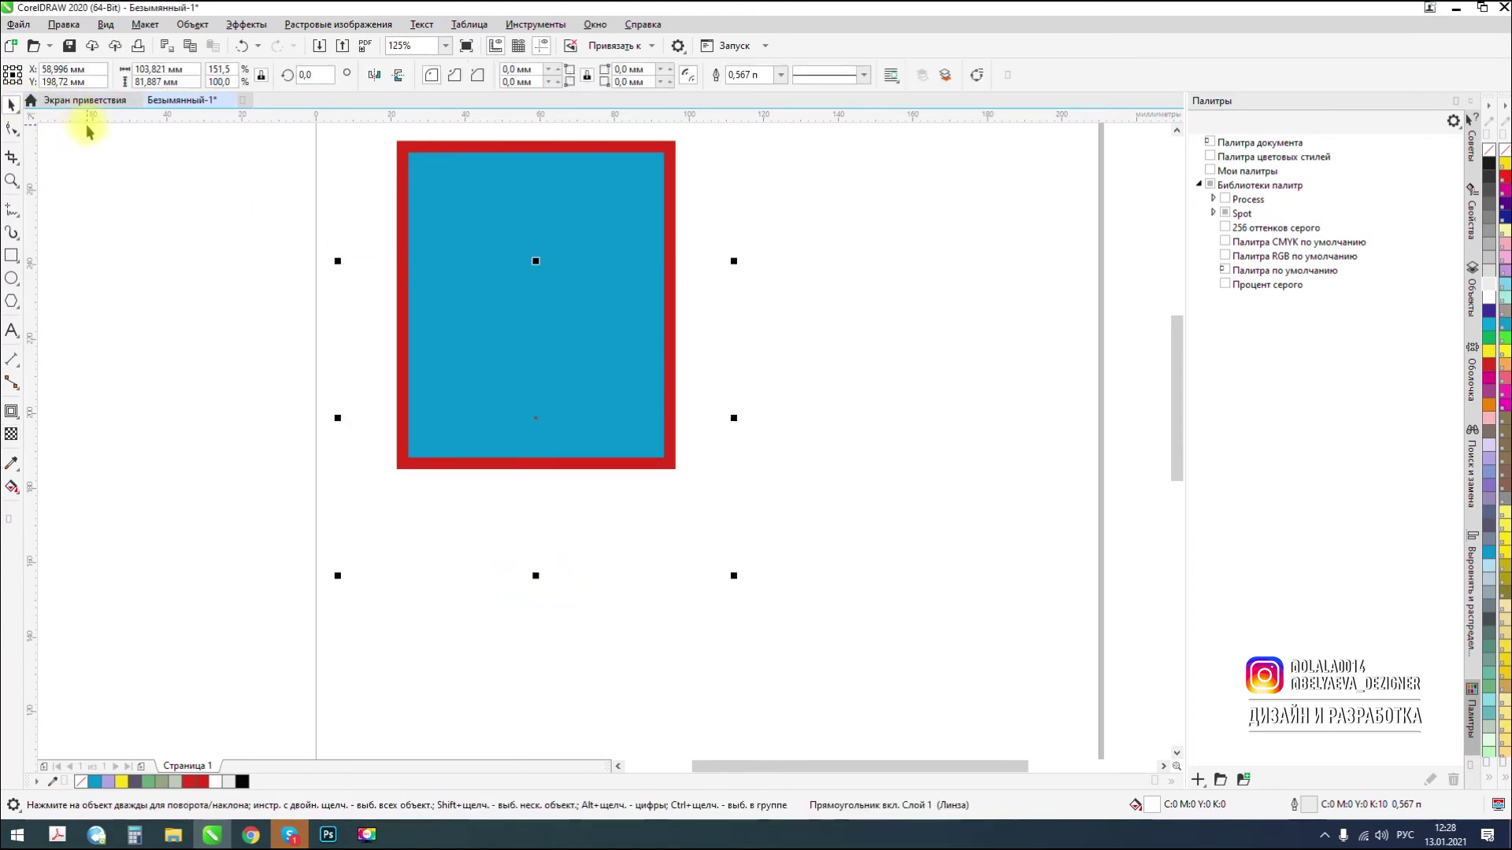
{"action": "left_click", "coordinate": [222, 586]}
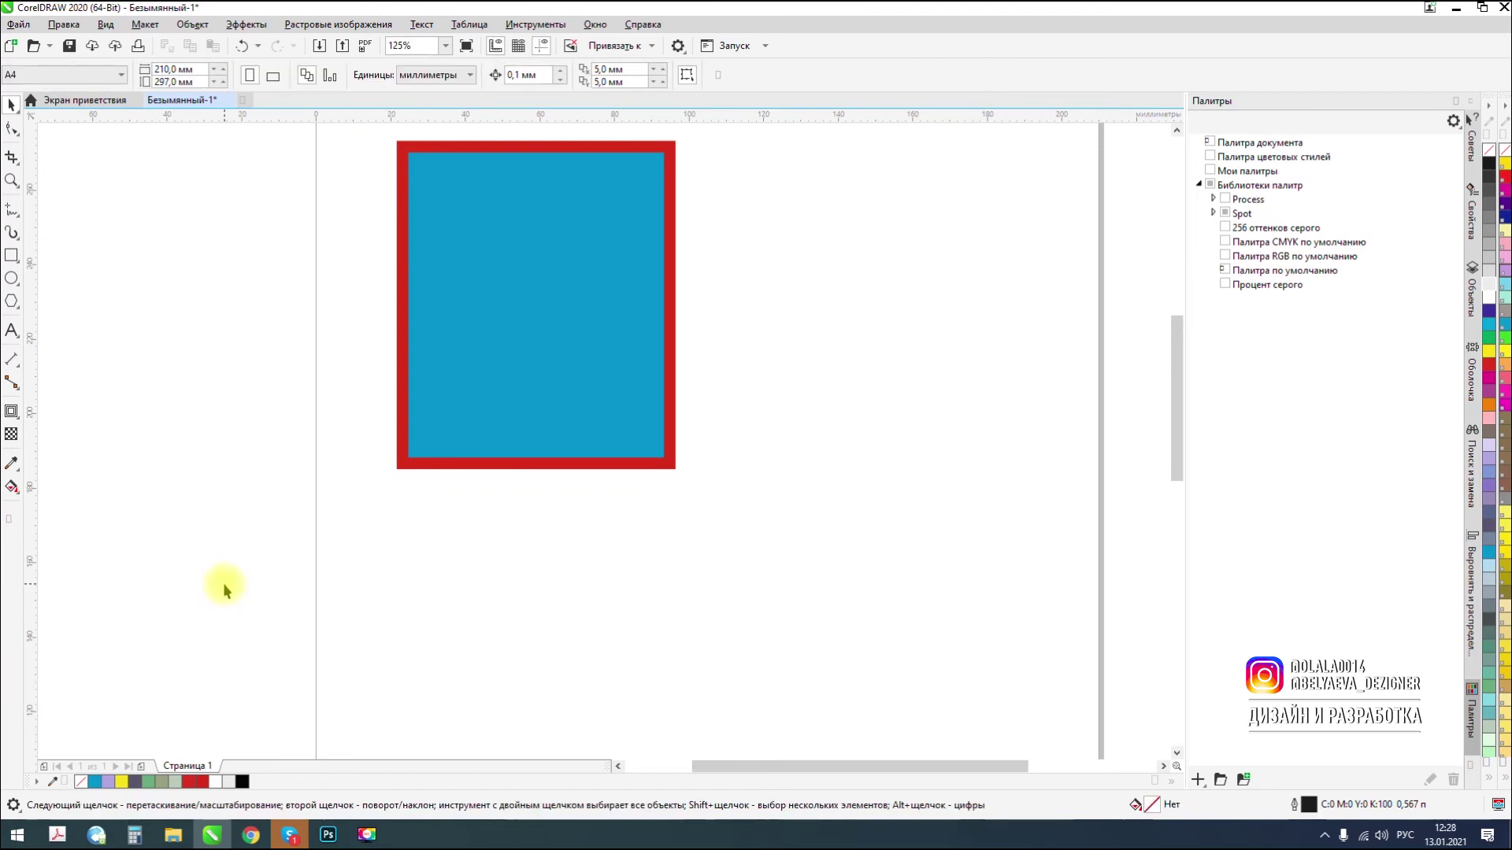
{"action": "scroll", "coordinate": [254, 509], "scroll_direction": "down", "scroll_amount": 2}
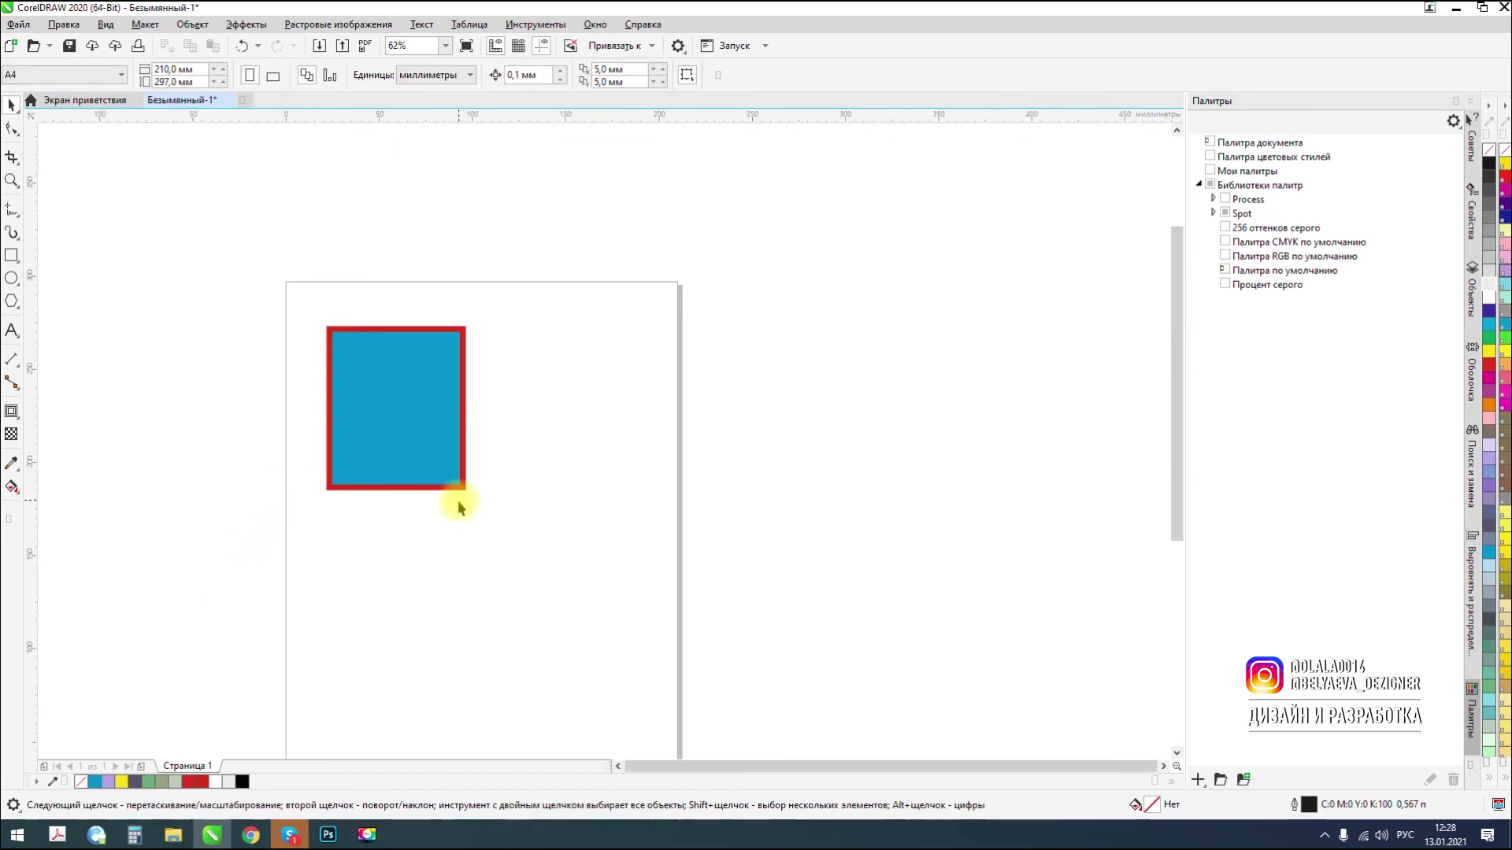